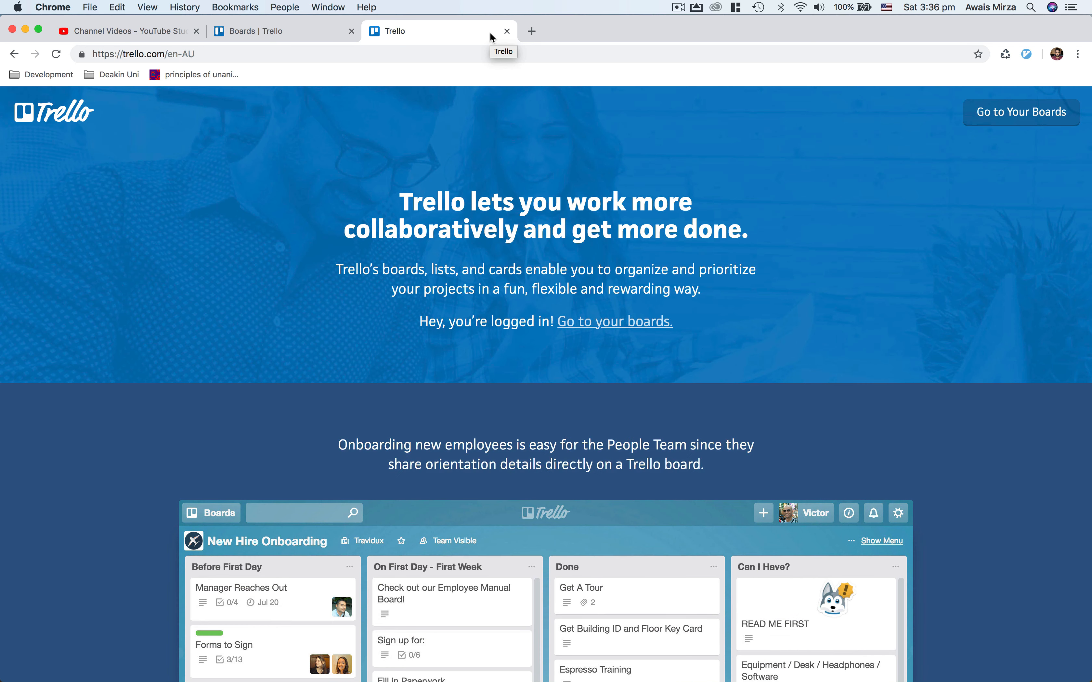
Step: Close the extra Trello landing page tab and look through the complete list of boards in the boards menu
left_click(506, 31)
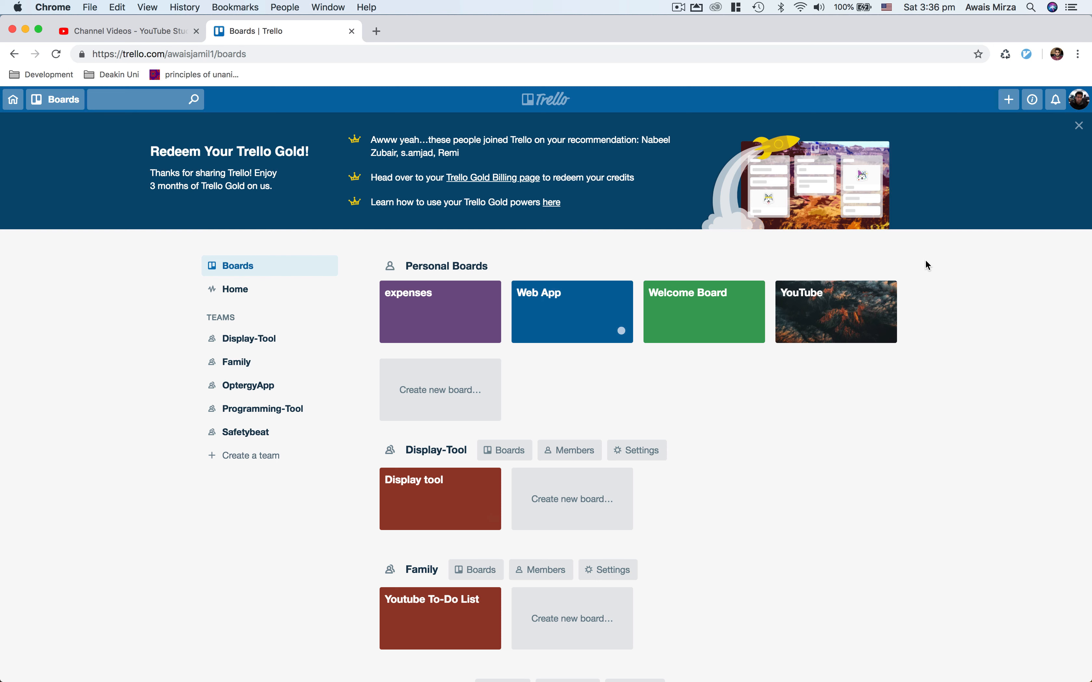
left_click(12, 101)
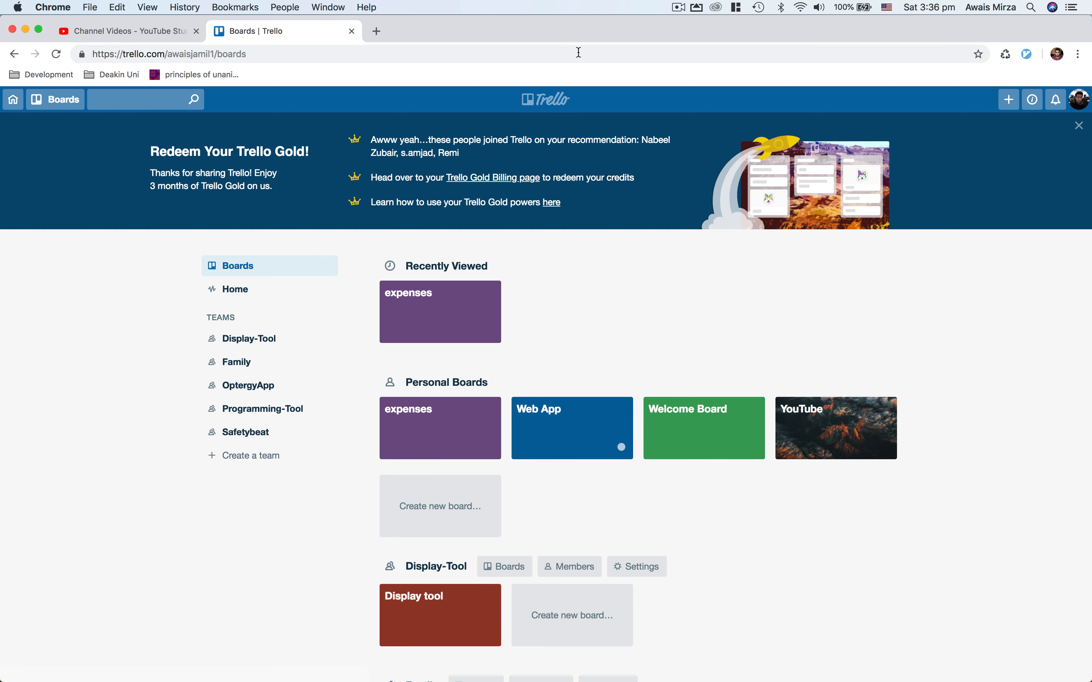
left_click(62, 100)
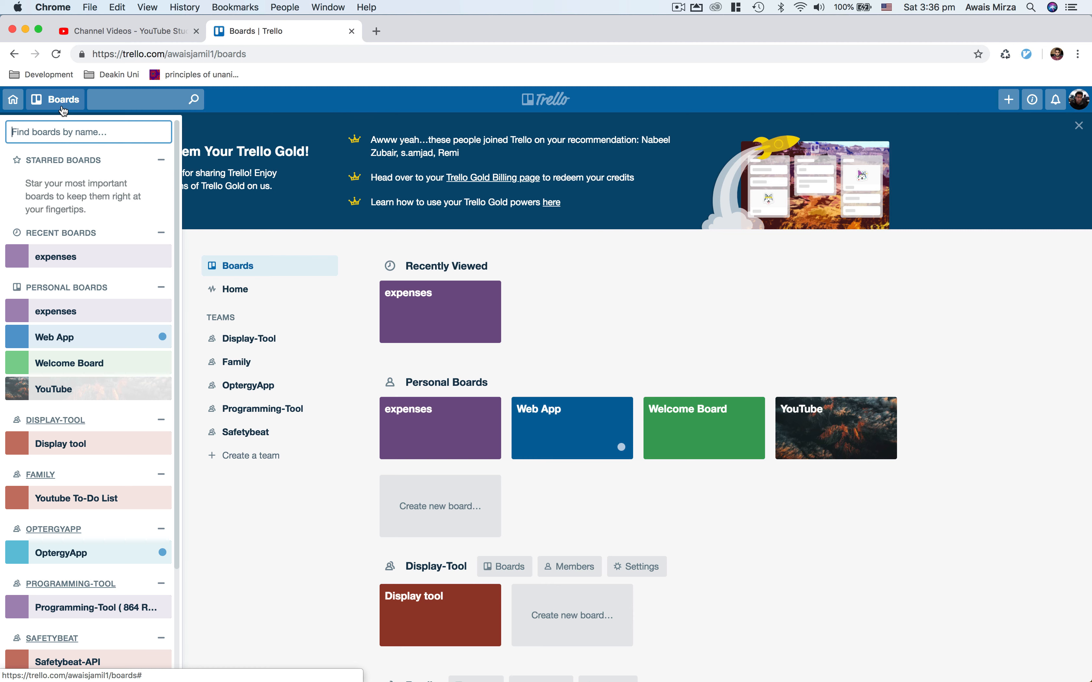
scroll(66, 456, "down", 5)
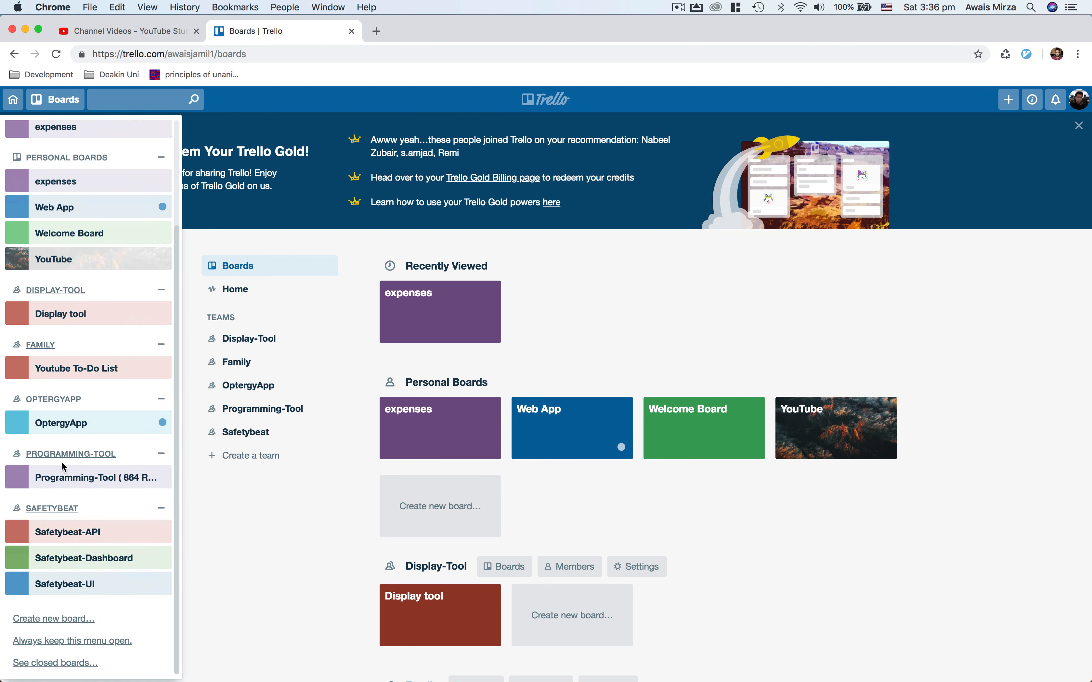
scroll(65, 468, "up", 5)
left_click(198, 514)
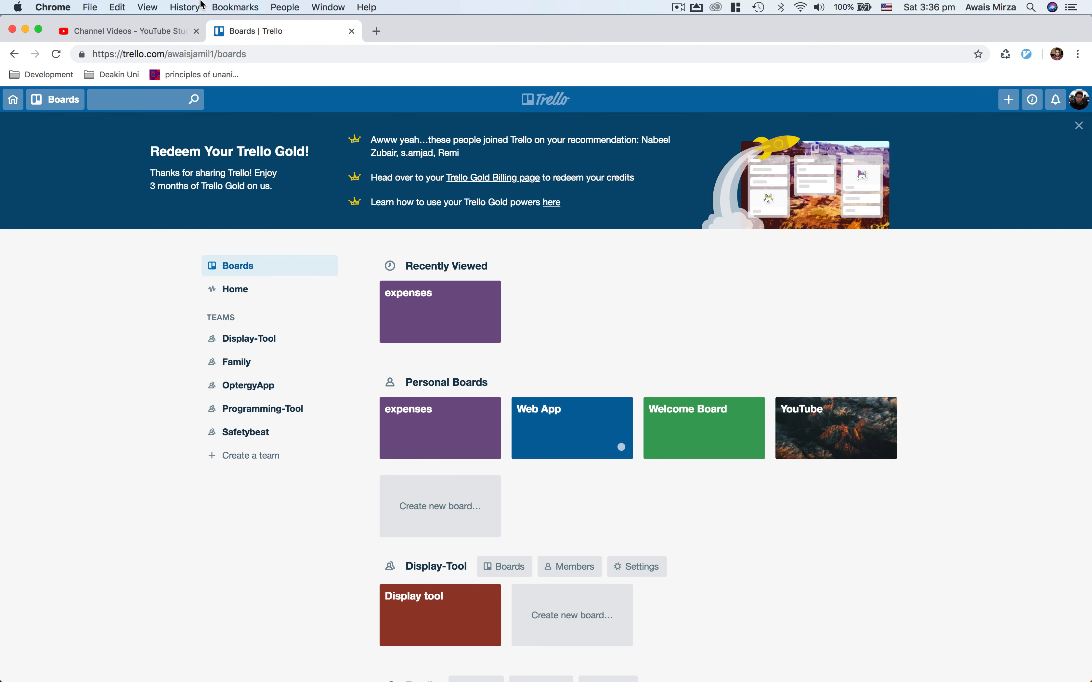
Step: Look at the header's search suggestions, its create options and the information pop-up
left_click(137, 100)
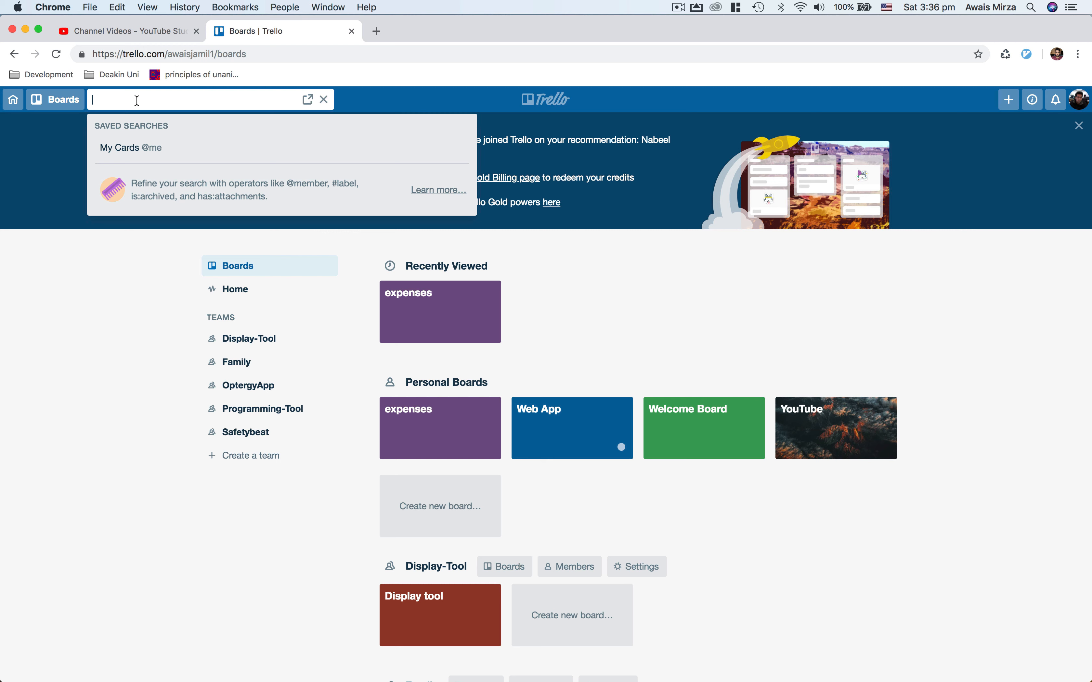
left_click(751, 274)
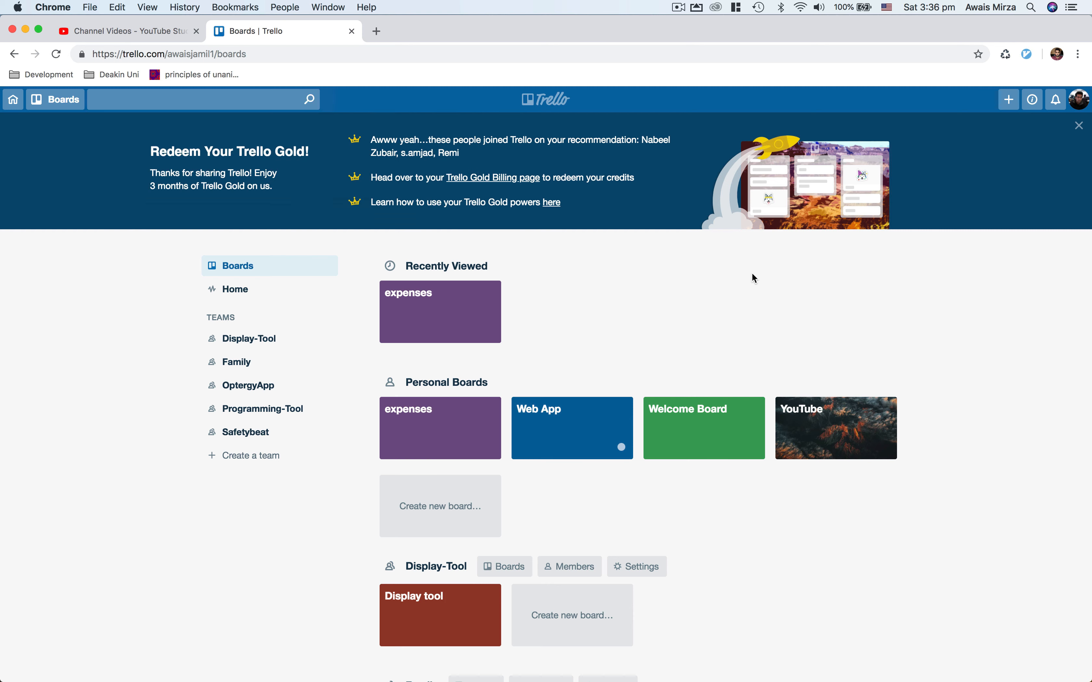
left_click(1009, 100)
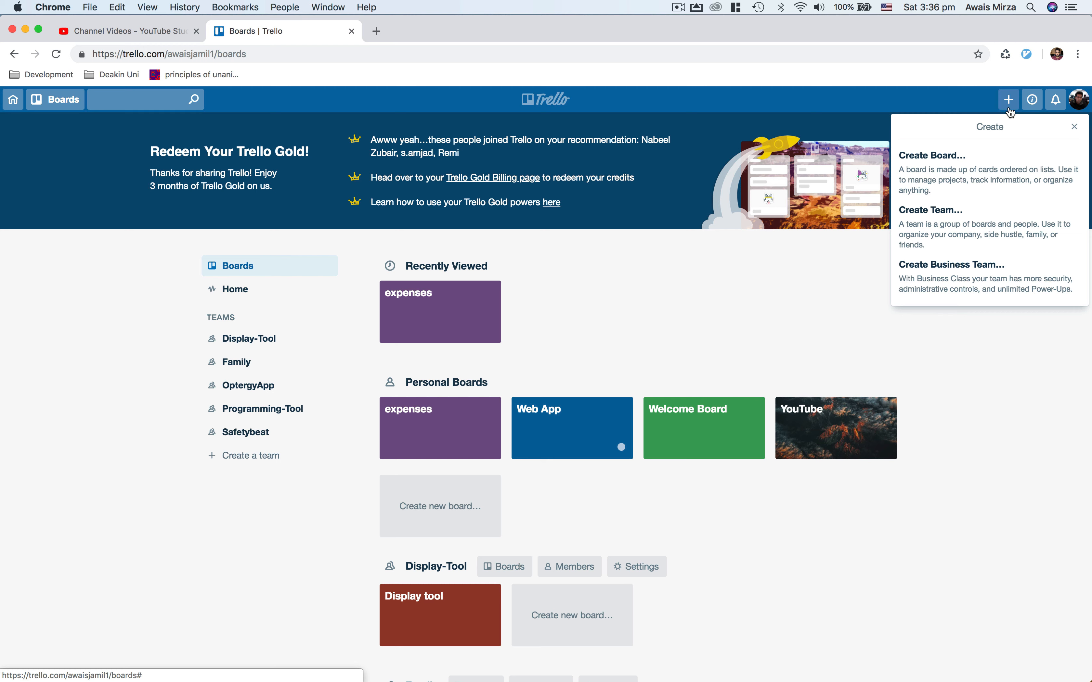
left_click(1033, 103)
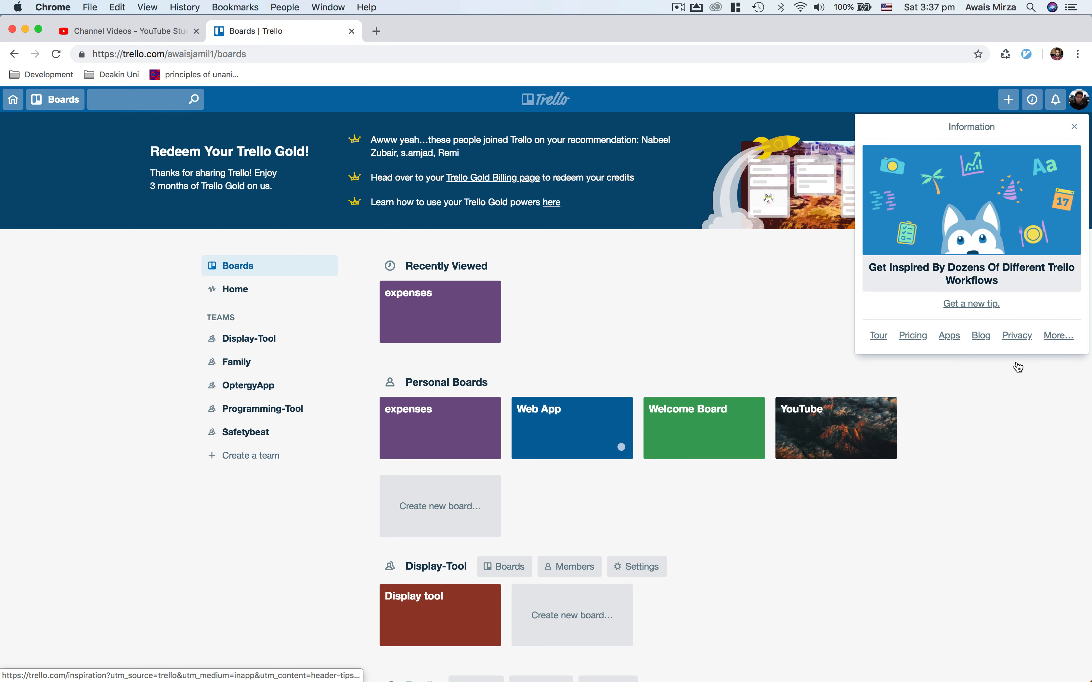
left_click(1031, 523)
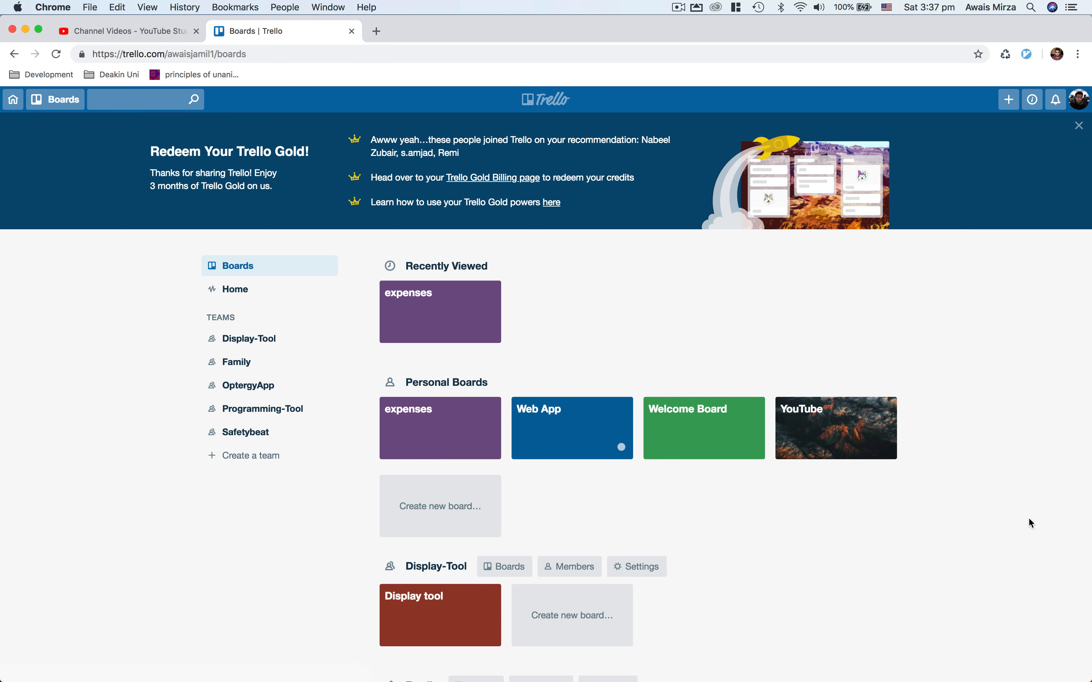
Step: Switch to the Trello desktop app and review the notifications and the app preferences
key("ctrl+Left")
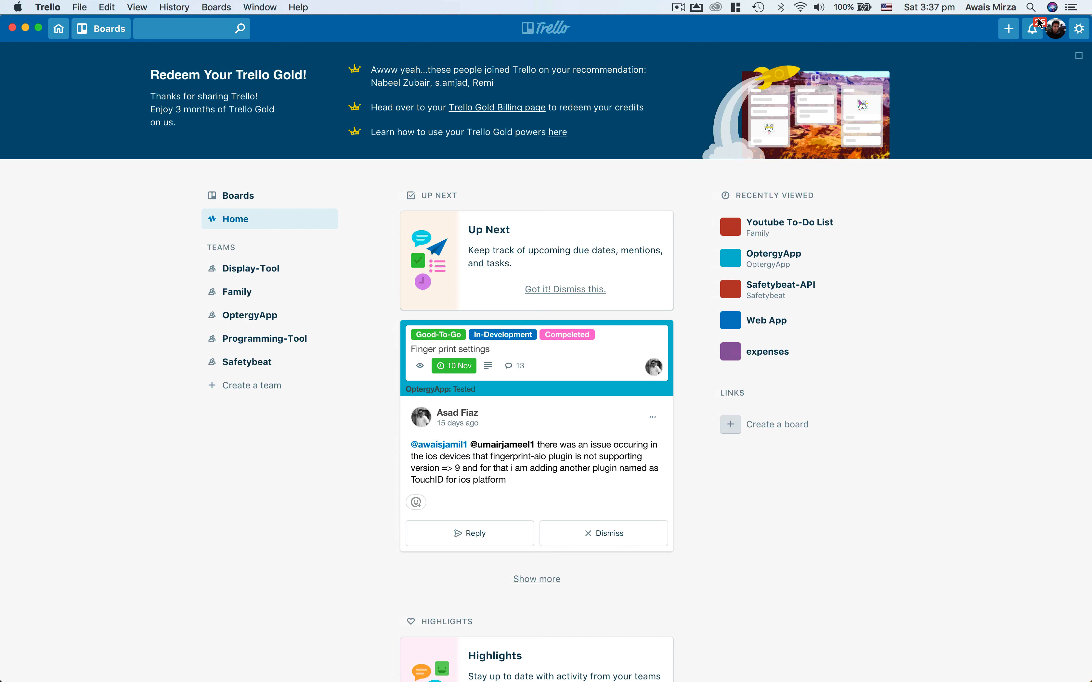
left_click(1034, 28)
scroll(931, 445, "down", 5)
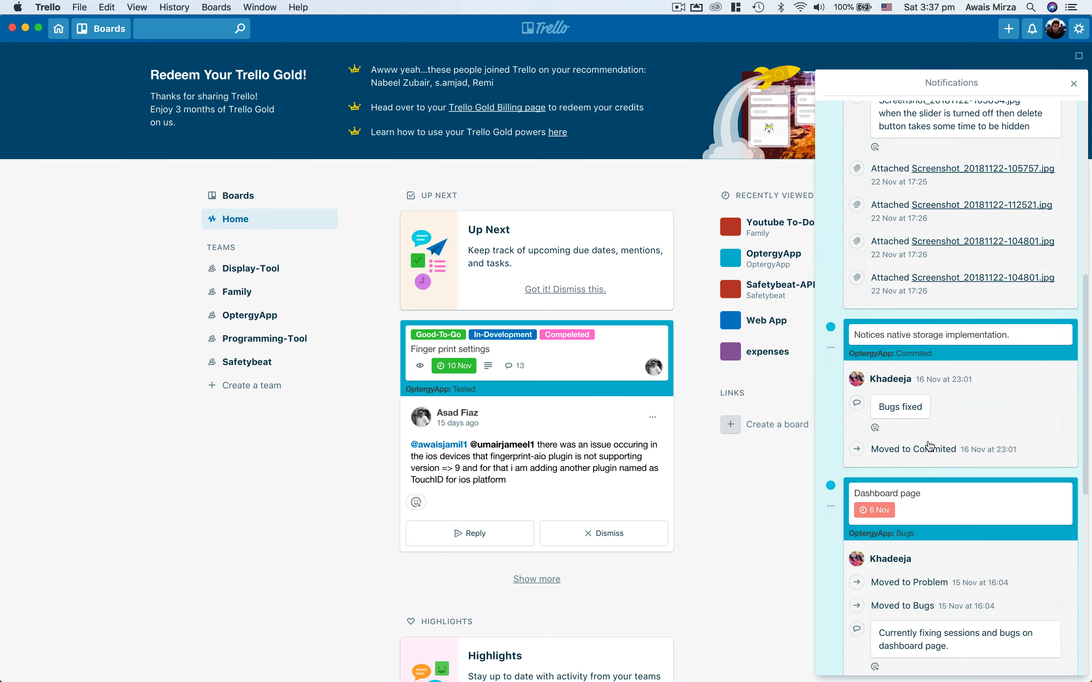
scroll(929, 446, "down", 15)
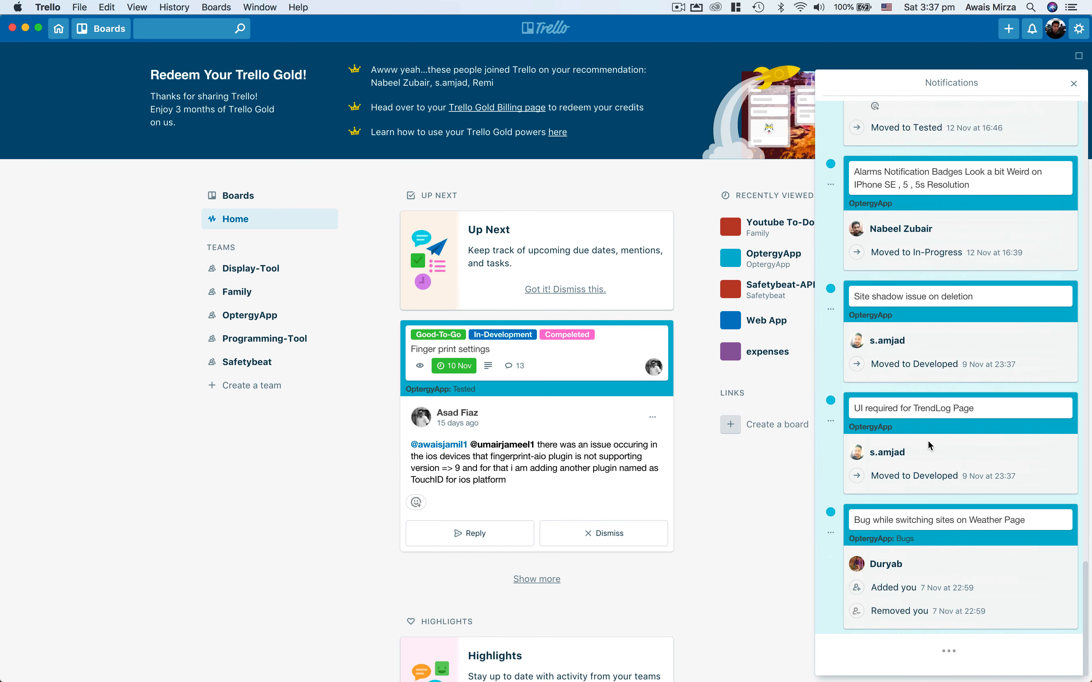
scroll(928, 440, "down", 15)
left_click(780, 508)
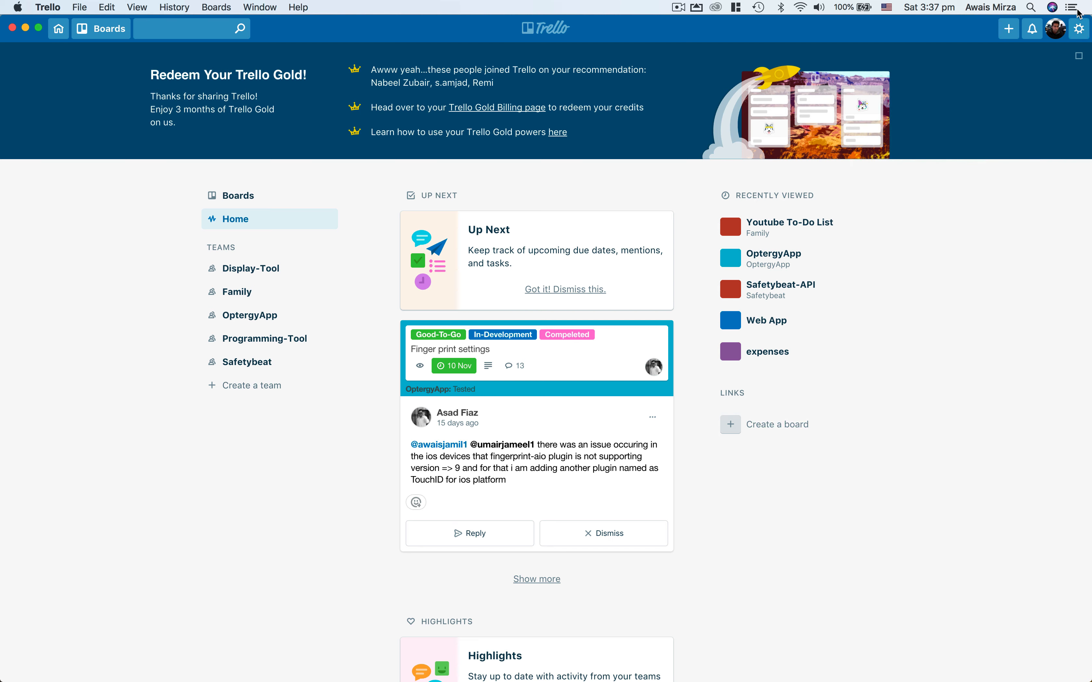
left_click(1080, 28)
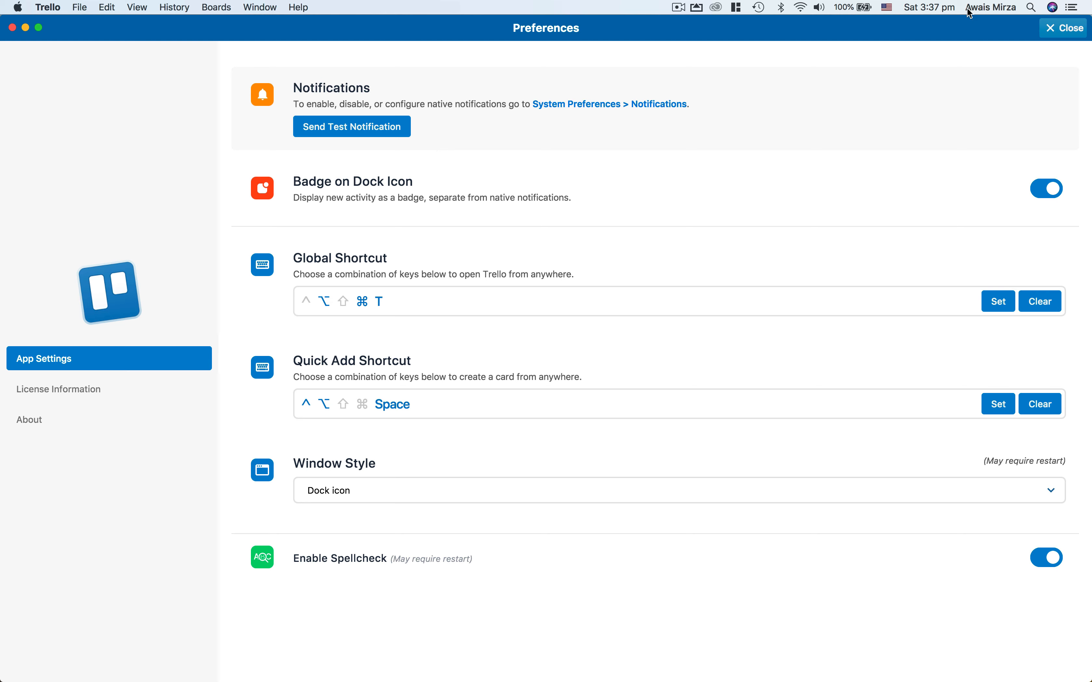
left_click(1064, 29)
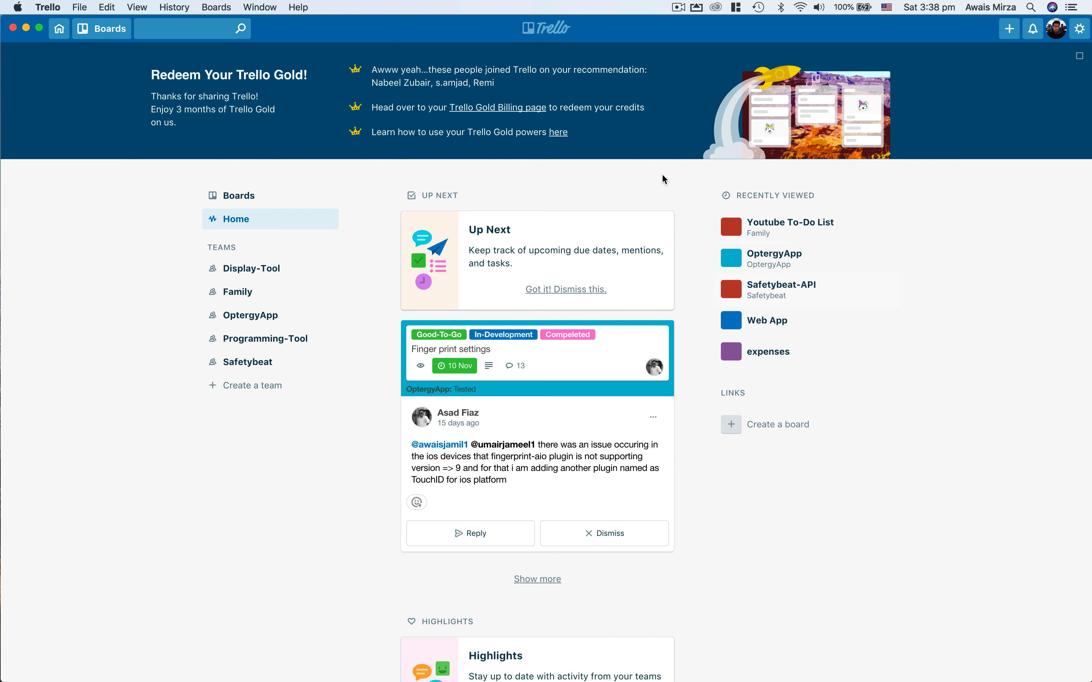
Step: Start a new board from the boards overview and title it "Expense Log App"
left_click(251, 195)
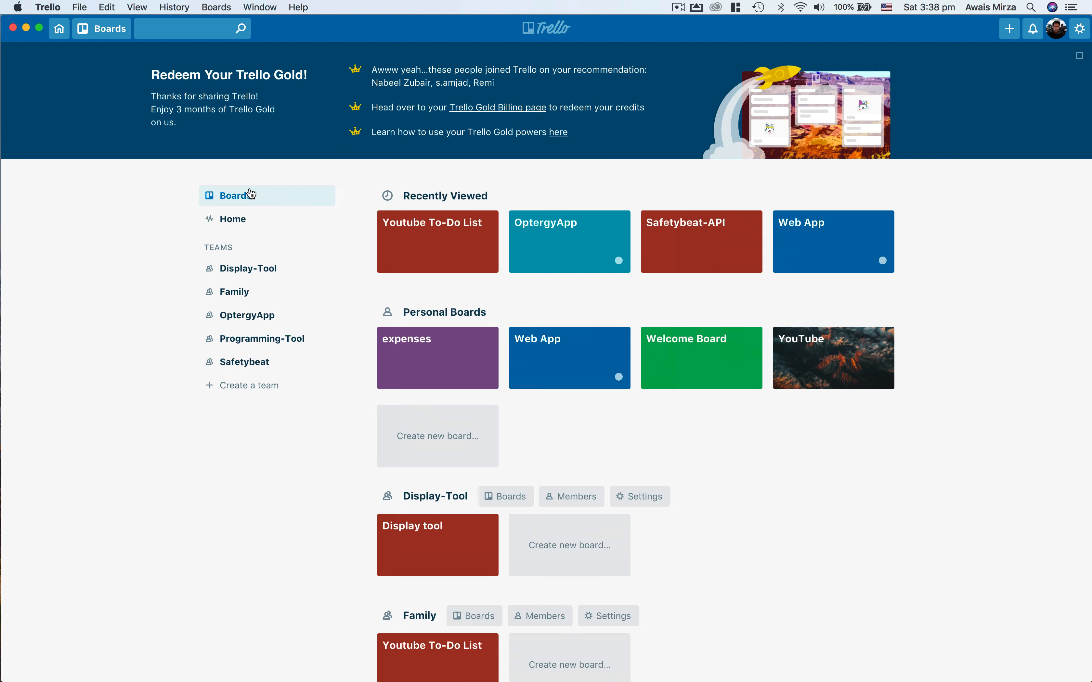
left_click(1010, 30)
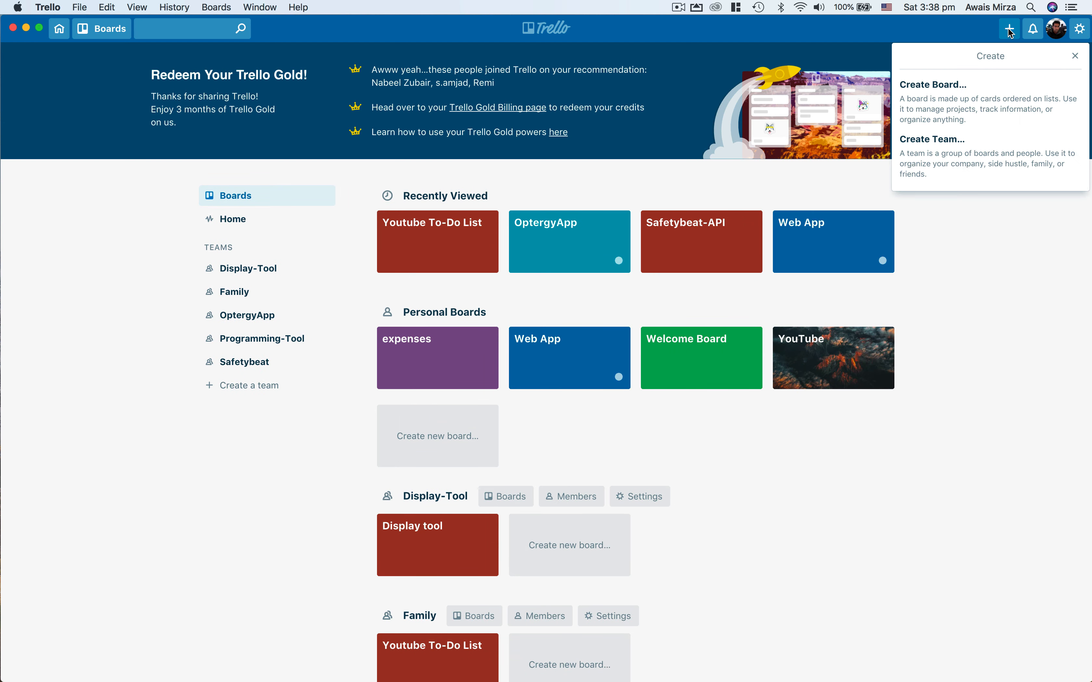
left_click(922, 102)
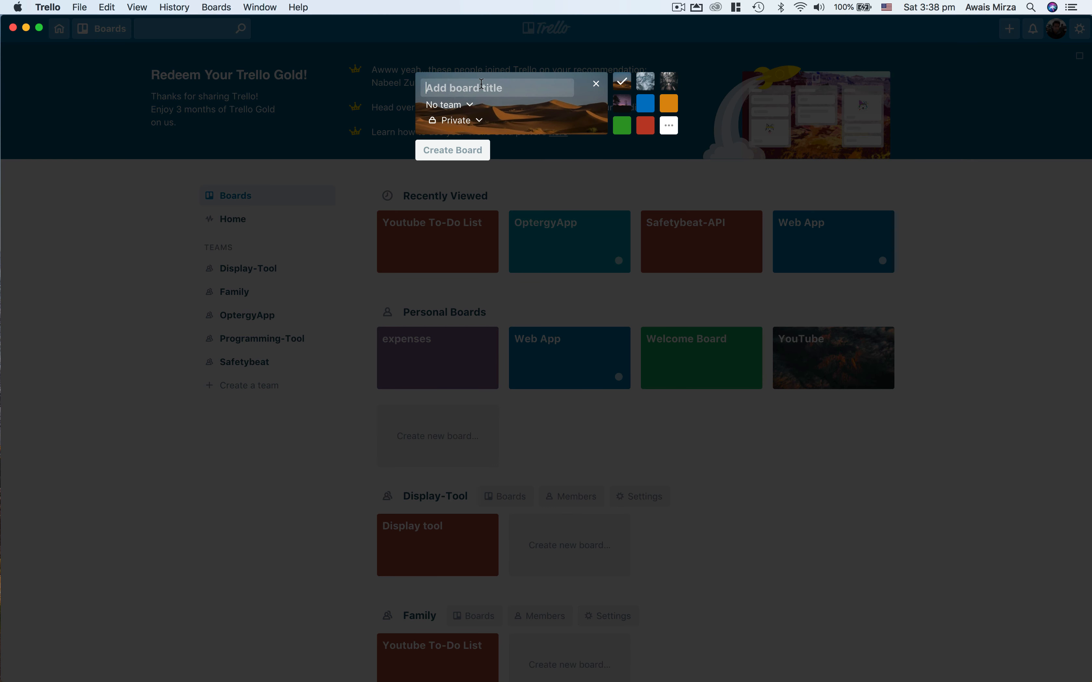
type("E")
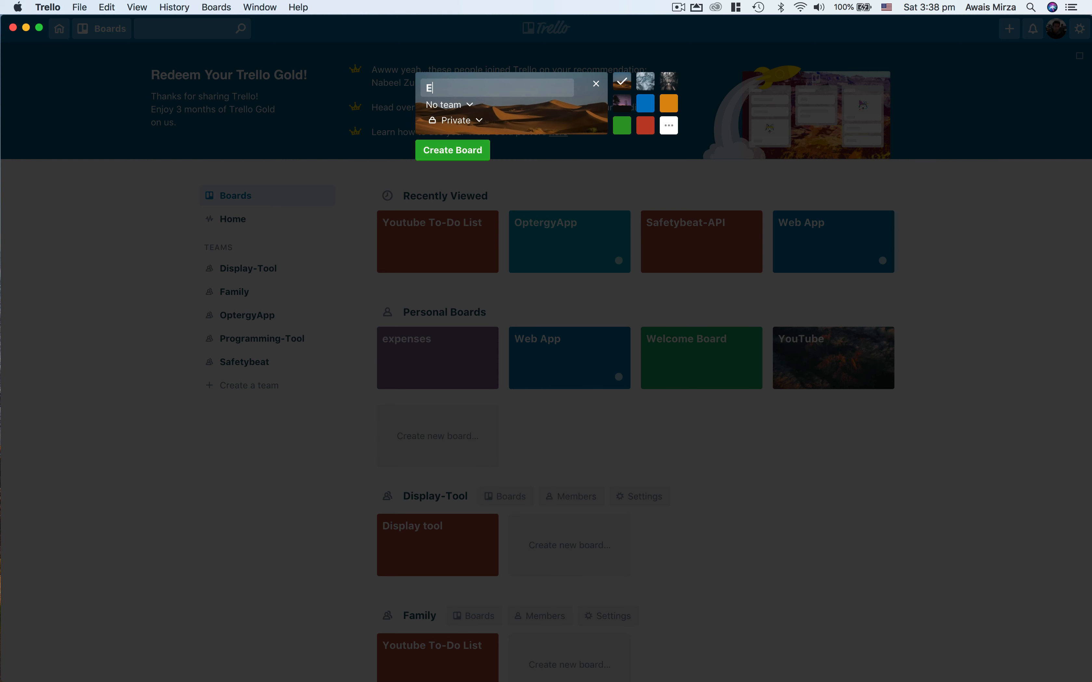
type("xpense Log App")
Step: Check the team and visibility choices for the new board, keeping No team and Private
left_click(473, 107)
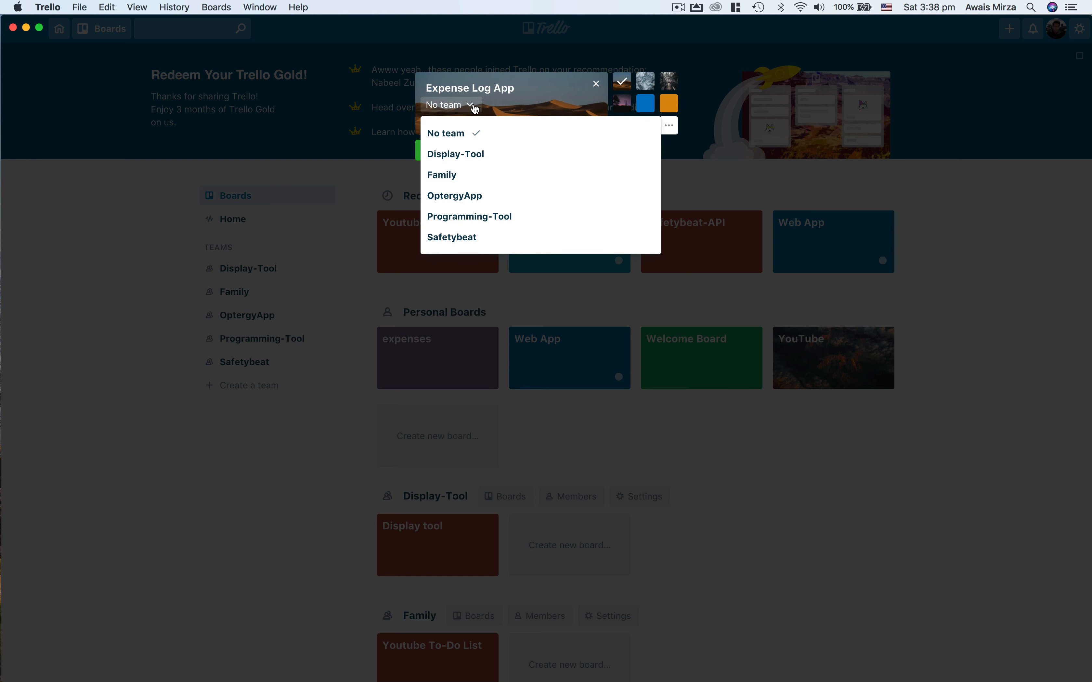
left_click(474, 106)
left_click(480, 120)
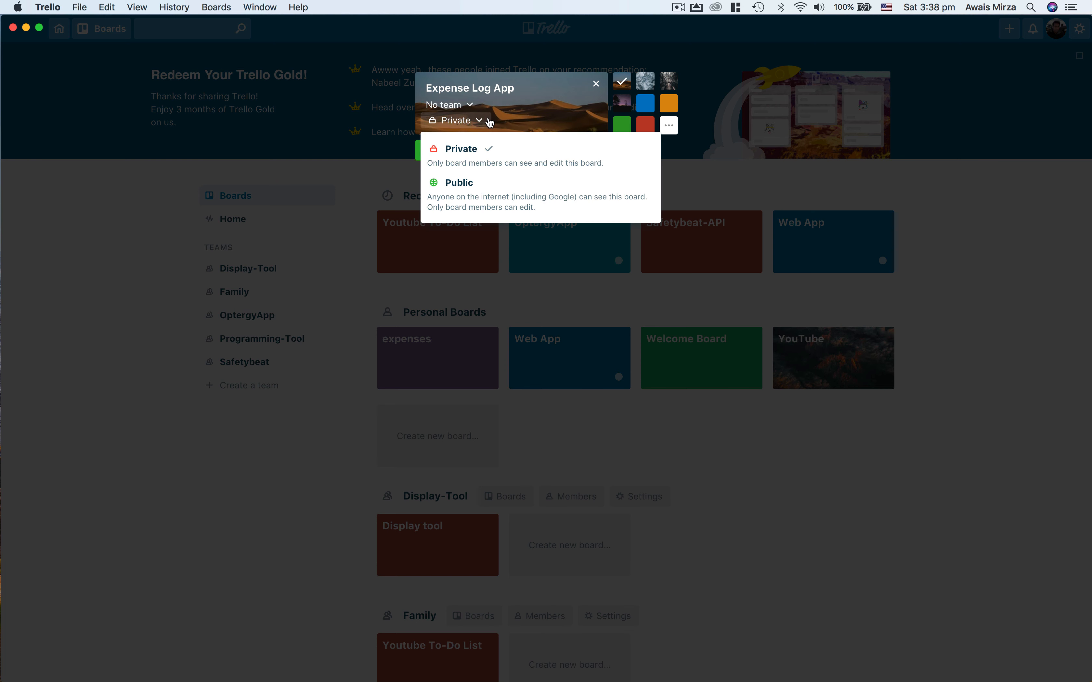
left_click(517, 110)
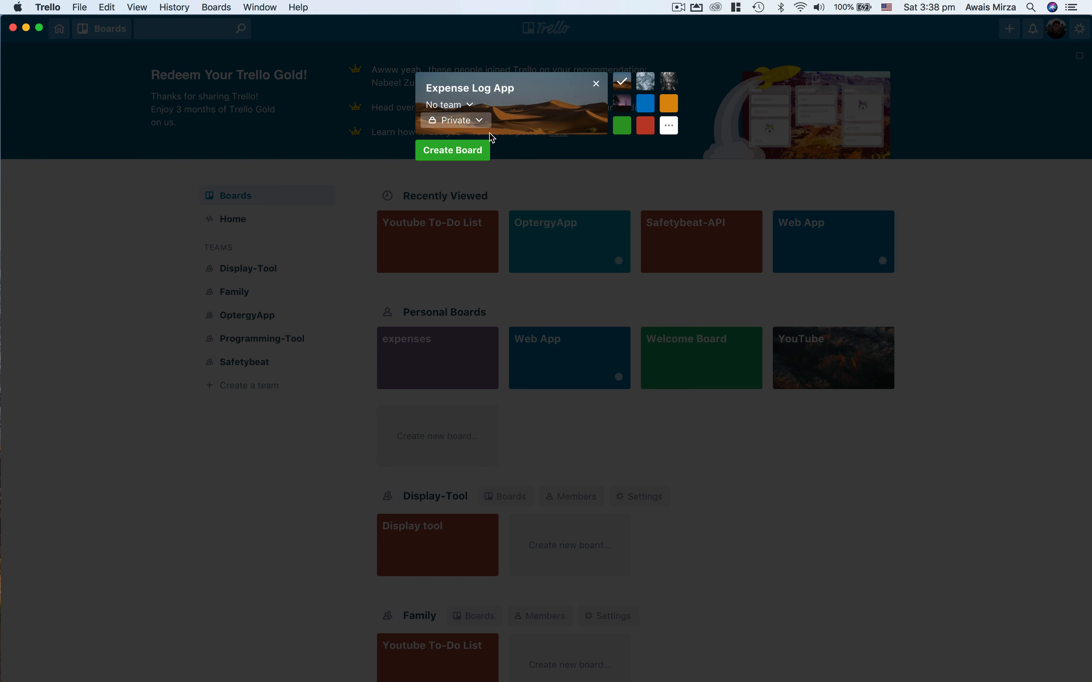
Step: Try the blue, red and several photo backgrounds on the new board
left_click(645, 104)
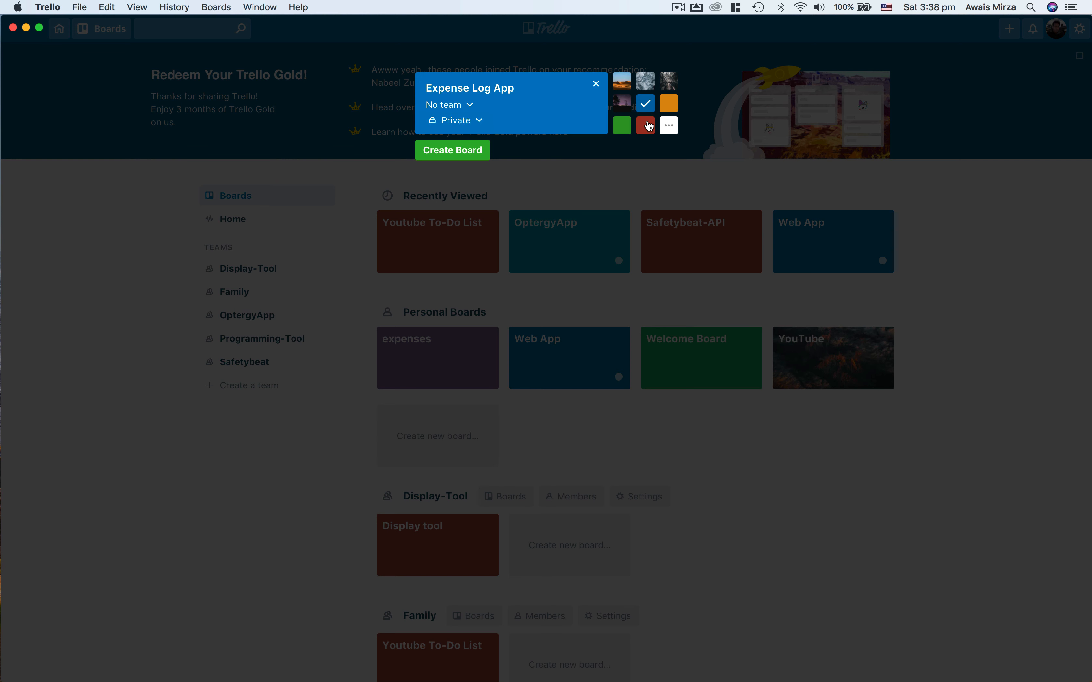
left_click(649, 126)
left_click(623, 103)
left_click(623, 83)
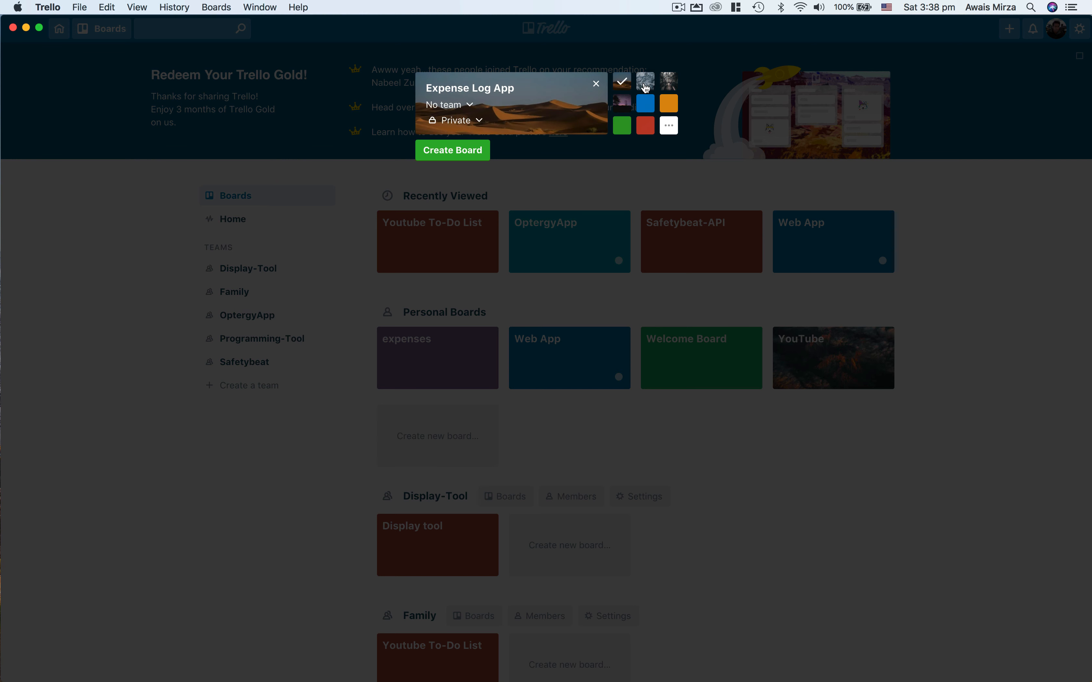
left_click(645, 86)
left_click(669, 82)
left_click(667, 125)
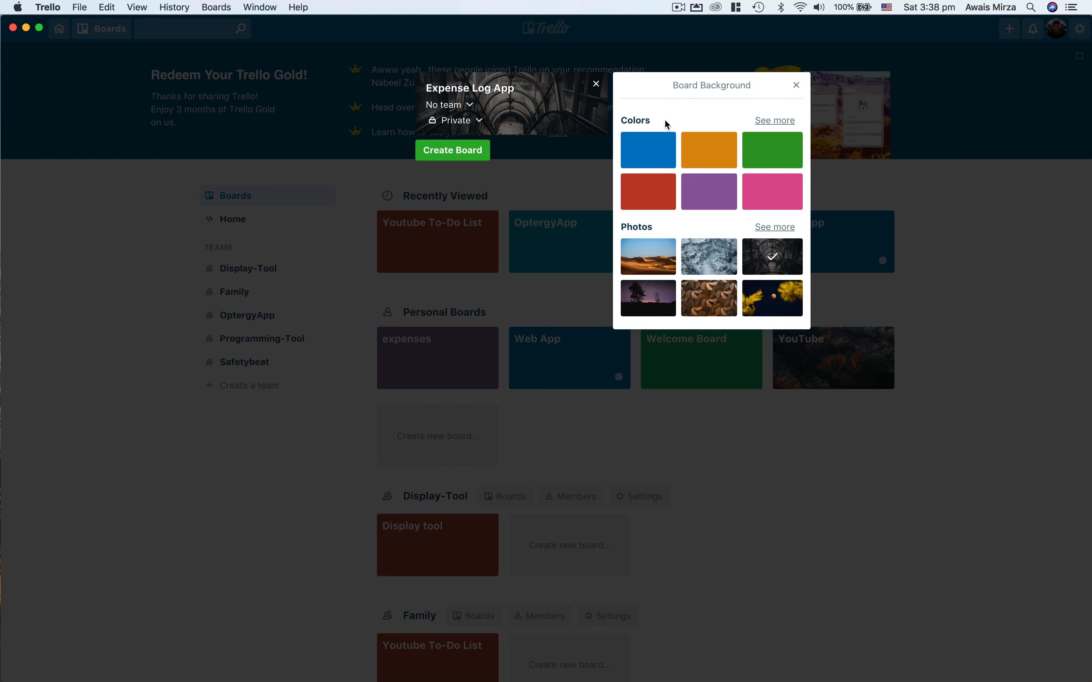
left_click(581, 104)
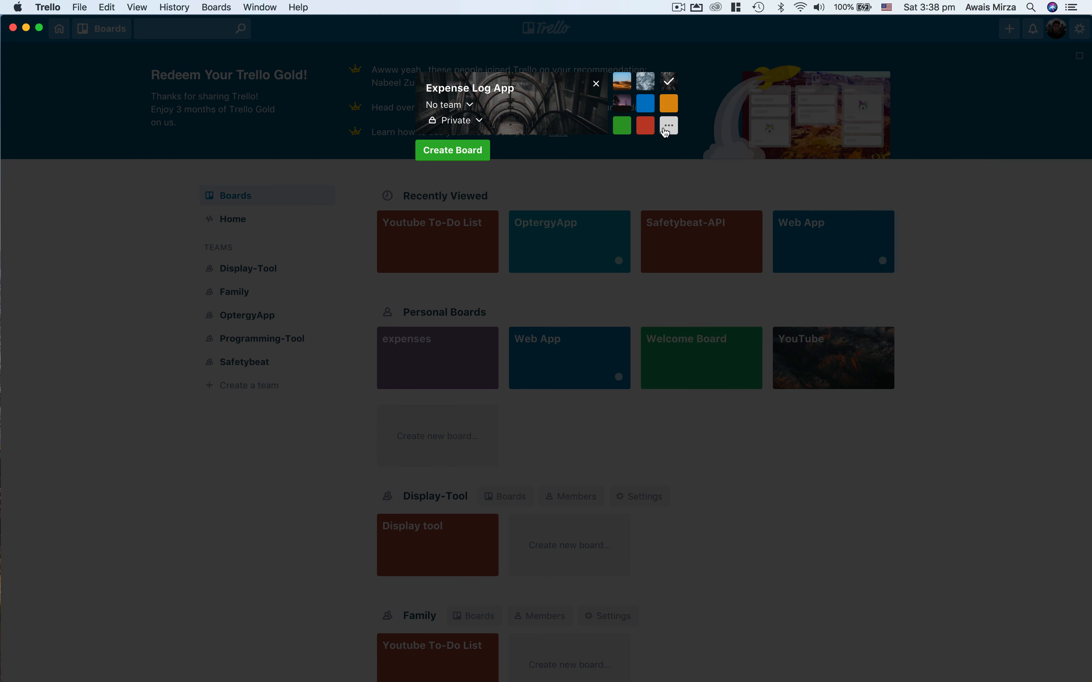
Step: Pick the purple color as the board background and create the Expense Log App board
left_click(666, 131)
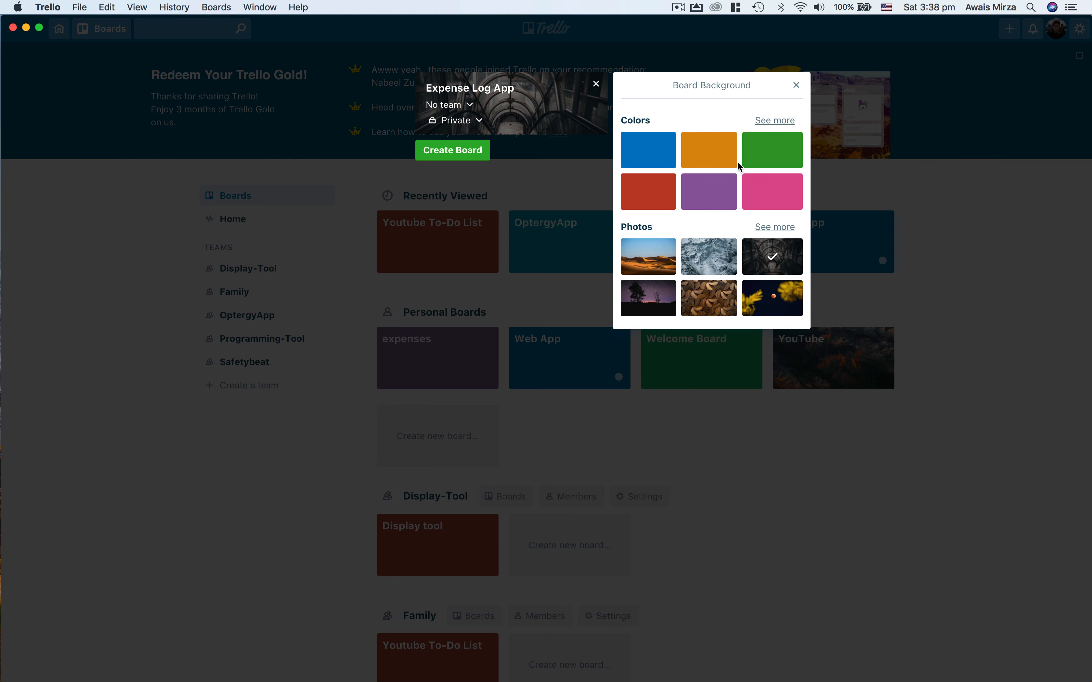
left_click(776, 121)
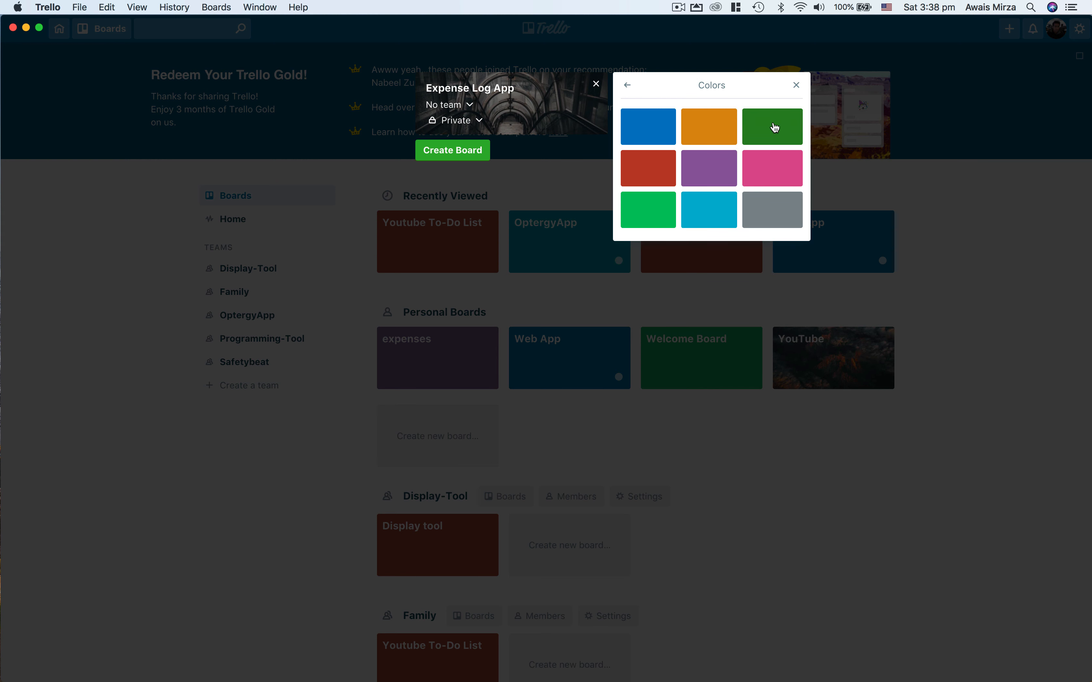
left_click(723, 166)
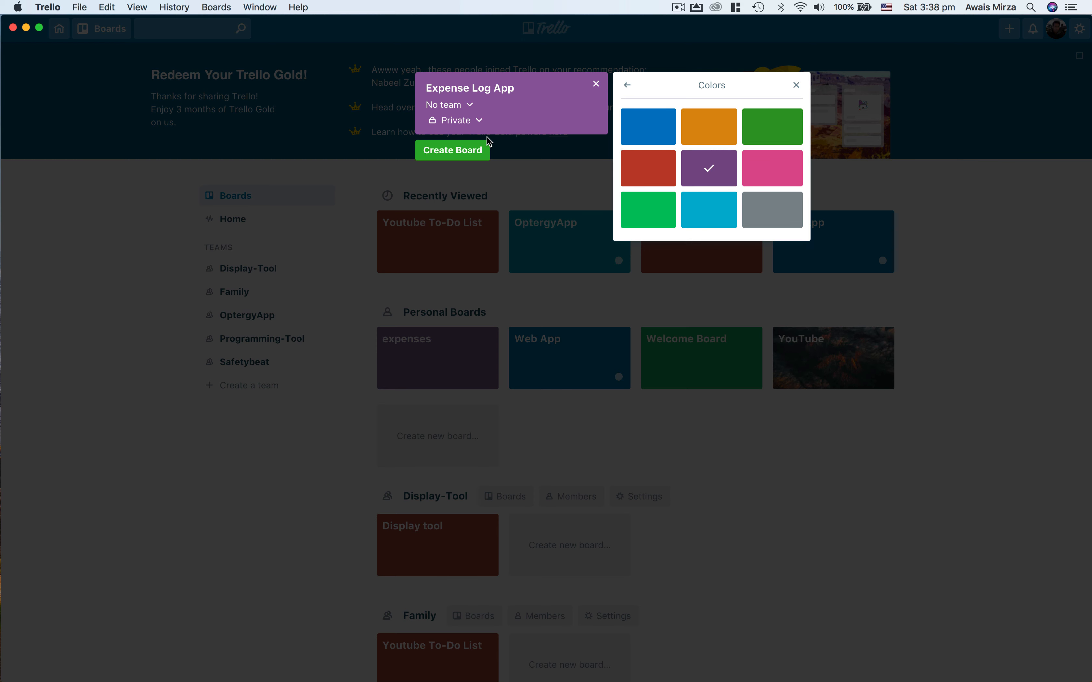
left_click(469, 148)
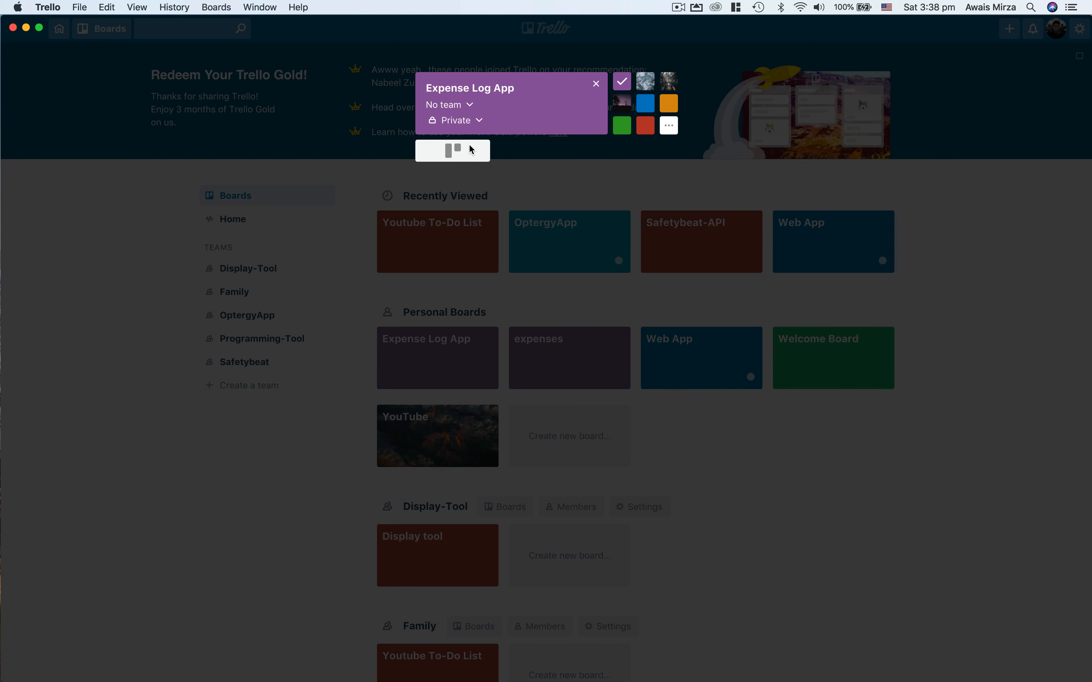
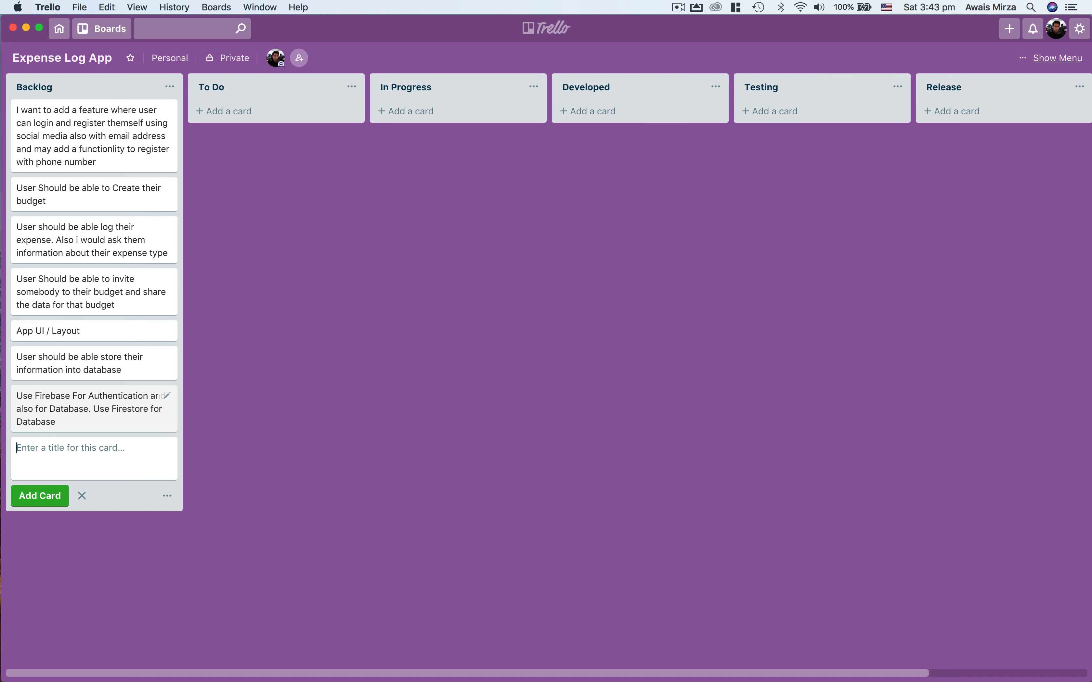
Step: Draft the App UI / Layout card's description as "There are about 4 Tabs in footer for the app ," followed by "Expsens, Chart , Budget , ME" on a second line
left_click(453, 206)
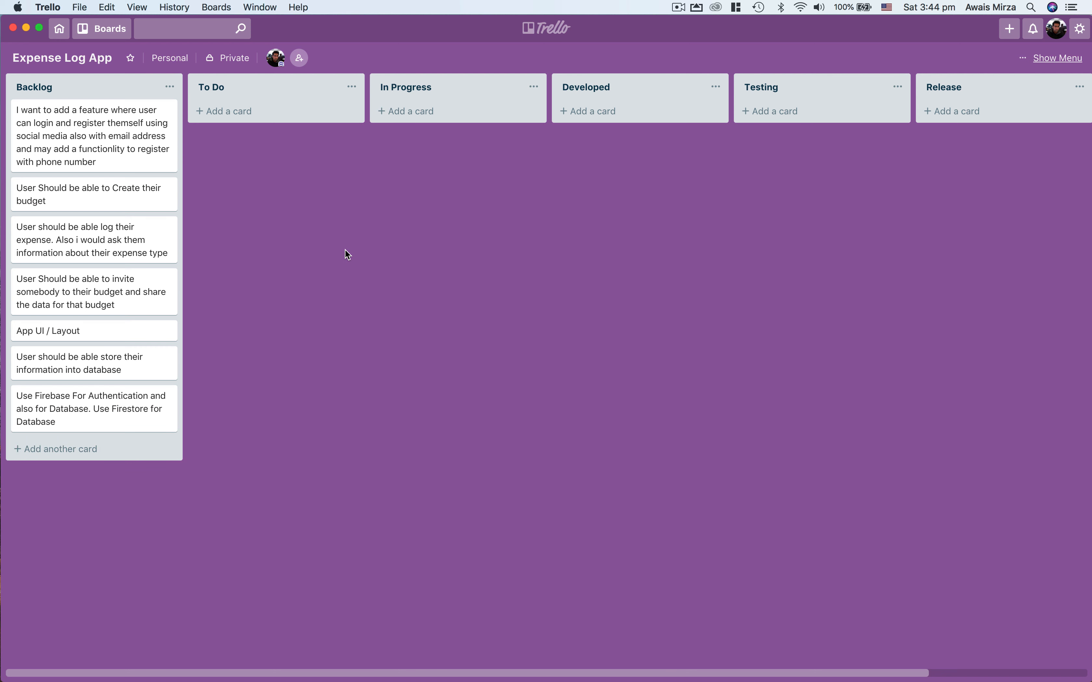
left_click(104, 338)
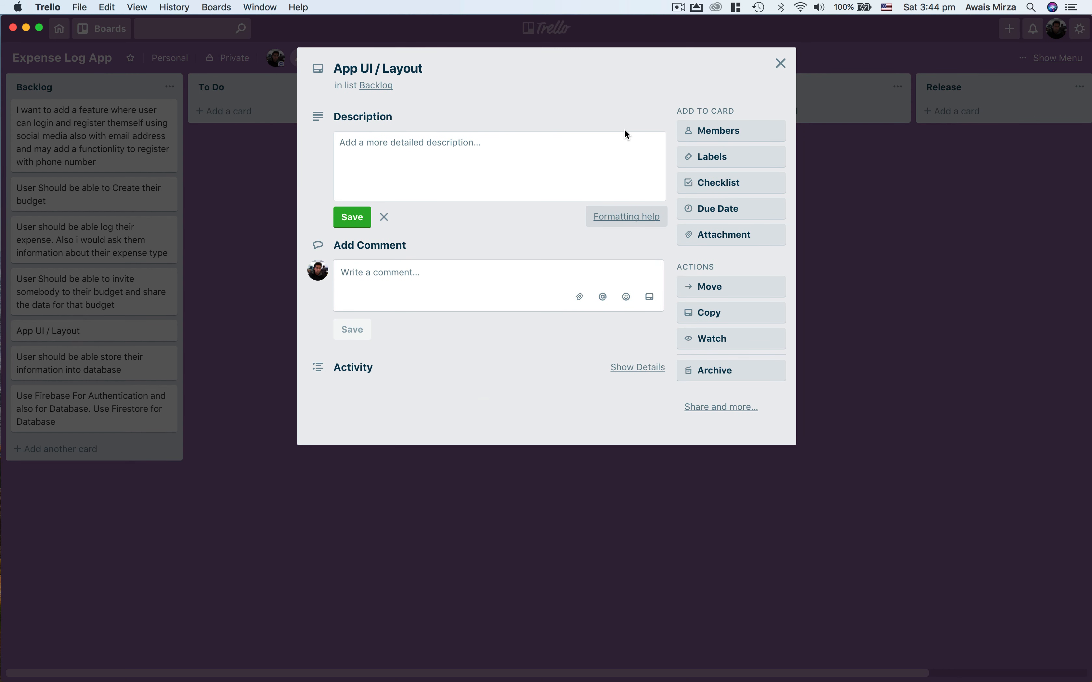
left_click(543, 148)
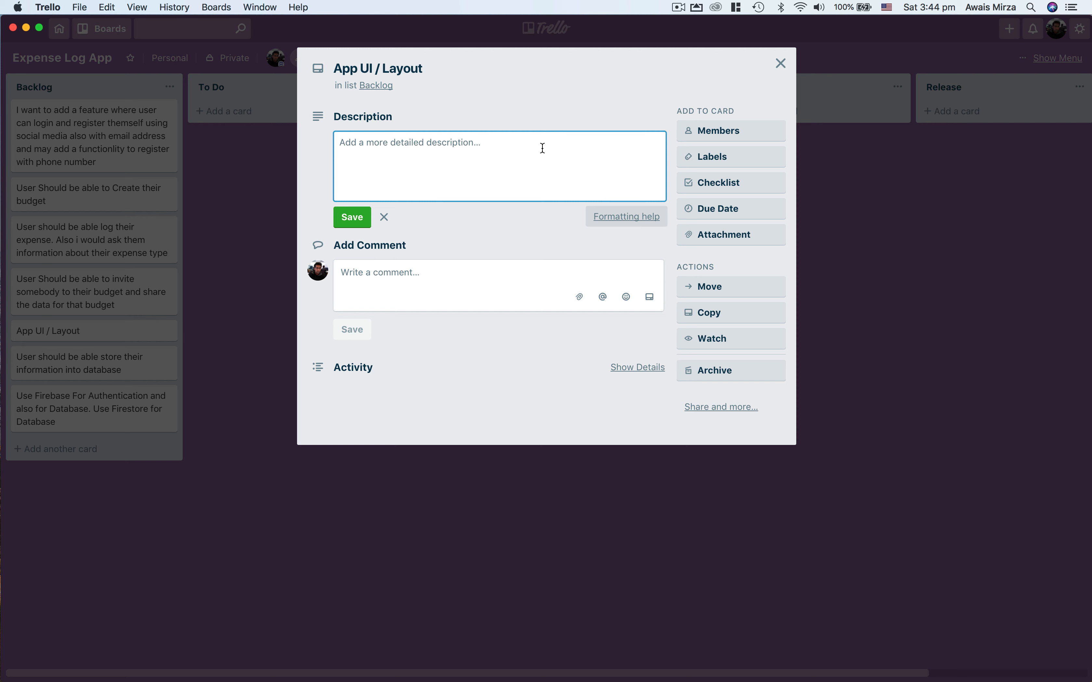
type("There are ab")
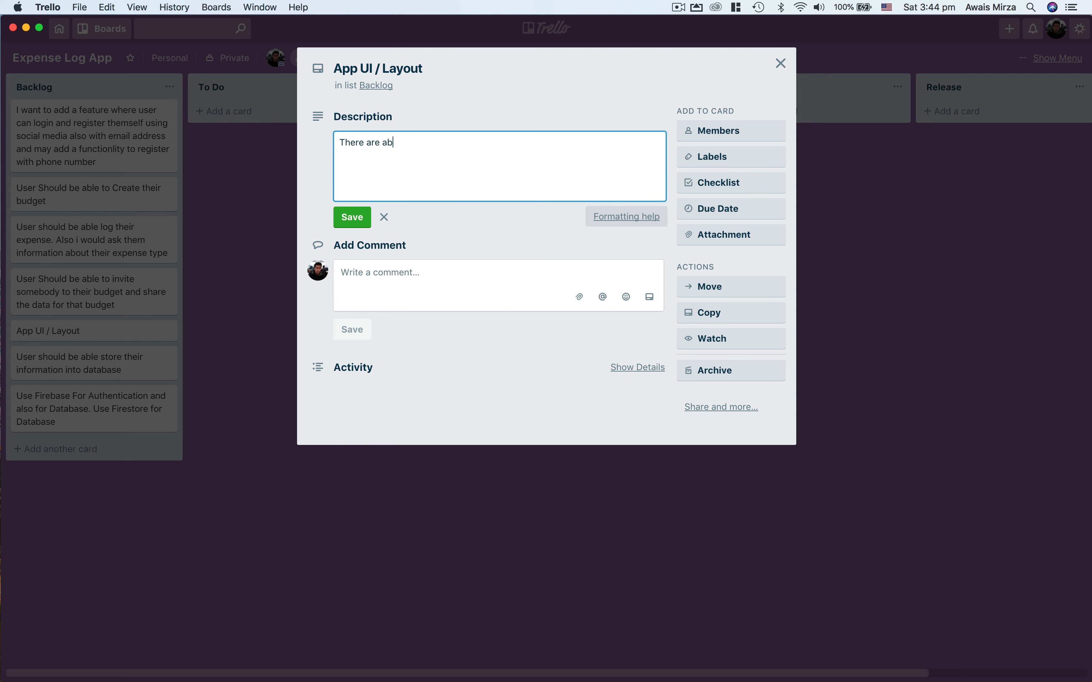
type("out 4 Tabs in footer for the")
key("BackSpace")
key("BackSpace")
type("he app ")
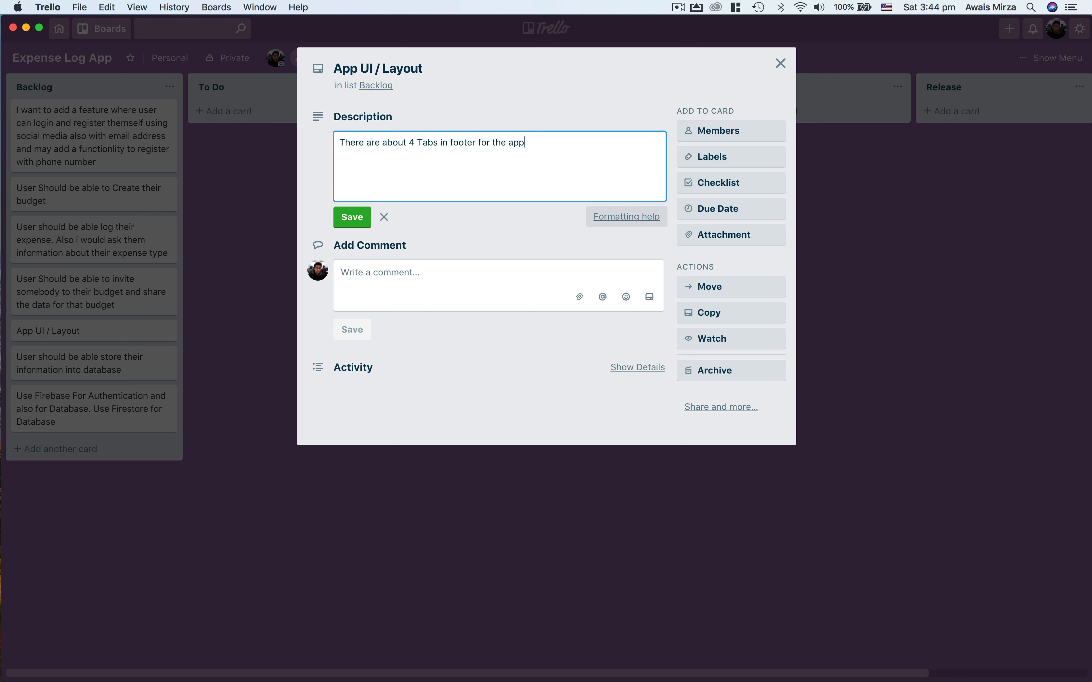
type(",")
key("Return")
type("Expsens, Chart , Budget , ME")
left_click(528, 241)
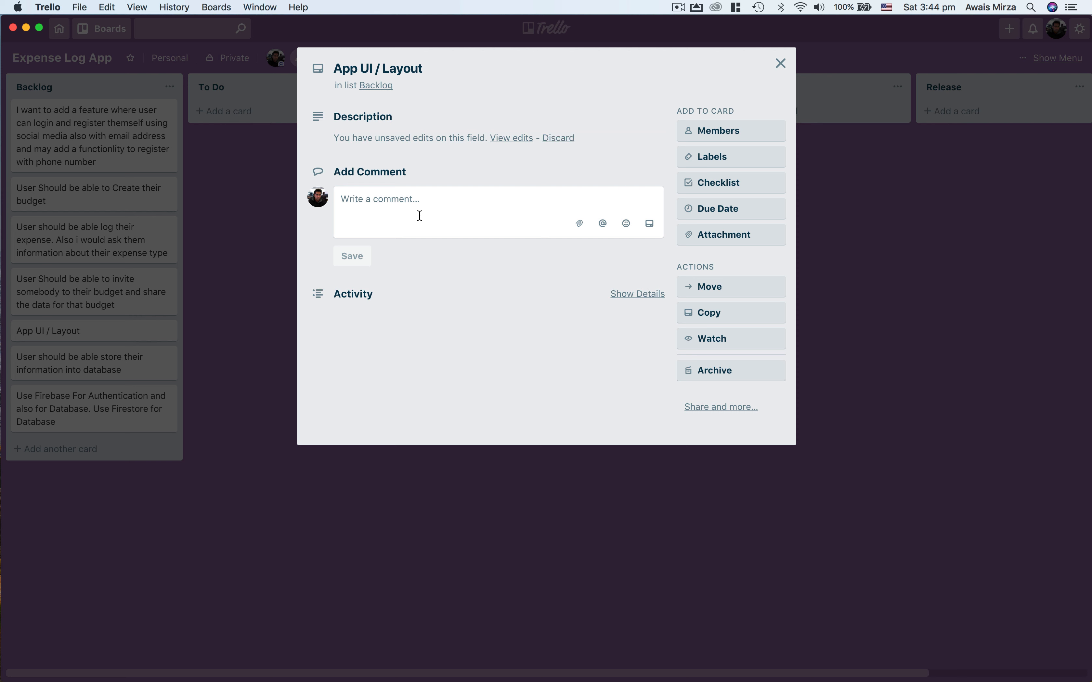
Step: Check the comment field and the members available for the App UI / Layout card
left_click(475, 217)
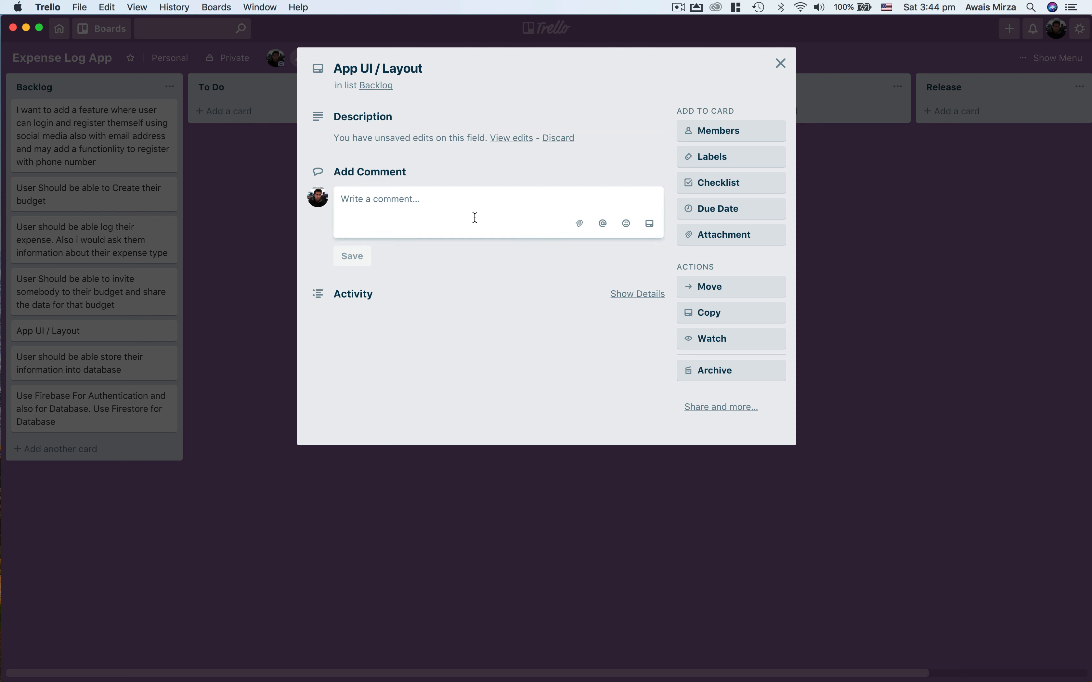
left_click(716, 136)
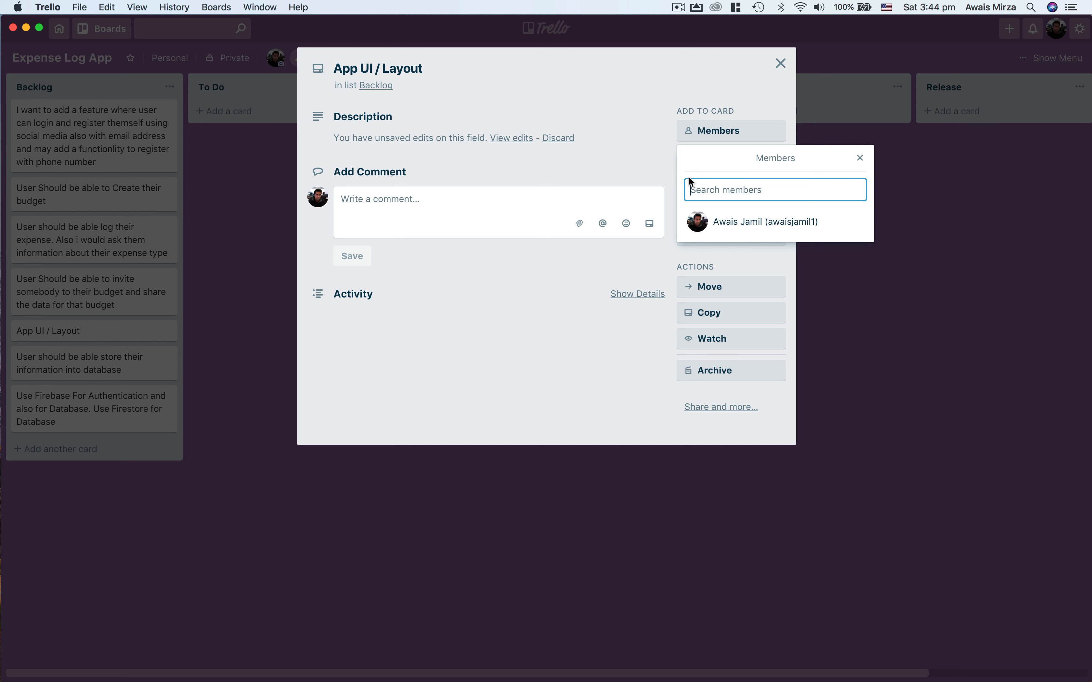
left_click(567, 353)
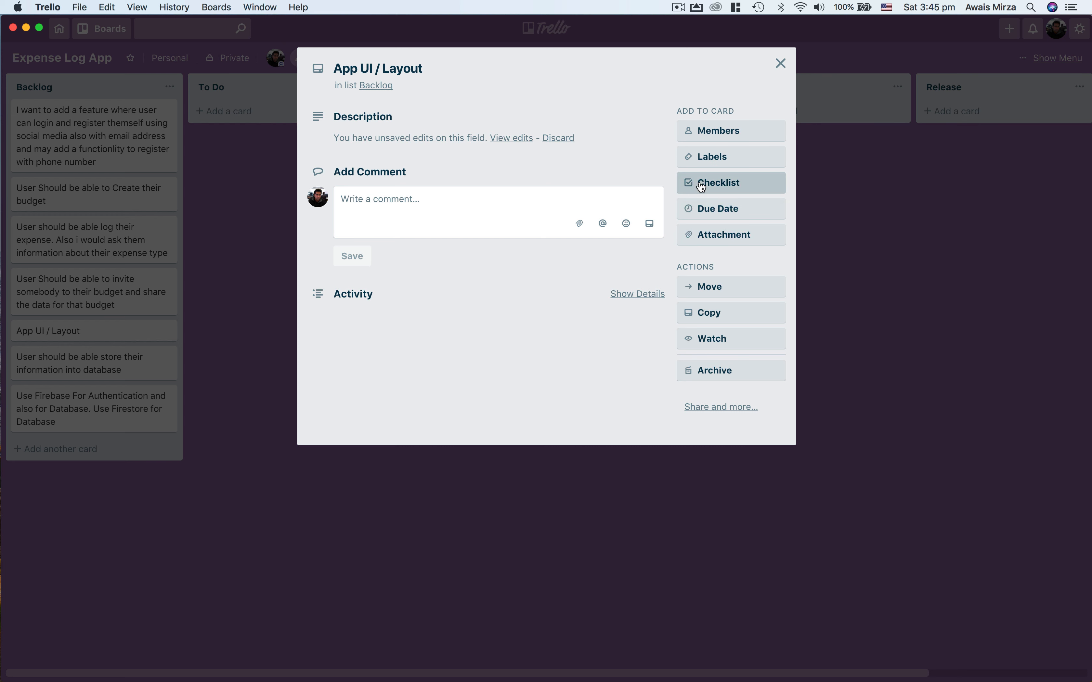
Step: Assign the purple label to the App UI / Layout card and name that label "Todo"
left_click(727, 156)
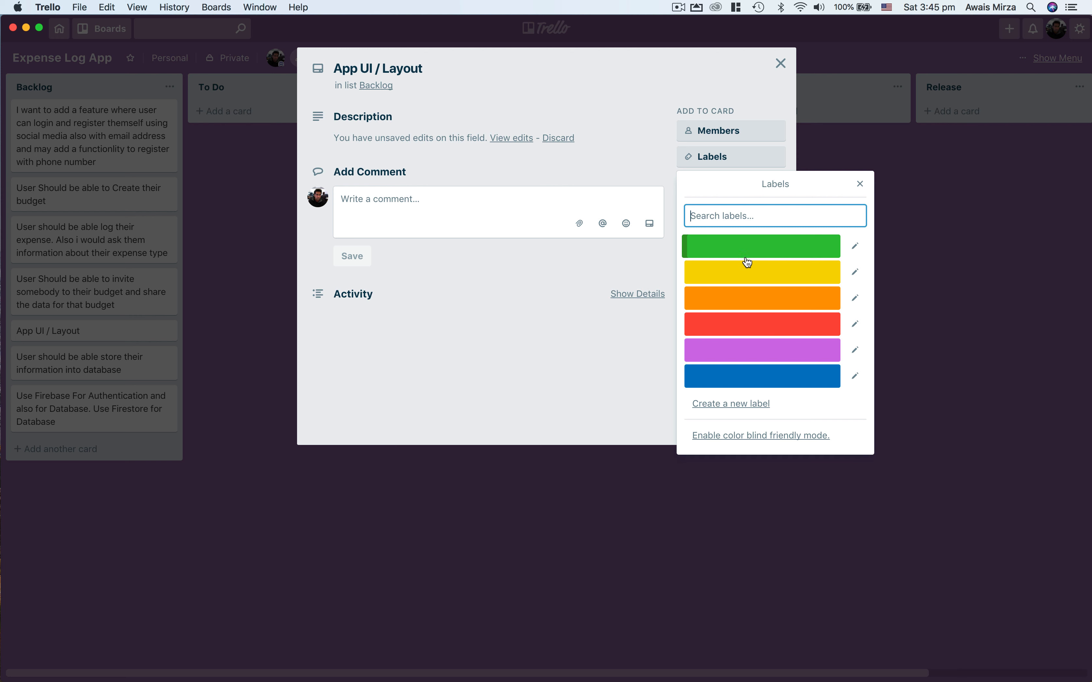
left_click(736, 349)
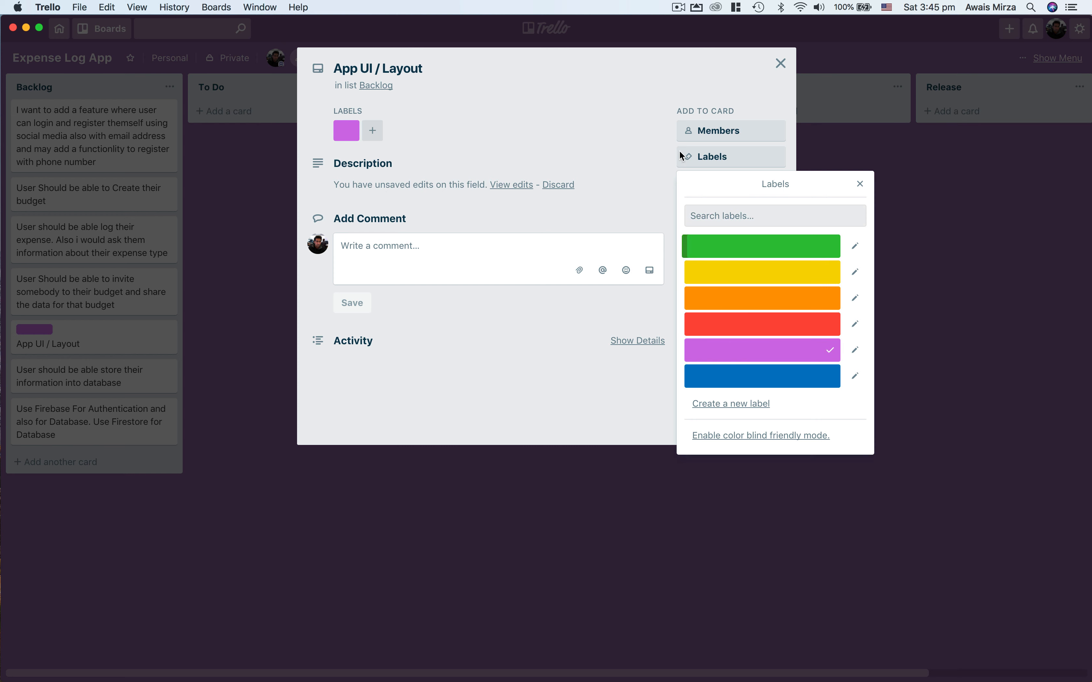
left_click(855, 350)
type("ToDo")
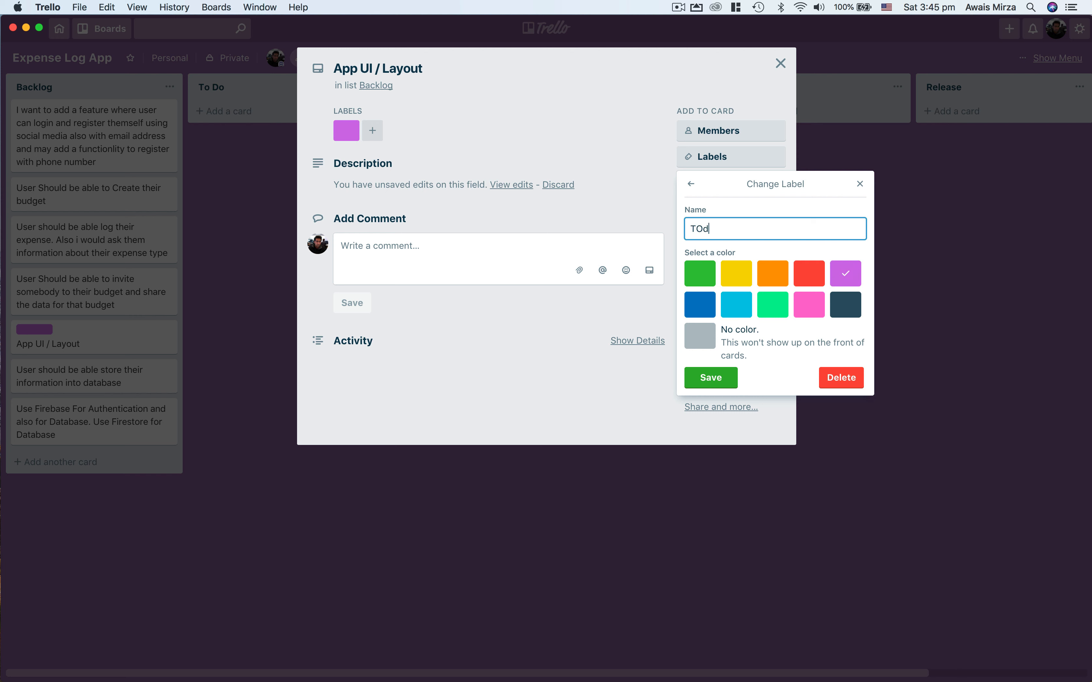
key("BackSpace")
key("BackSpace")
key("BackSpace")
type("odo")
left_click(850, 280)
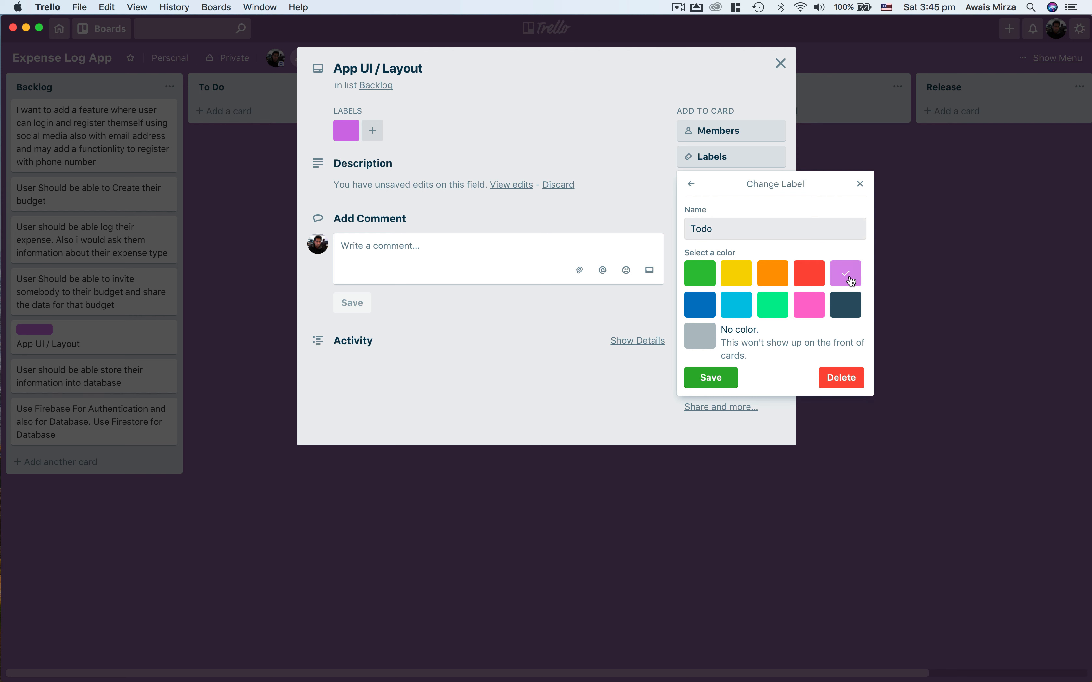
left_click(711, 377)
left_click(568, 177)
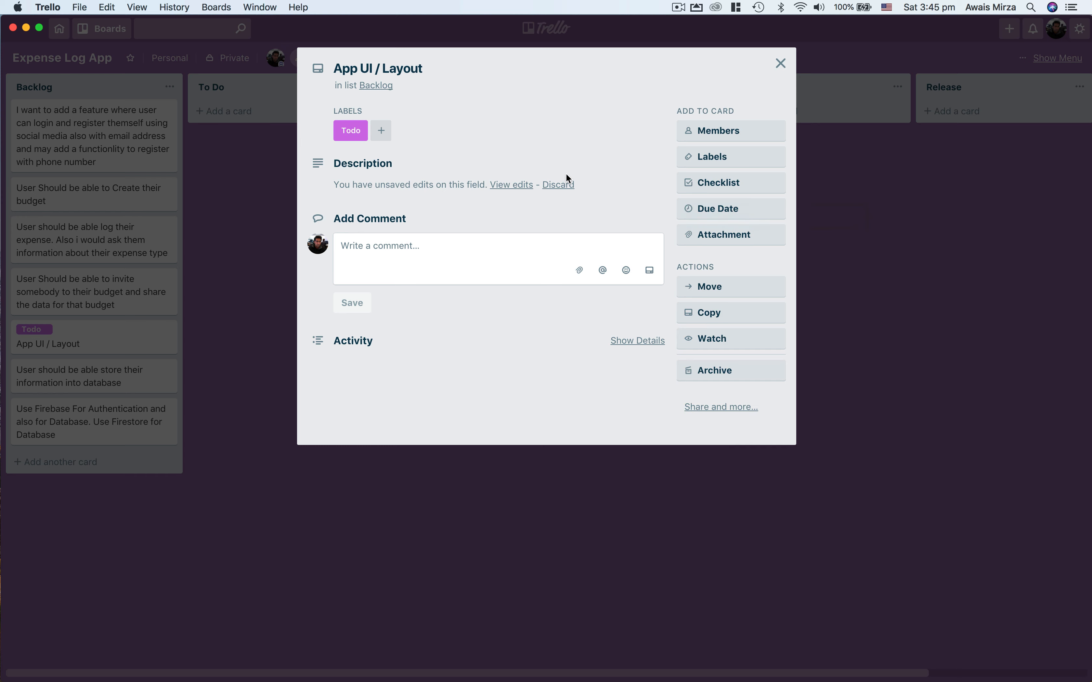
left_click(869, 270)
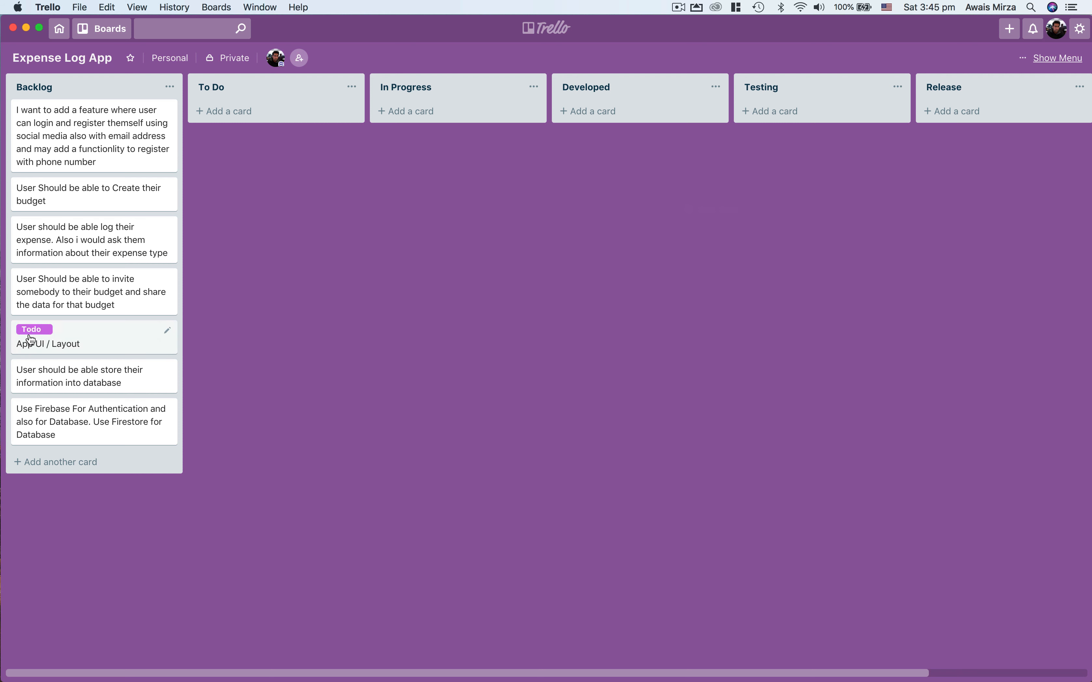
Step: Add a checklist titled "Tabs with 4 options" to the App UI / Layout card
left_click(74, 330)
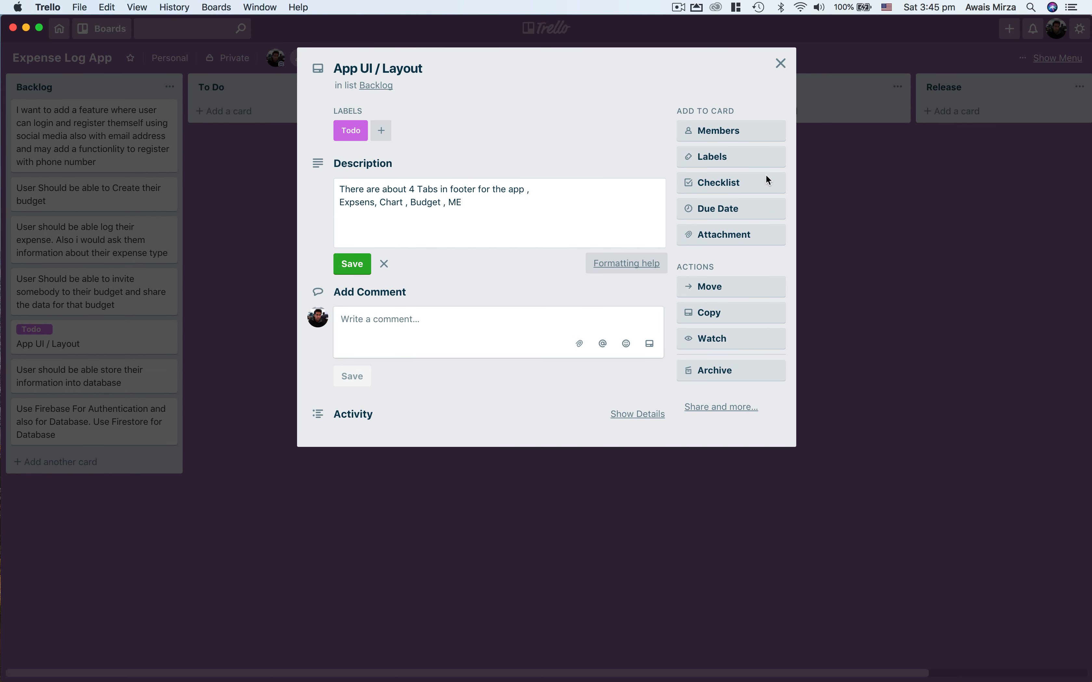
left_click(722, 182)
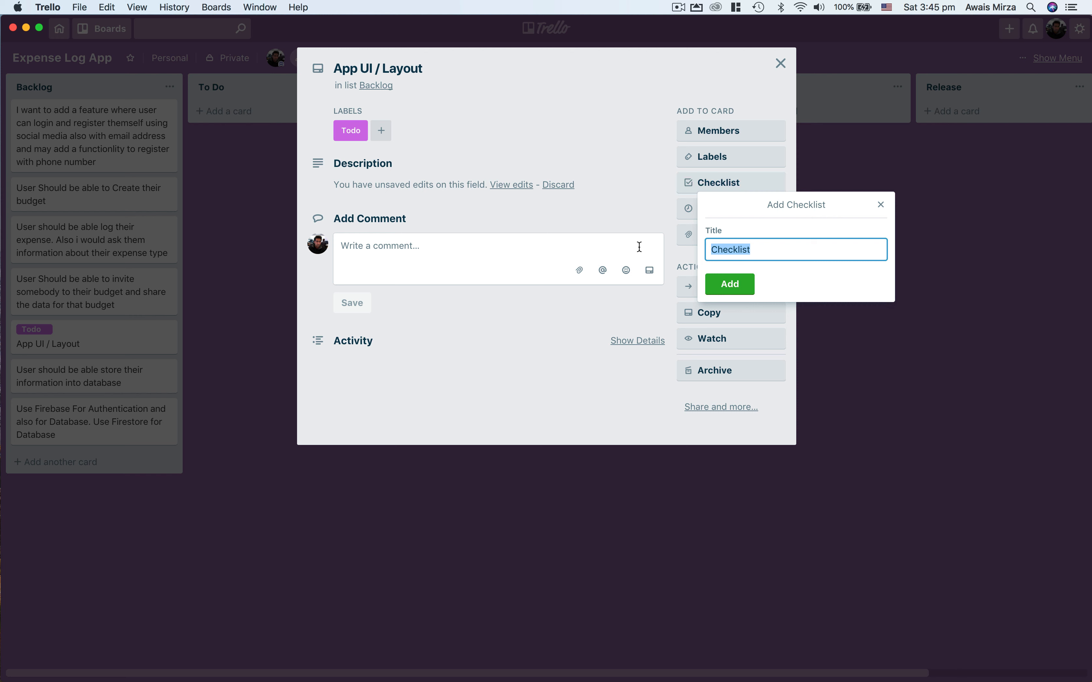
type("Tabs with 4 optoins")
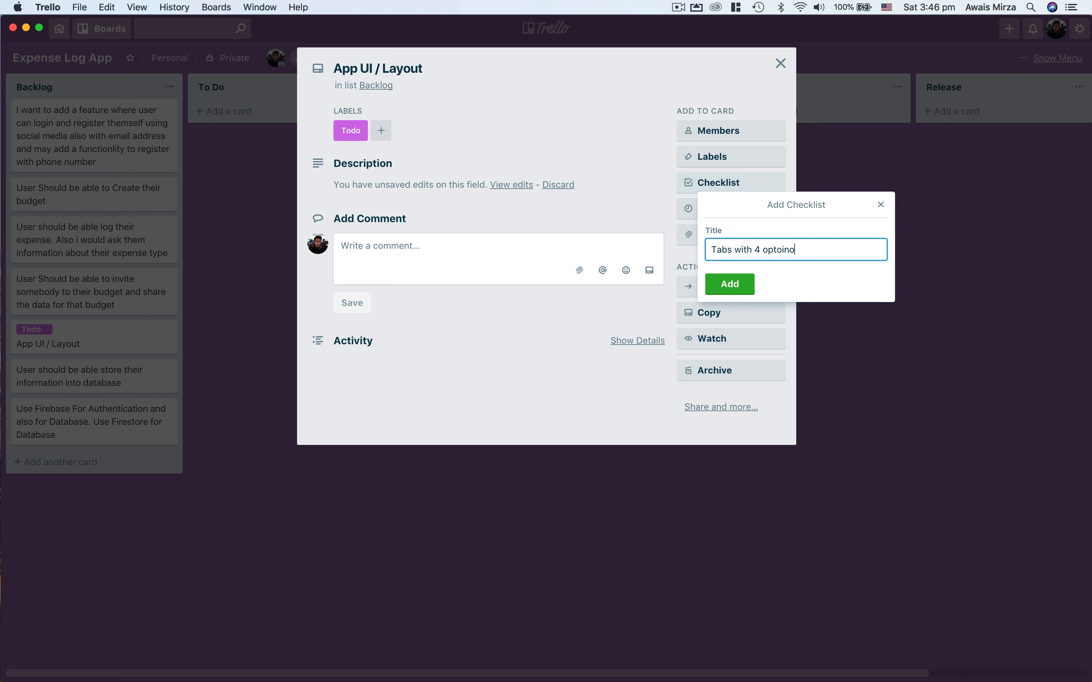
key("BackSpace")
key("BackSpace")
type("ins")
key("BackSpace")
key("BackSpace")
key("BackSpace")
key("BackSpace")
type("ions")
key("Return")
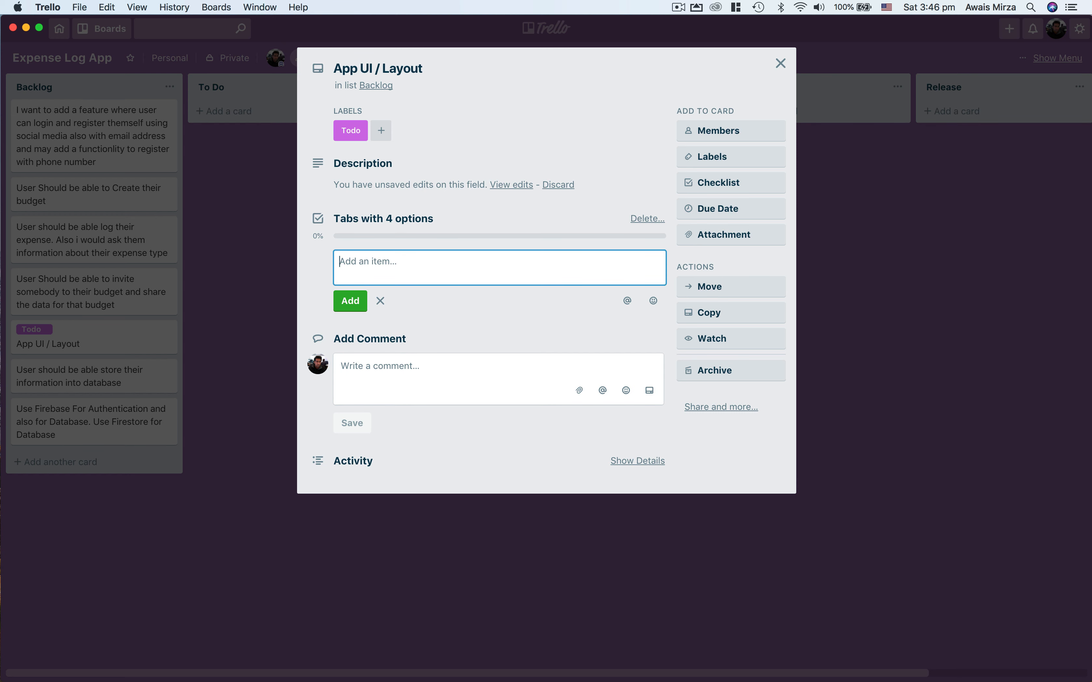
Step: Add the checklist items "Color would be primary", "menu bar on the top left" and "Modal for Login / Registration", and close the card
type("Color wheel")
key("BackSpace")
key("BackSpace")
key("BackSpace")
key("BackSpace")
type("ould be primary")
key("Return")
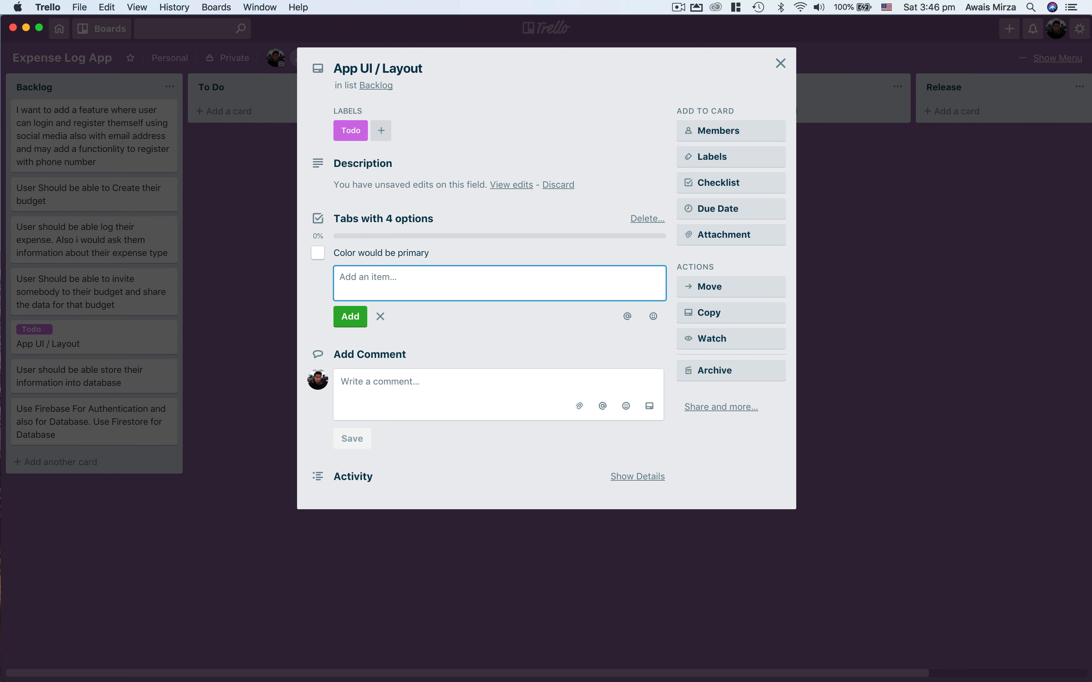
type("m")
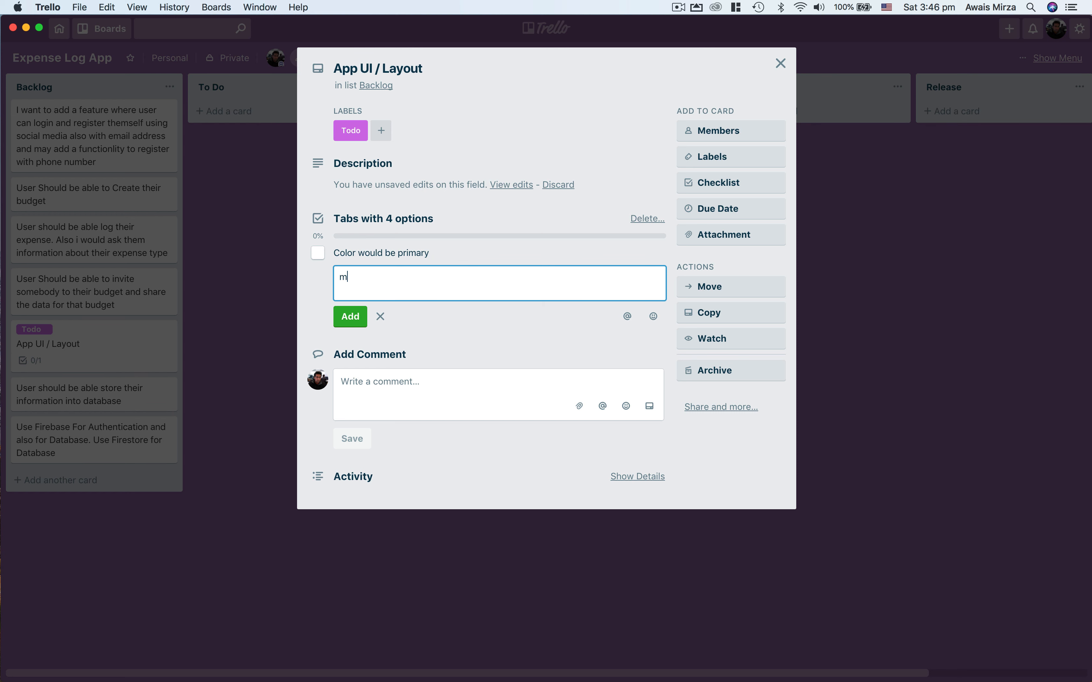
type("enu bar on the top left")
key("Return")
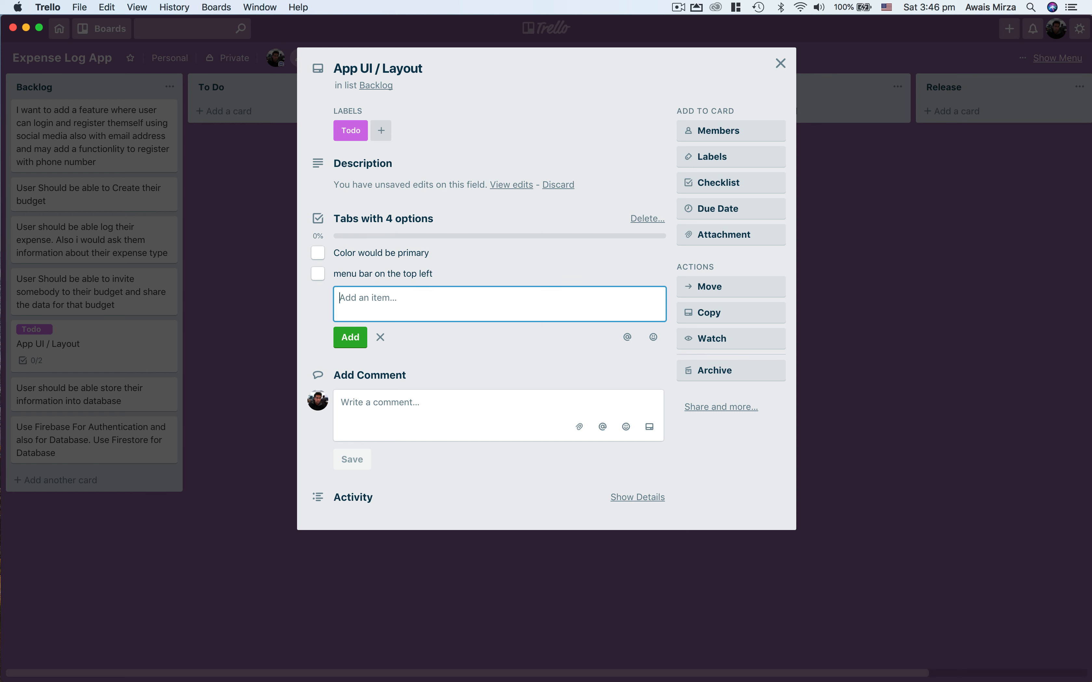
type("Modal for Login / Registration")
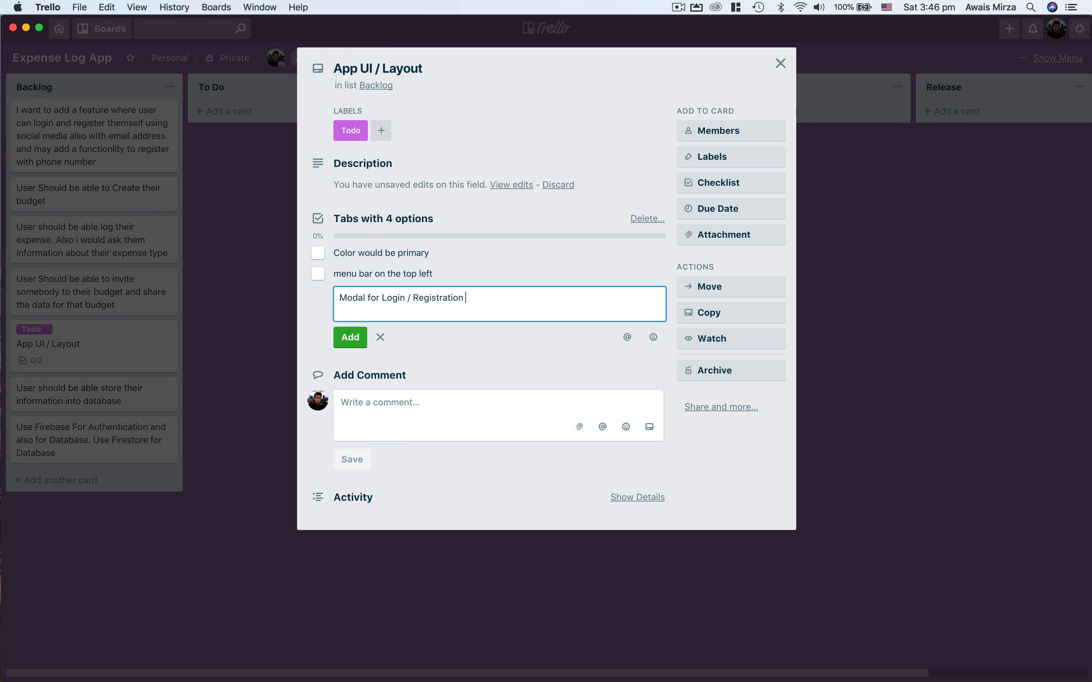
key("Return")
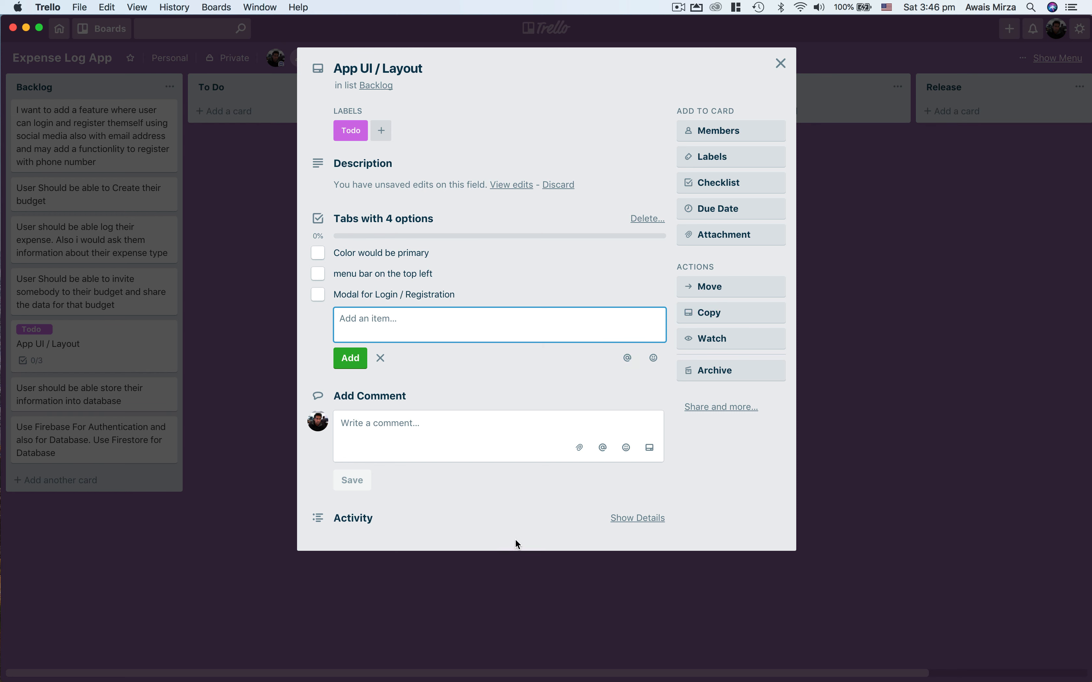
left_click(515, 540)
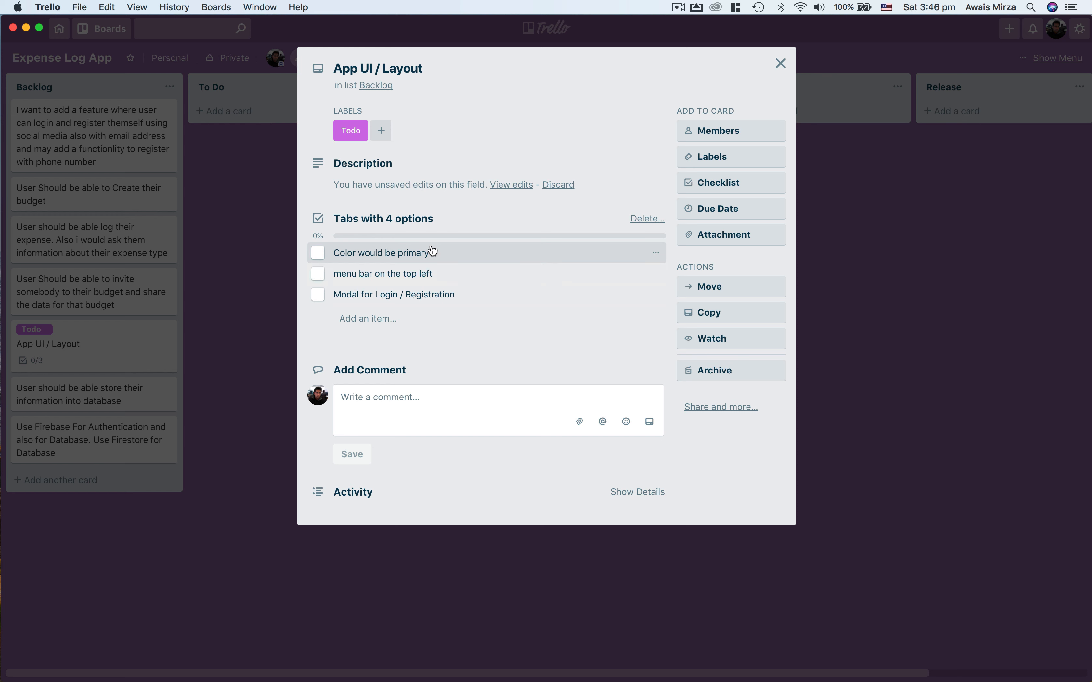
left_click(263, 301)
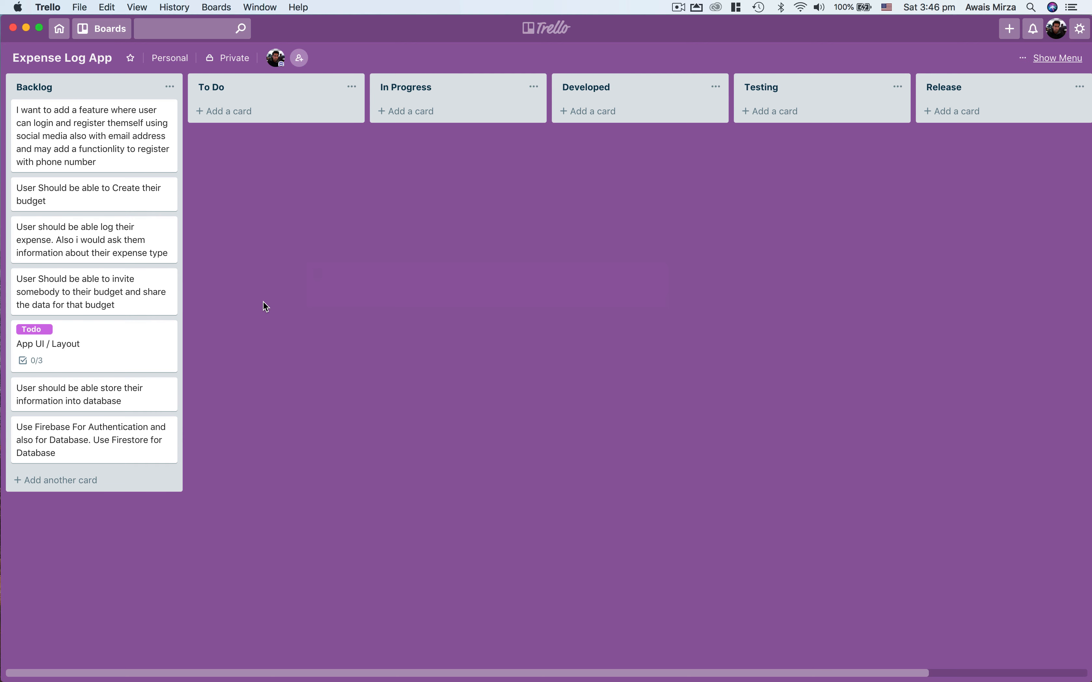
Step: Open the login and registration feature card and check its description field and the available attachment sources
left_click(80, 156)
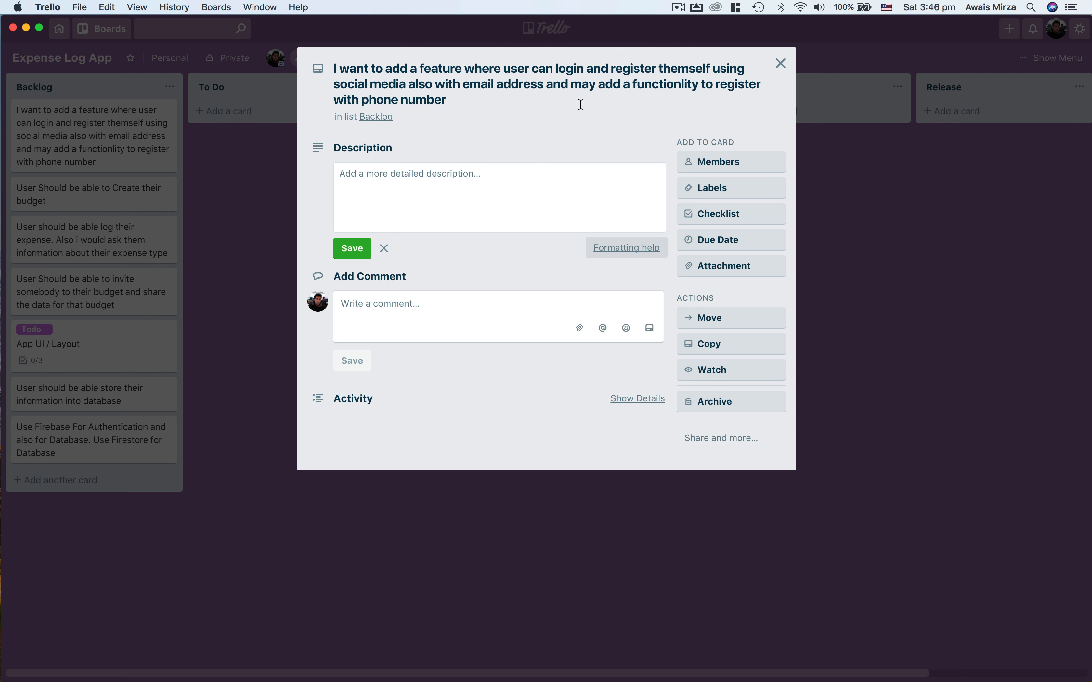
left_click(510, 182)
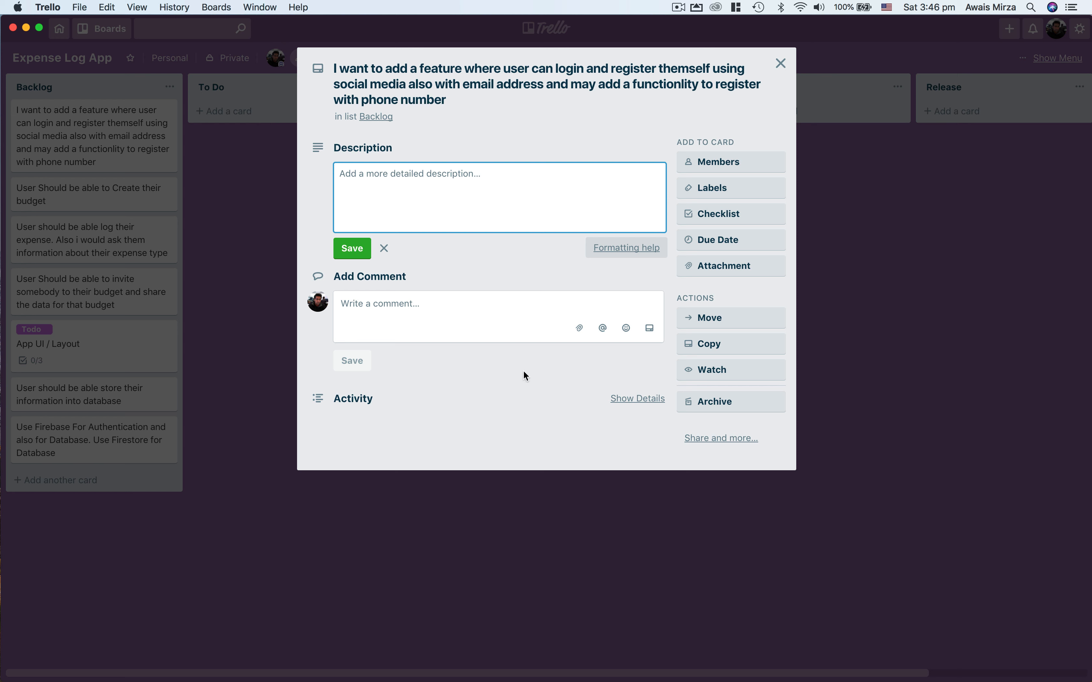
left_click(496, 420)
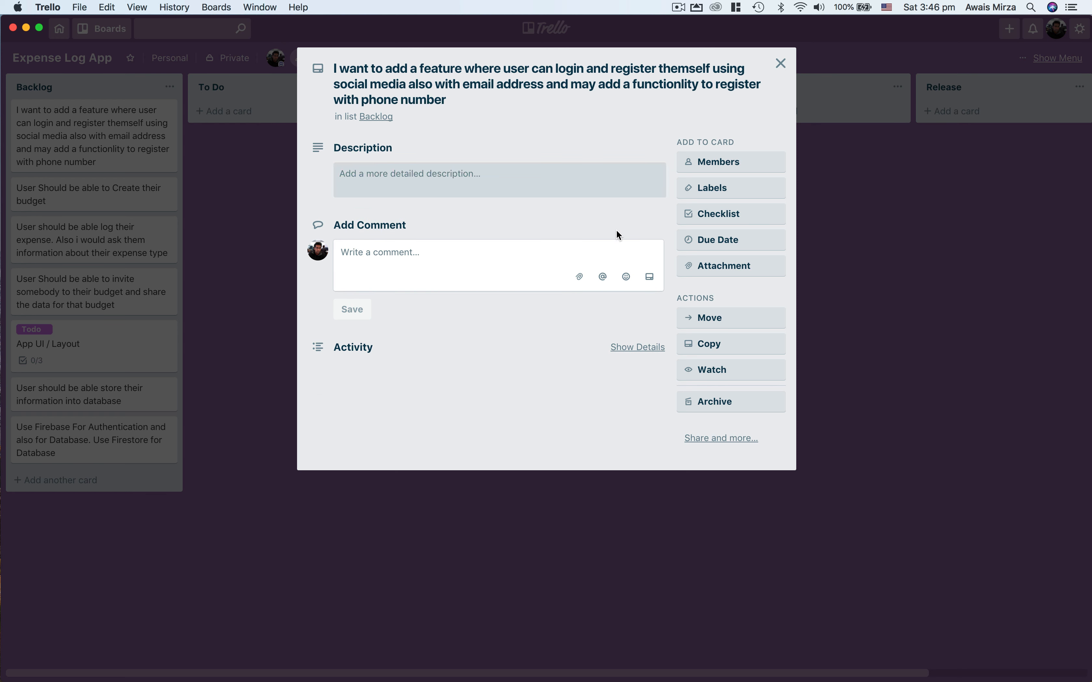
left_click(750, 275)
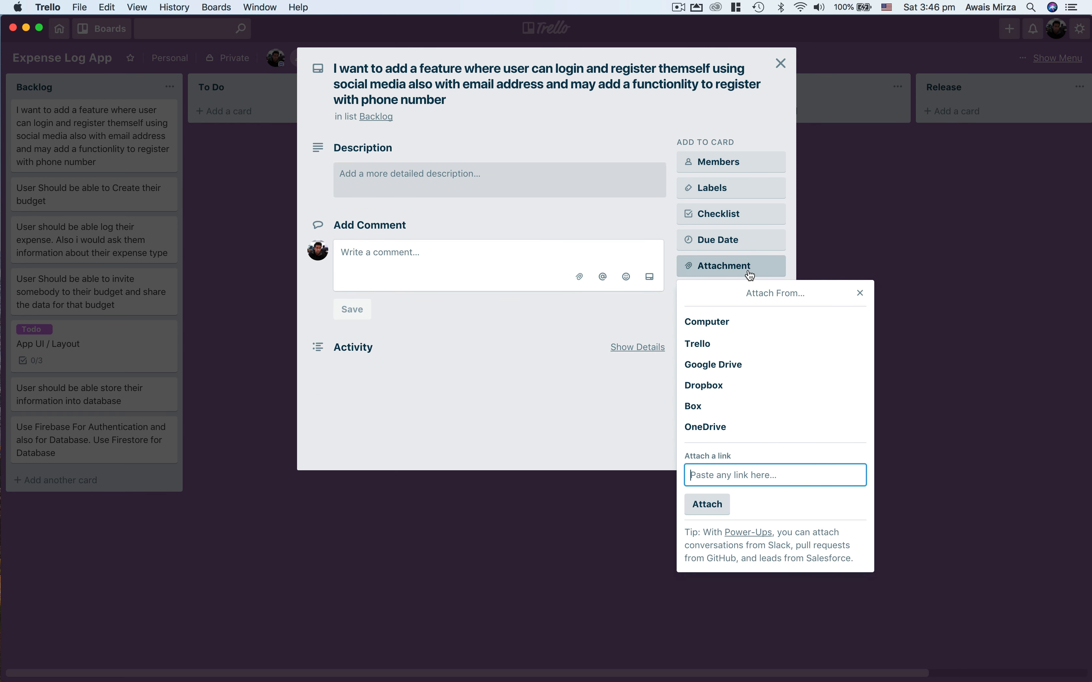
left_click(448, 644)
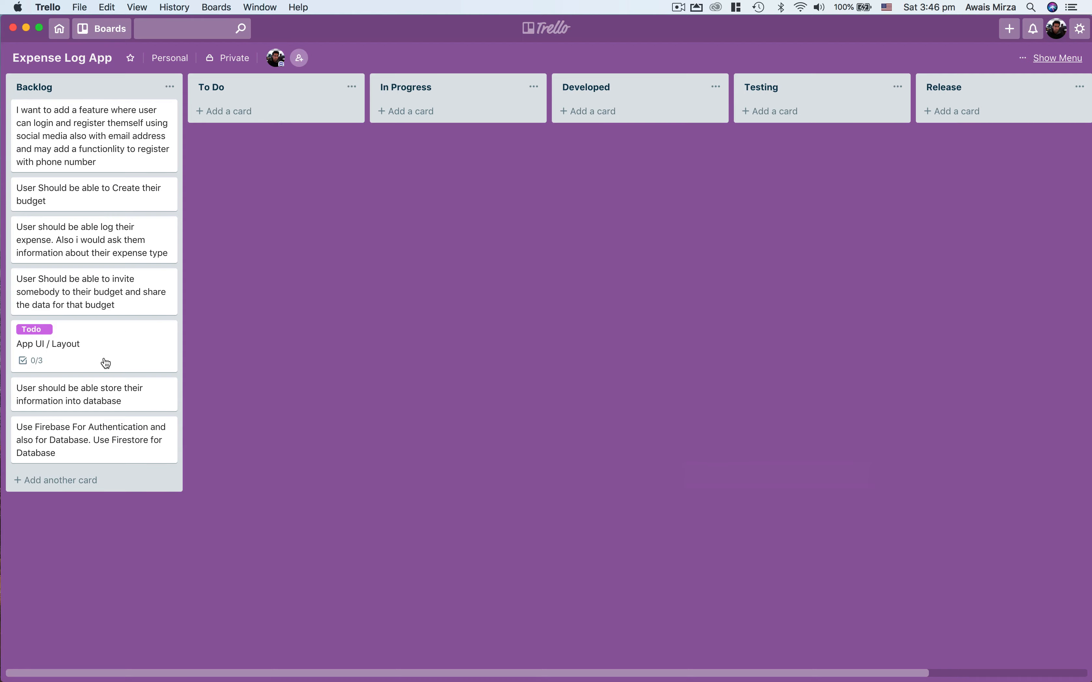
Step: Set the App UI / Layout card's due date to 30/11/2018 at 12:00
left_click(67, 344)
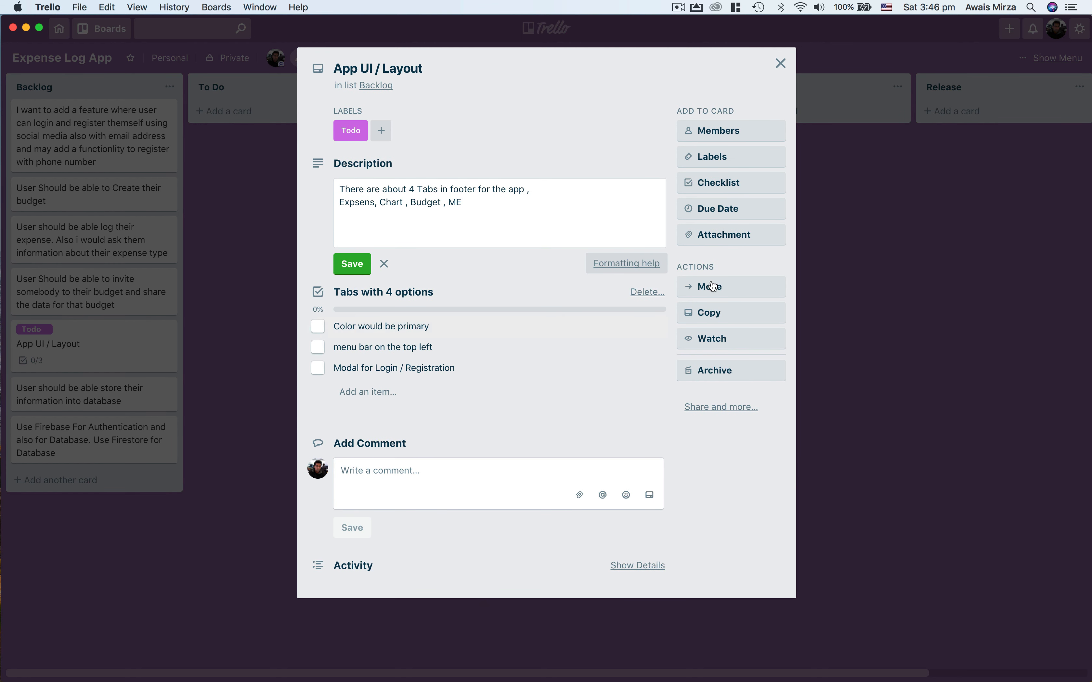
left_click(741, 217)
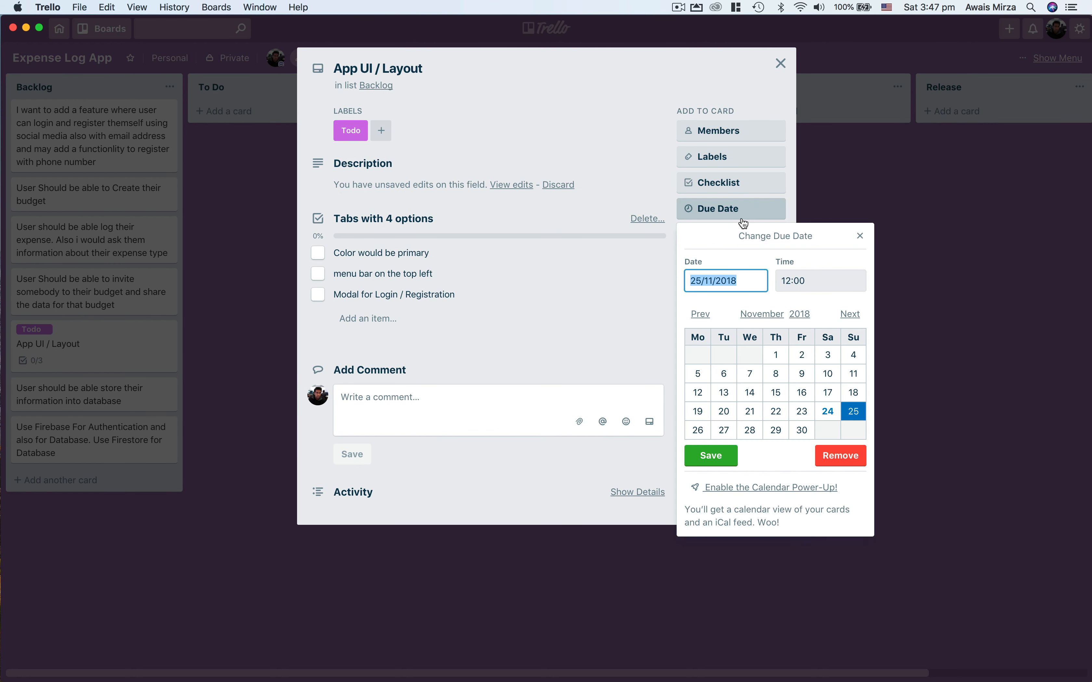
left_click(757, 296)
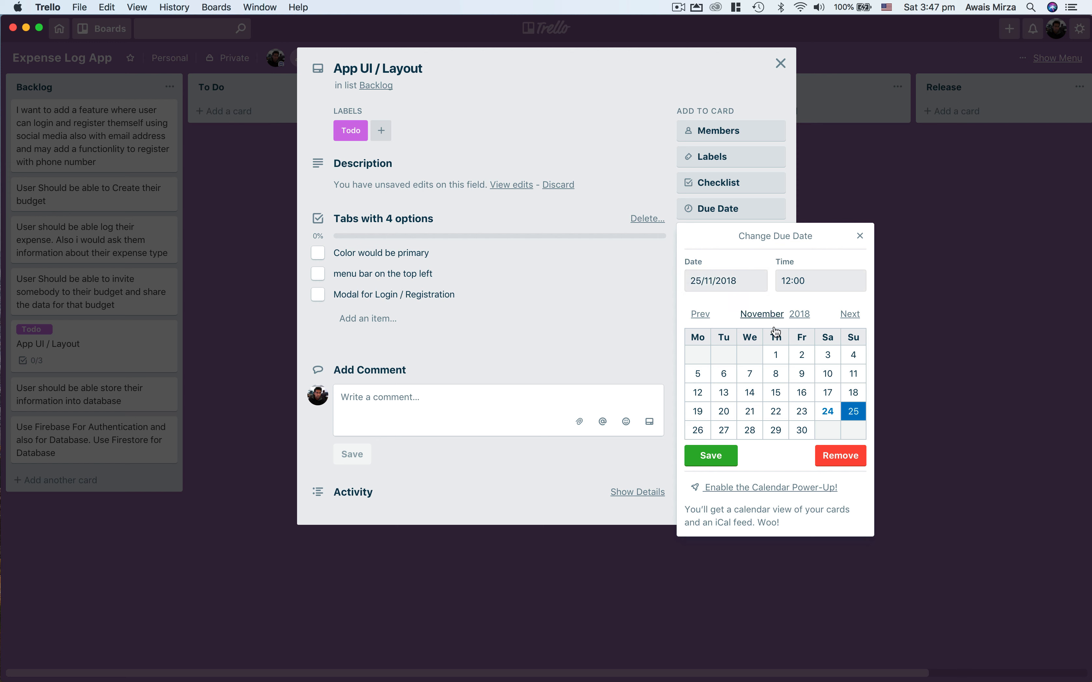
left_click(804, 436)
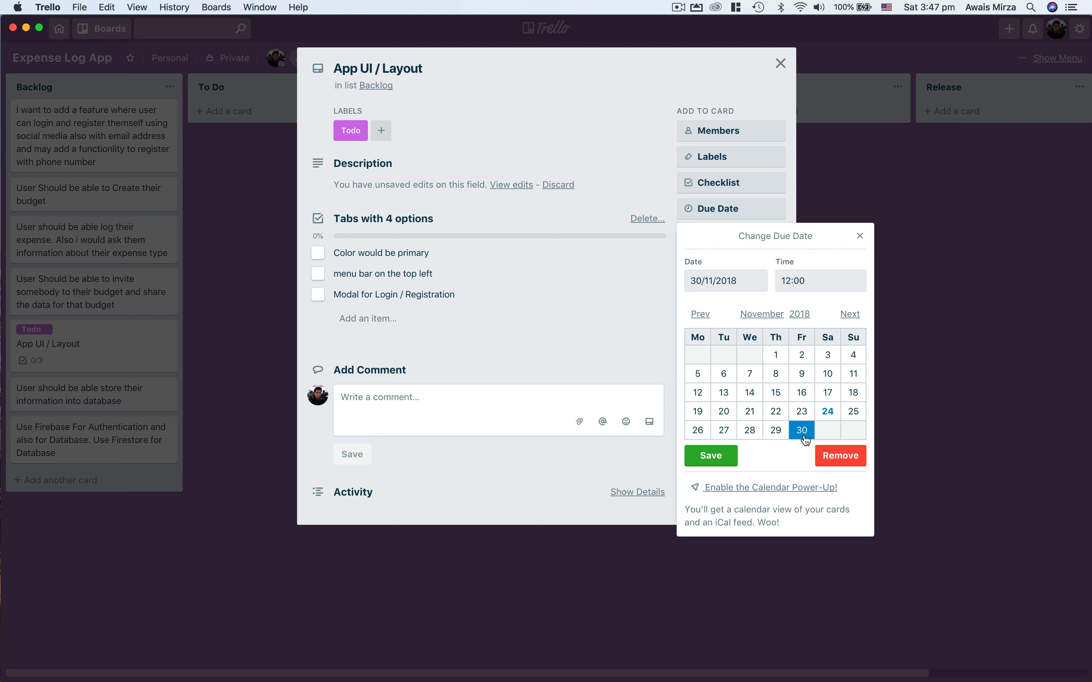
left_click(701, 463)
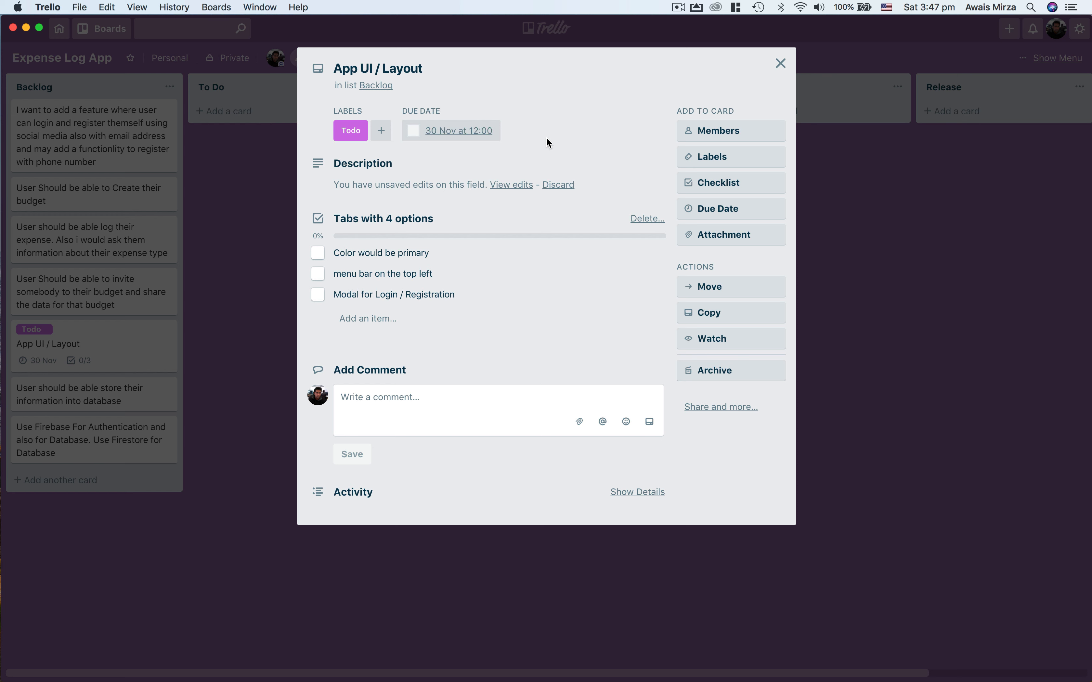
Step: Switch to Chrome and search images.google.com for "app ui" to find a picture for the card attachment
left_click(751, 236)
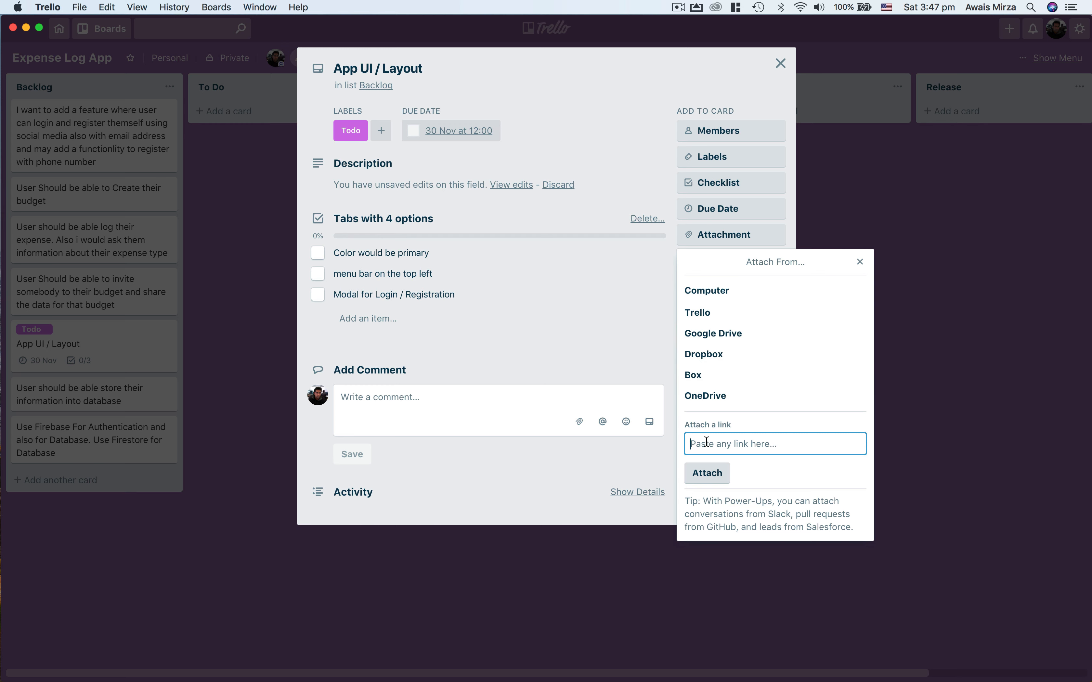
left_click(618, 347)
key("ctrl+Right")
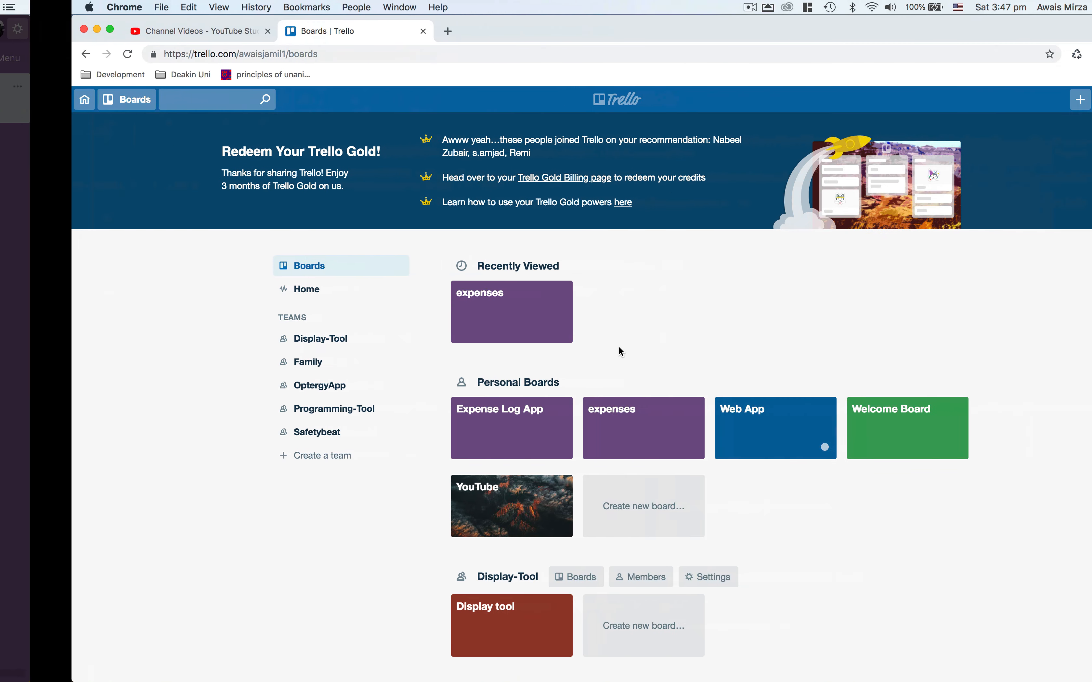
left_click(377, 30)
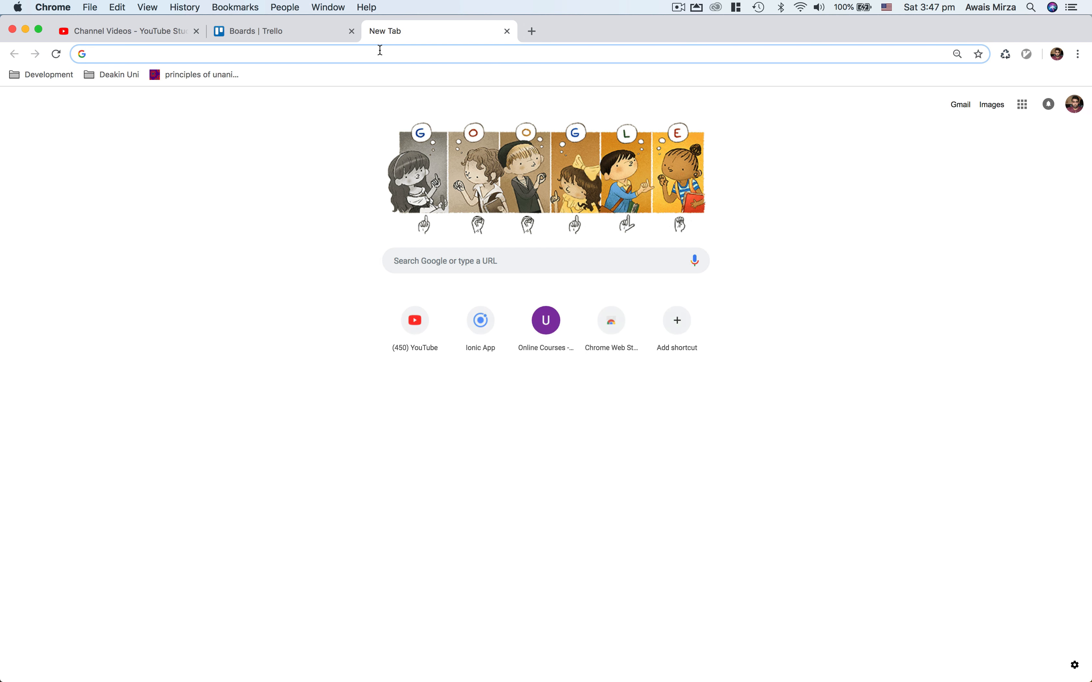
type("images.google.com")
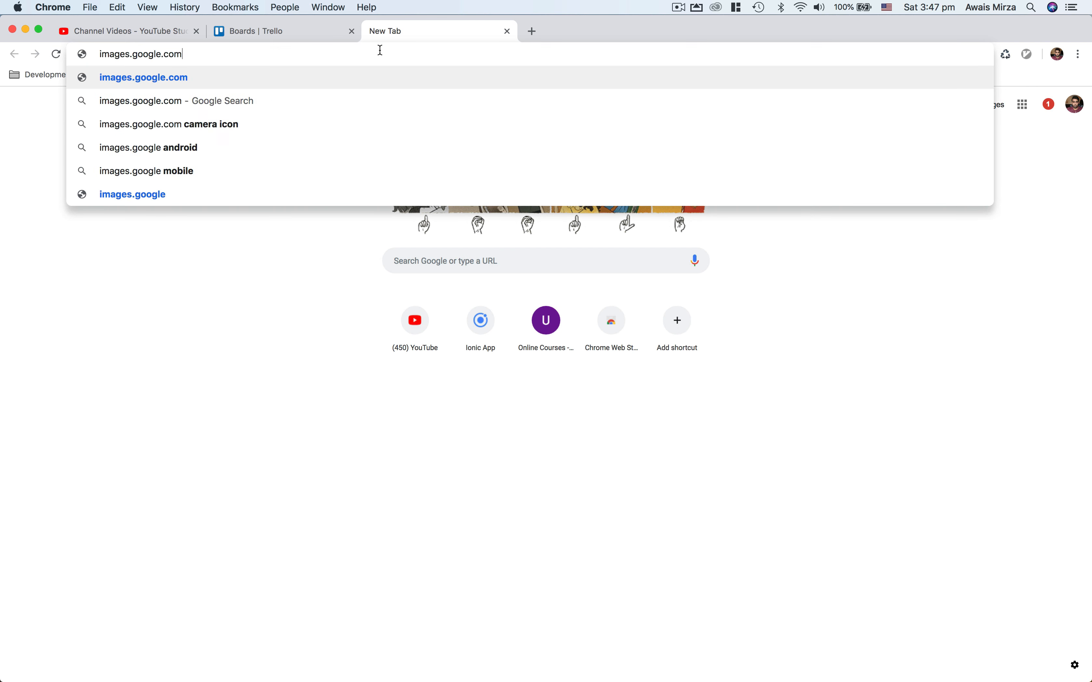
key("Return")
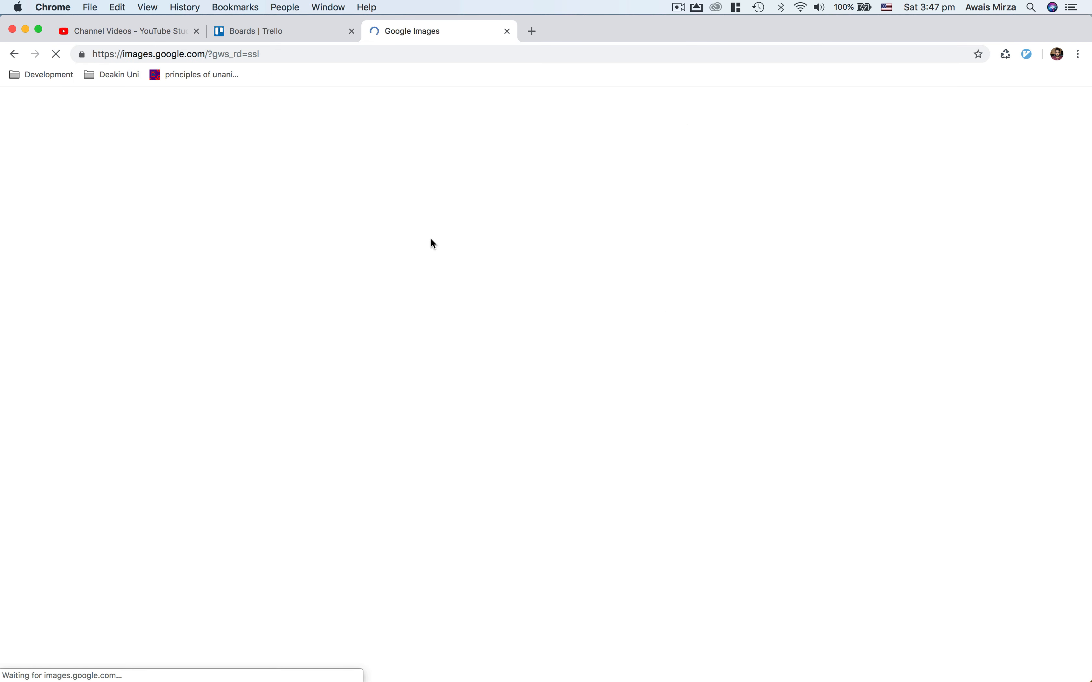
type("app ui")
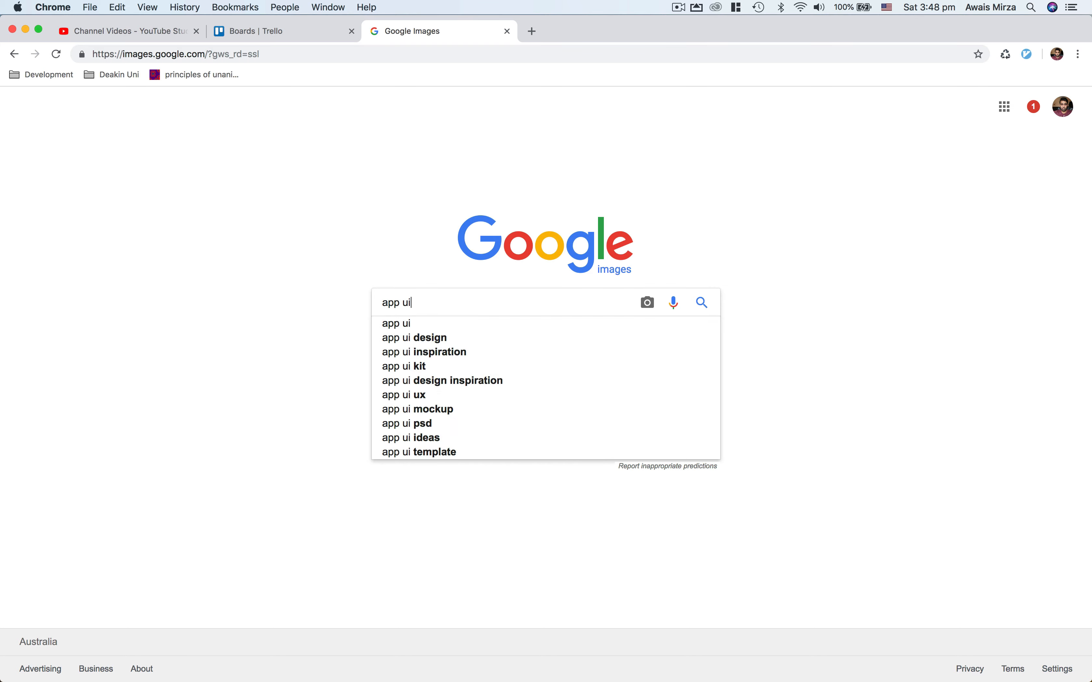
key("Return")
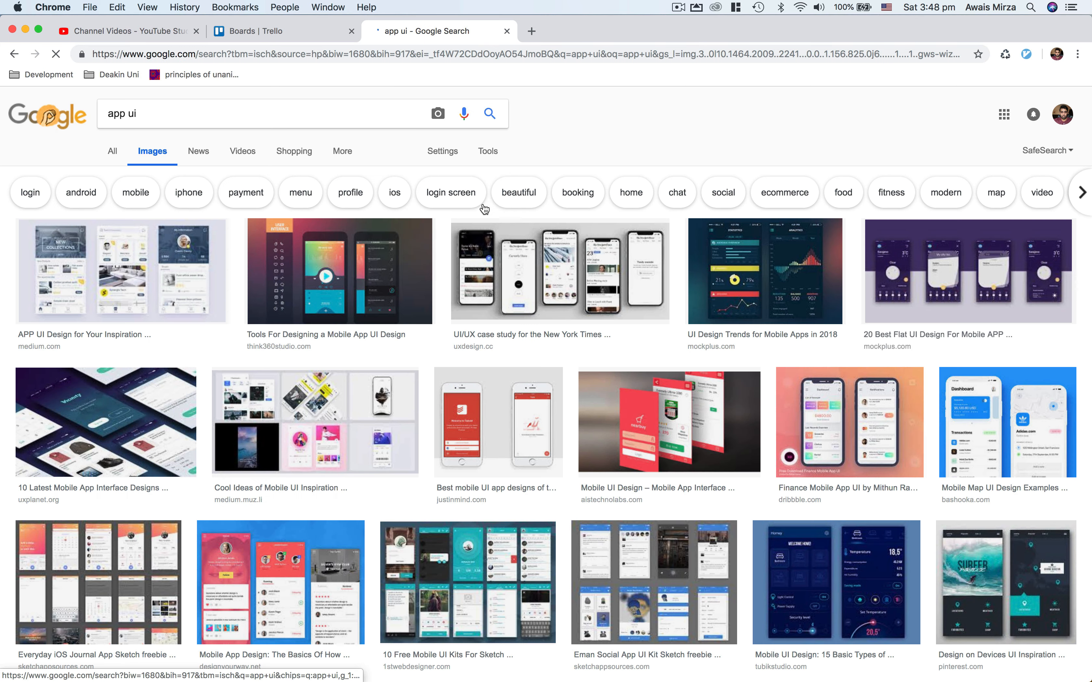
Step: Visit the source page of the New York Times app UI/UX case study image, copy the image address, and close the page
left_click(582, 293)
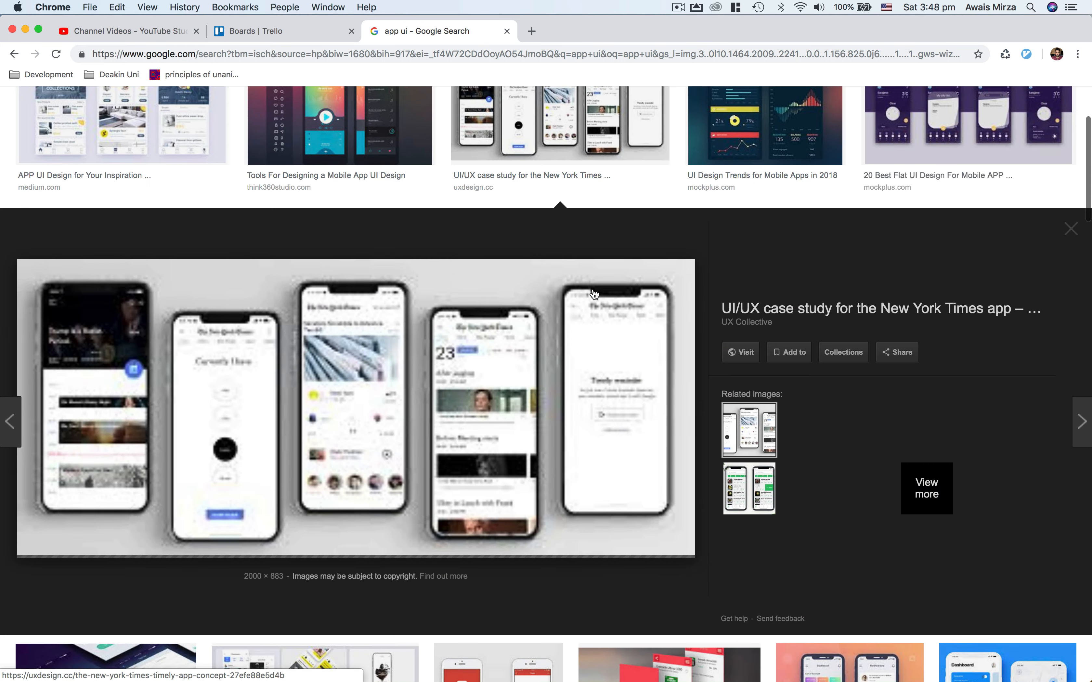
right_click(551, 407)
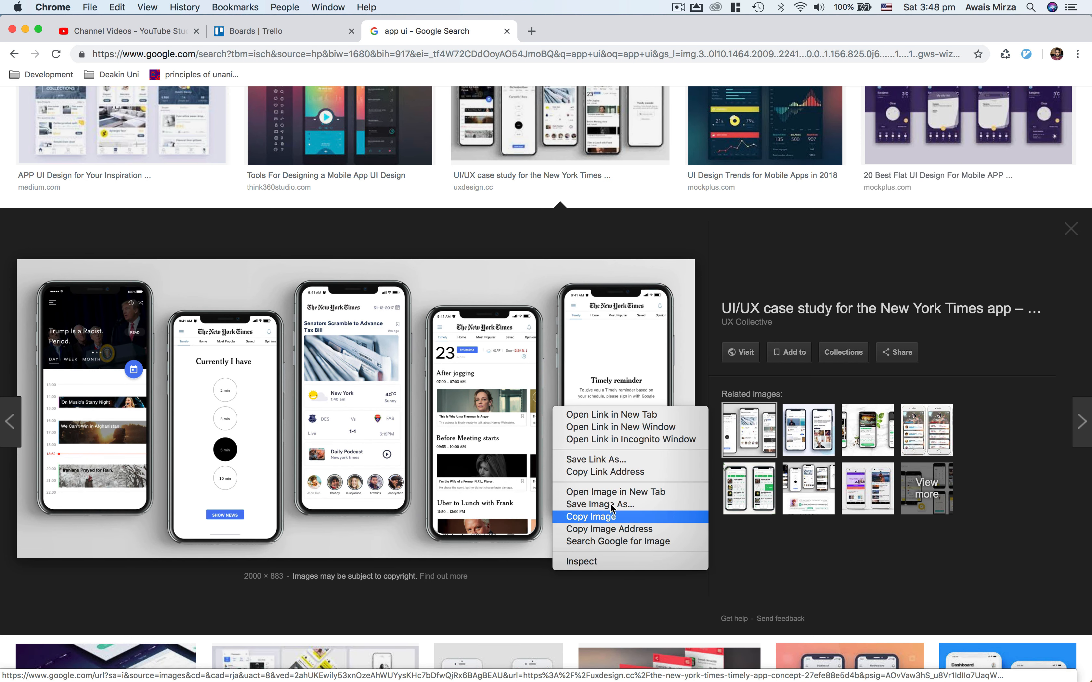
left_click(566, 363)
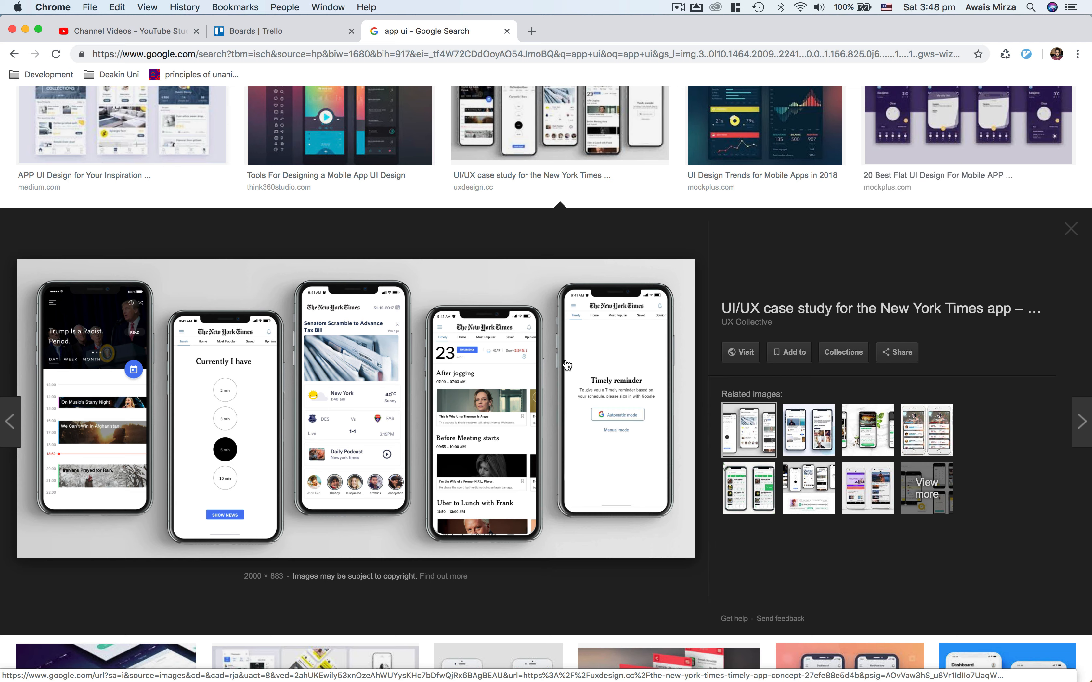
left_click(742, 358)
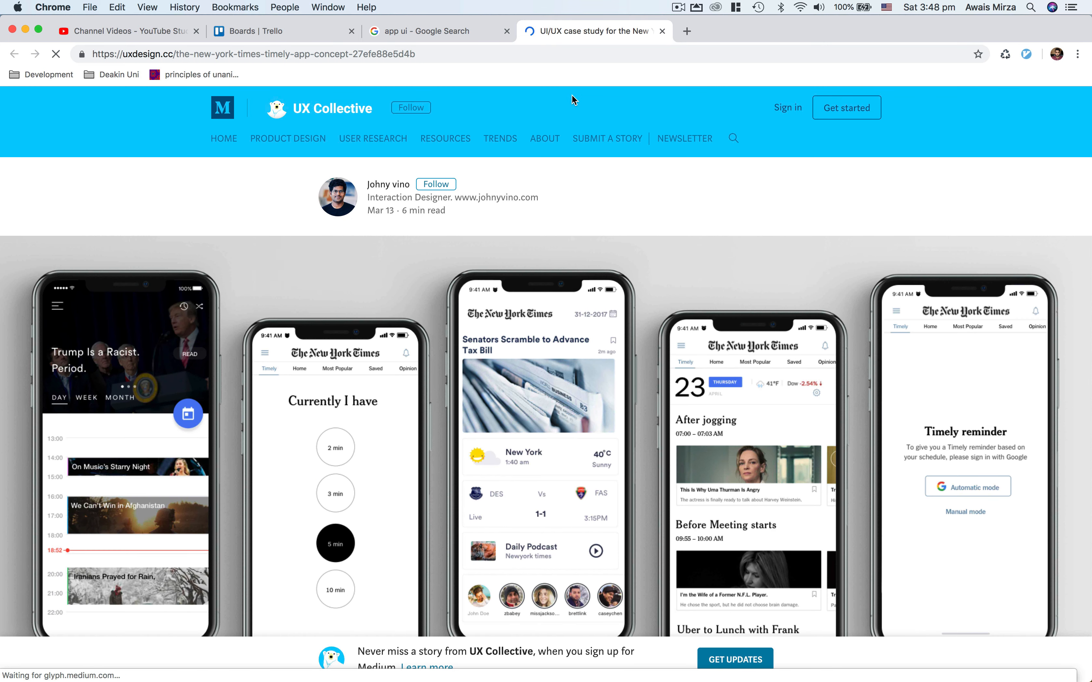
right_click(446, 369)
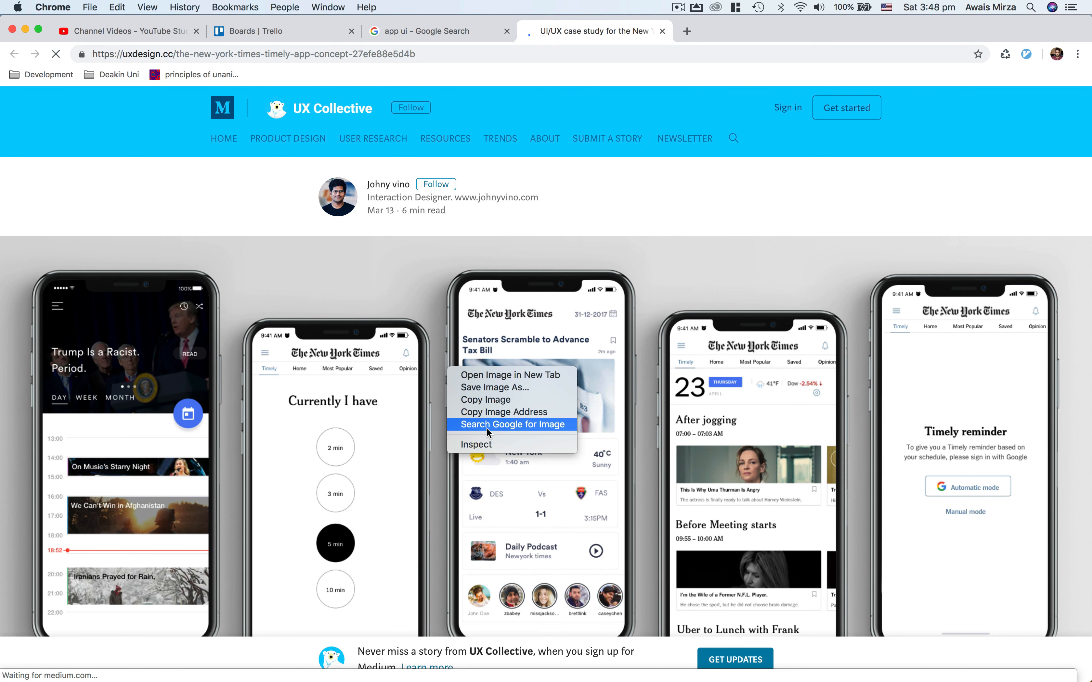
left_click(495, 412)
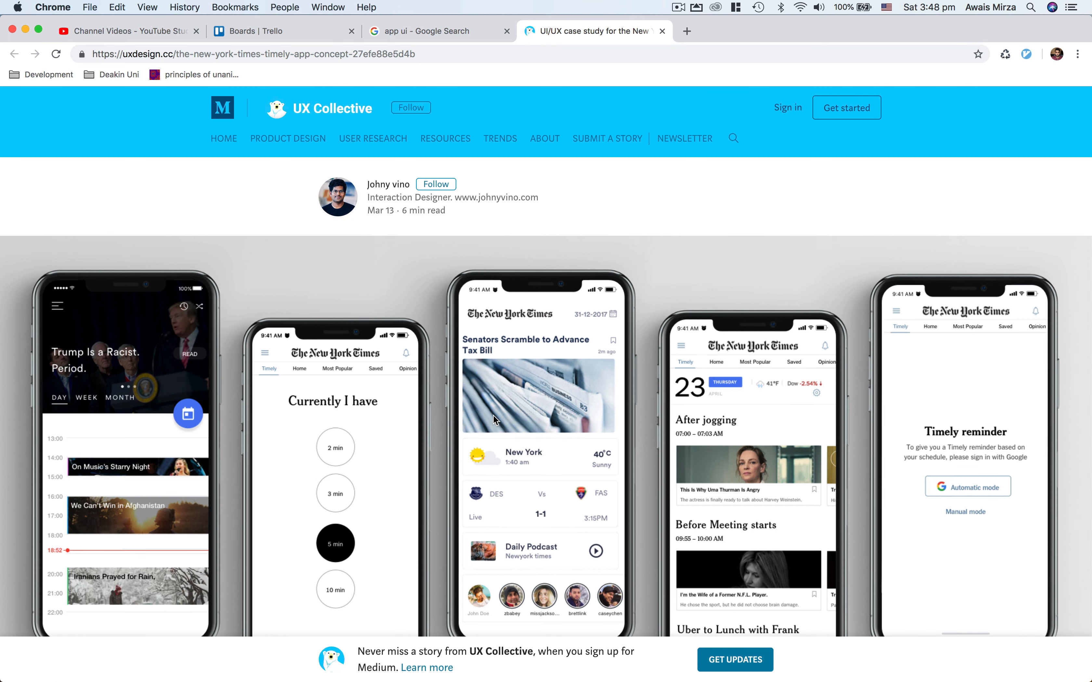
left_click(662, 31)
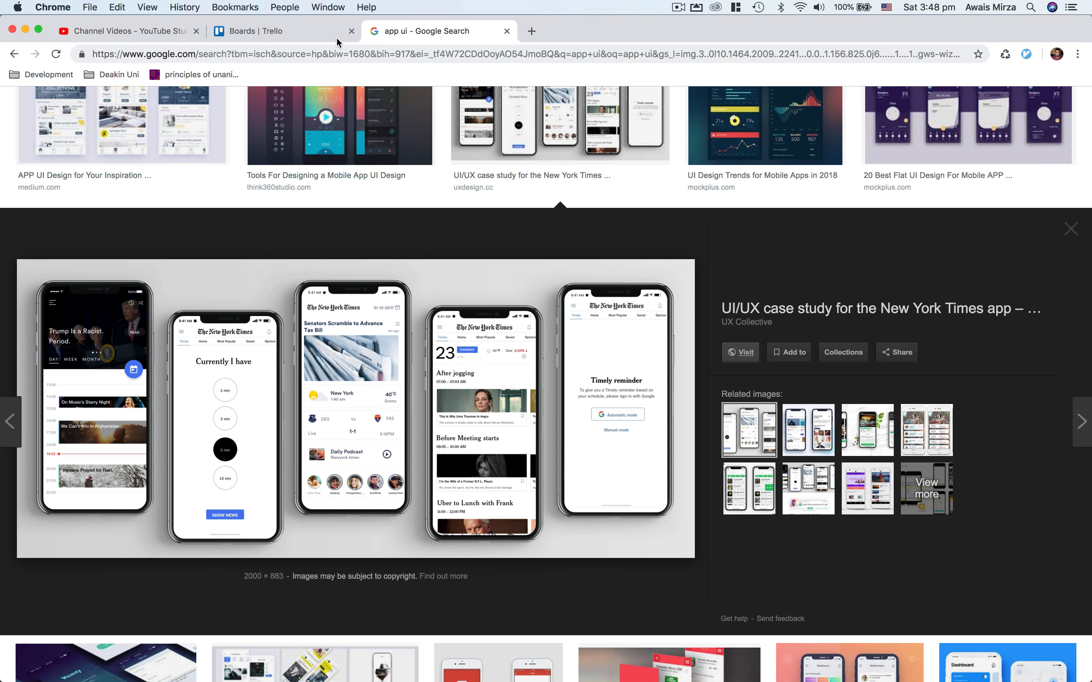
Step: Switch back to the Trello app, attach the copied image address to the App UI / Layout card, and delete that attachment
left_click(289, 33)
key("ctrl+Left")
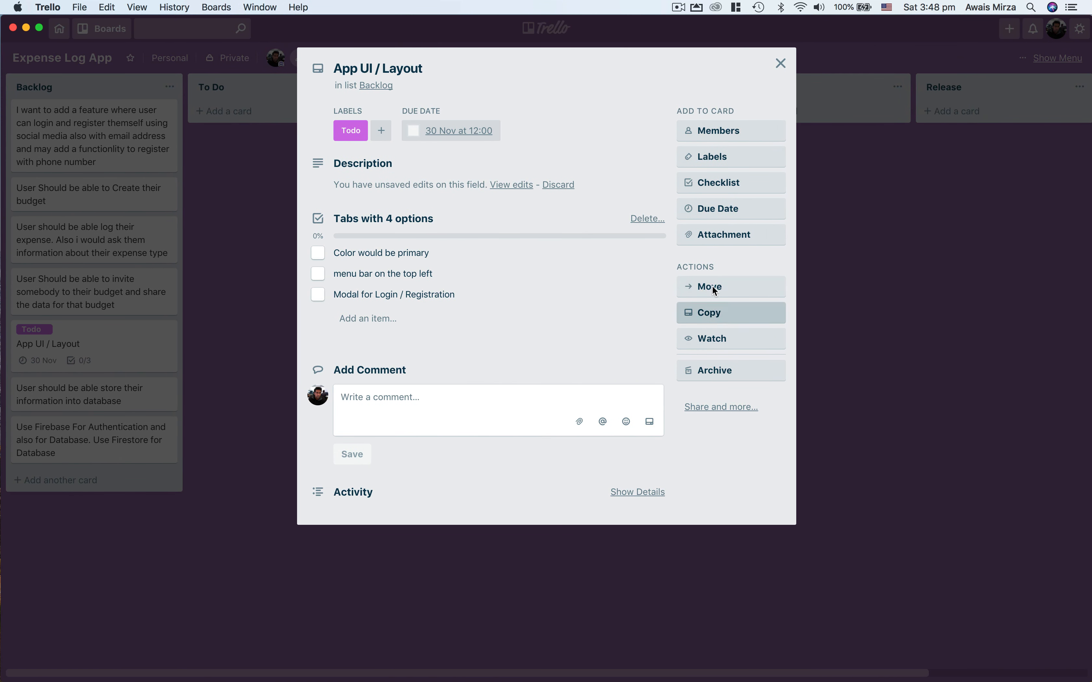
left_click(724, 234)
key("super+v")
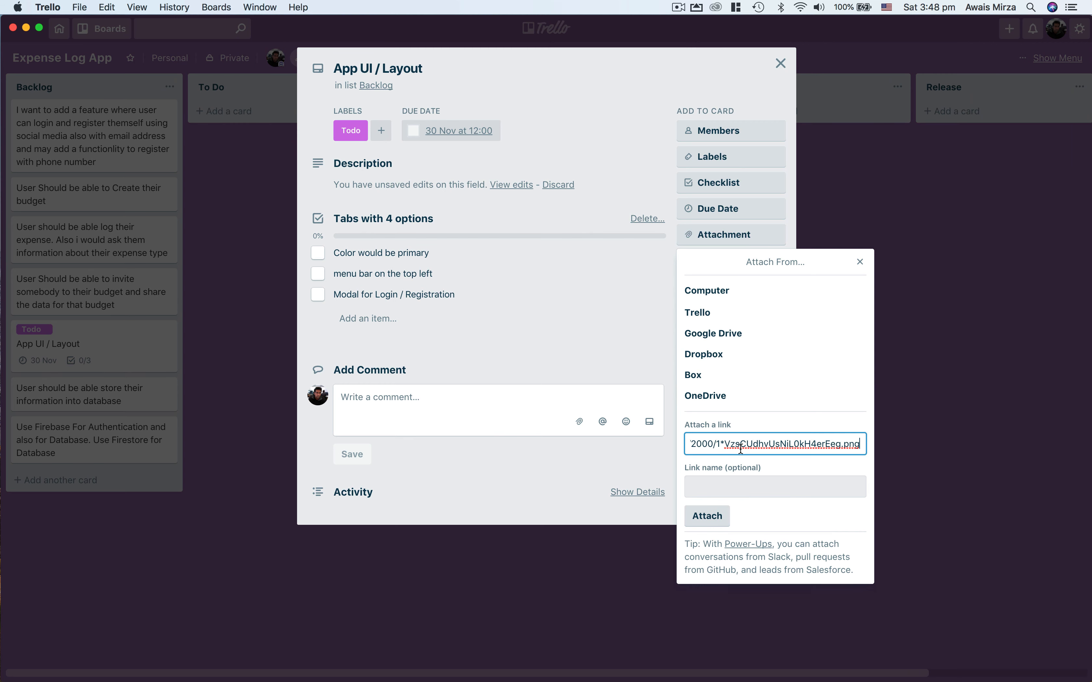
left_click(707, 516)
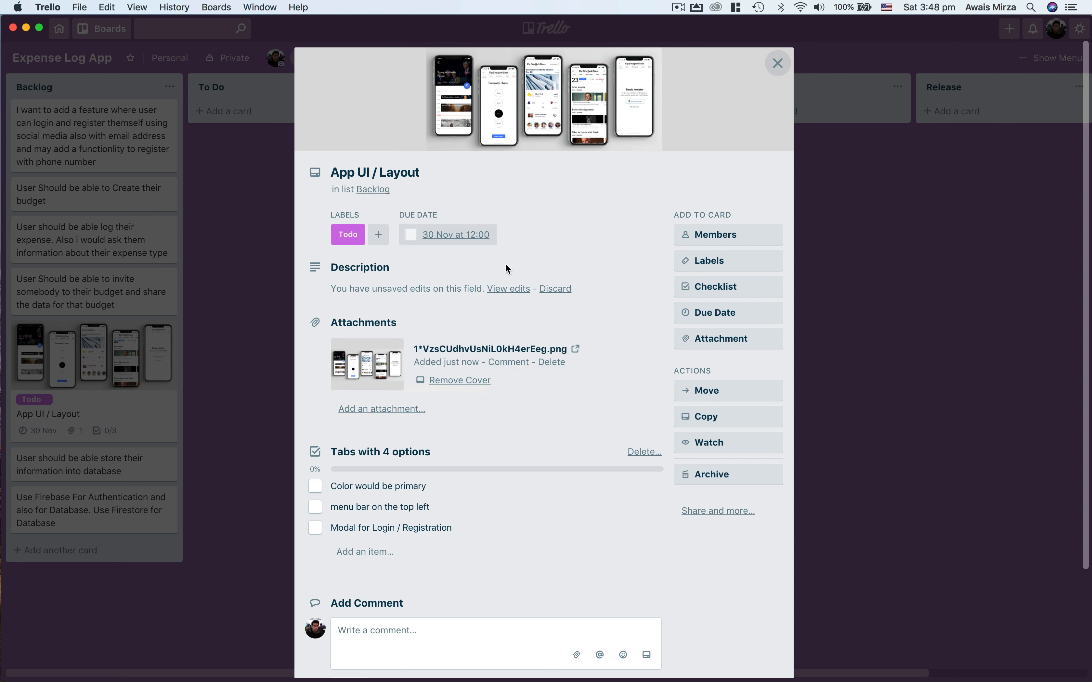
left_click(552, 362)
left_click(577, 450)
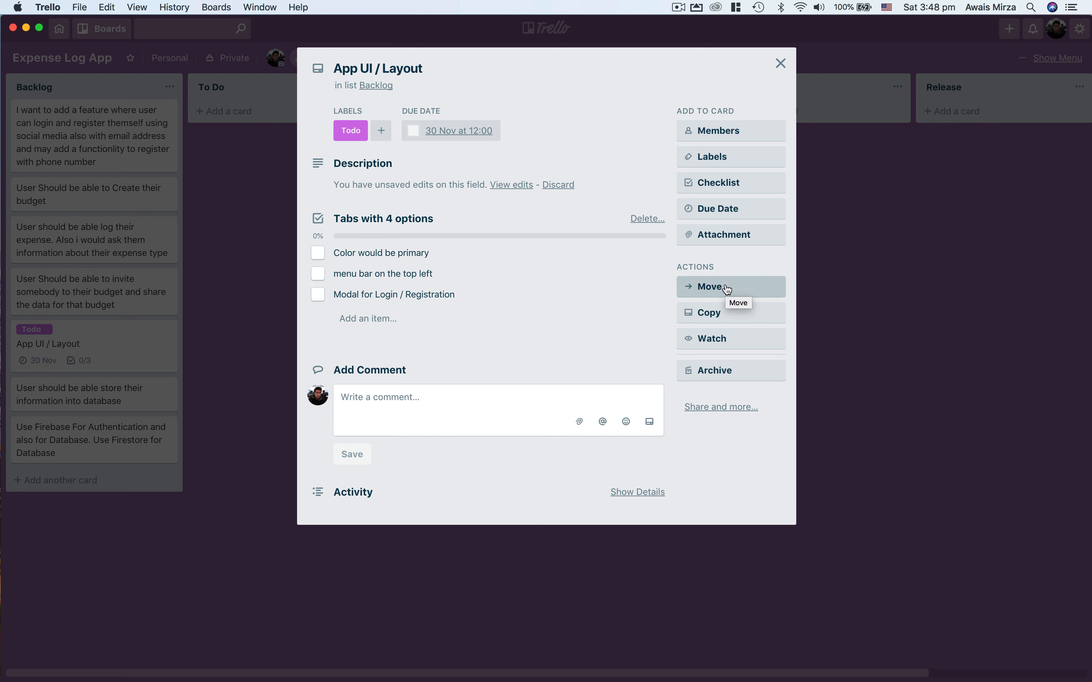
Step: Watch the App UI / Layout card, post the comment "I am going to work on this task ..." and close the card
left_click(728, 347)
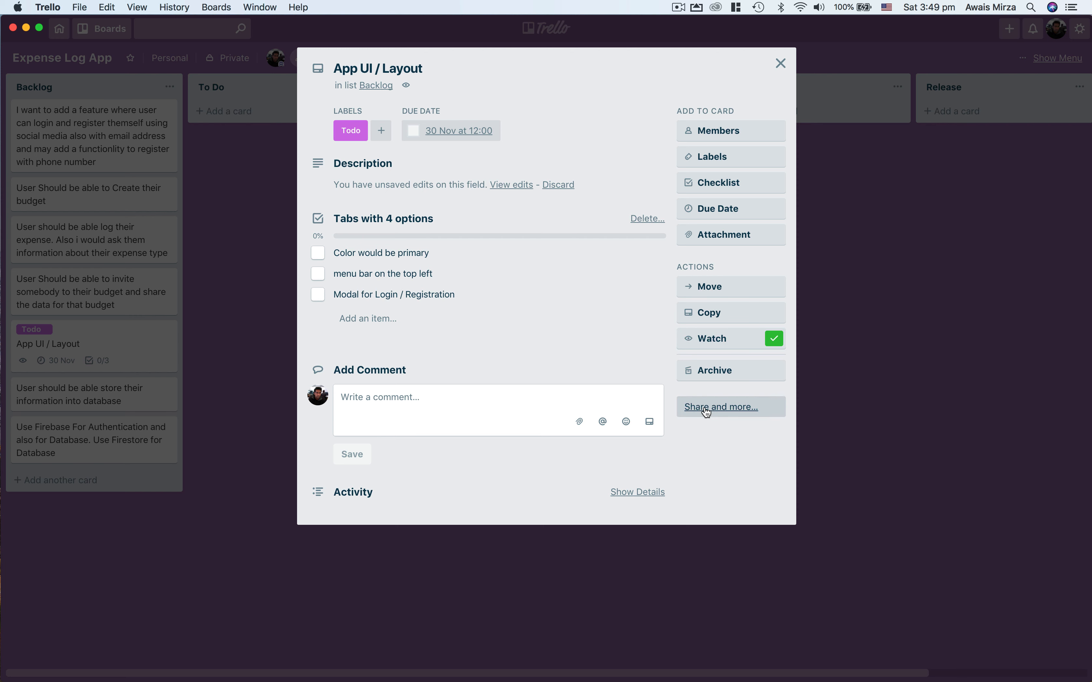
left_click(547, 421)
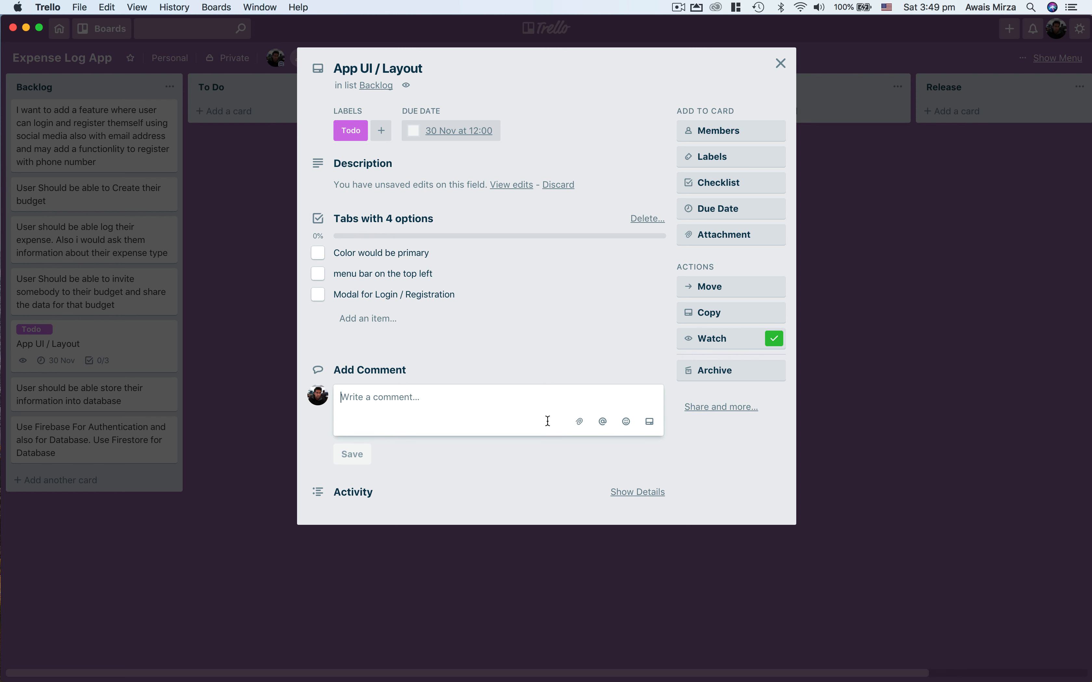
type("I am going to s")
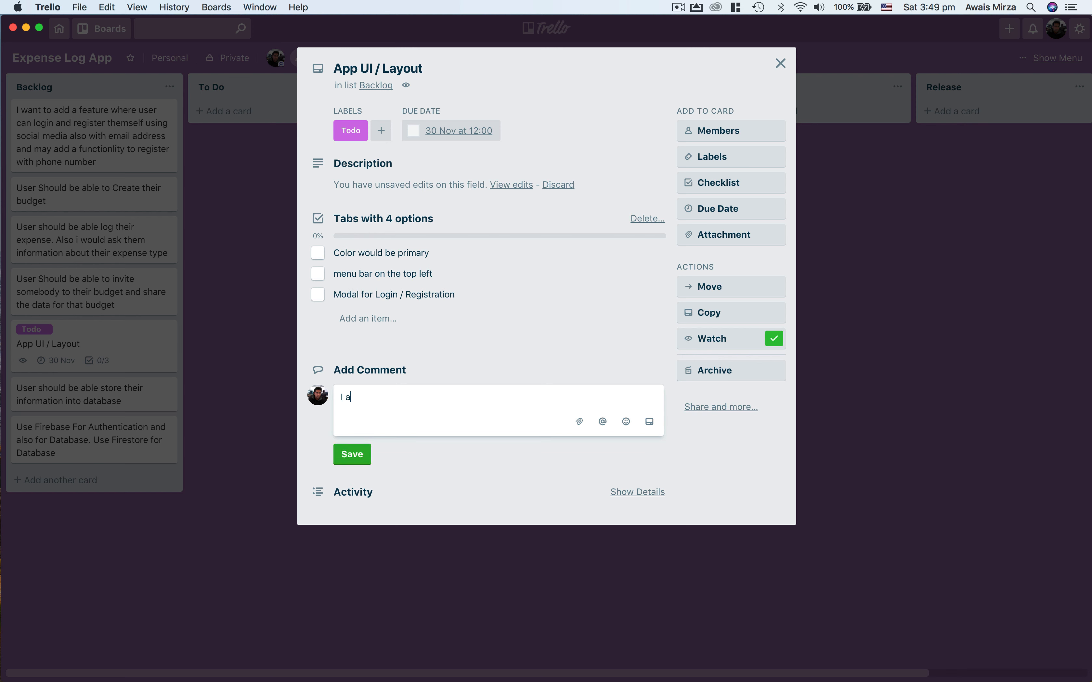
key("BackSpace")
type("wor")
key("BackSpace")
key("BackSpace")
type("ork on this task ...")
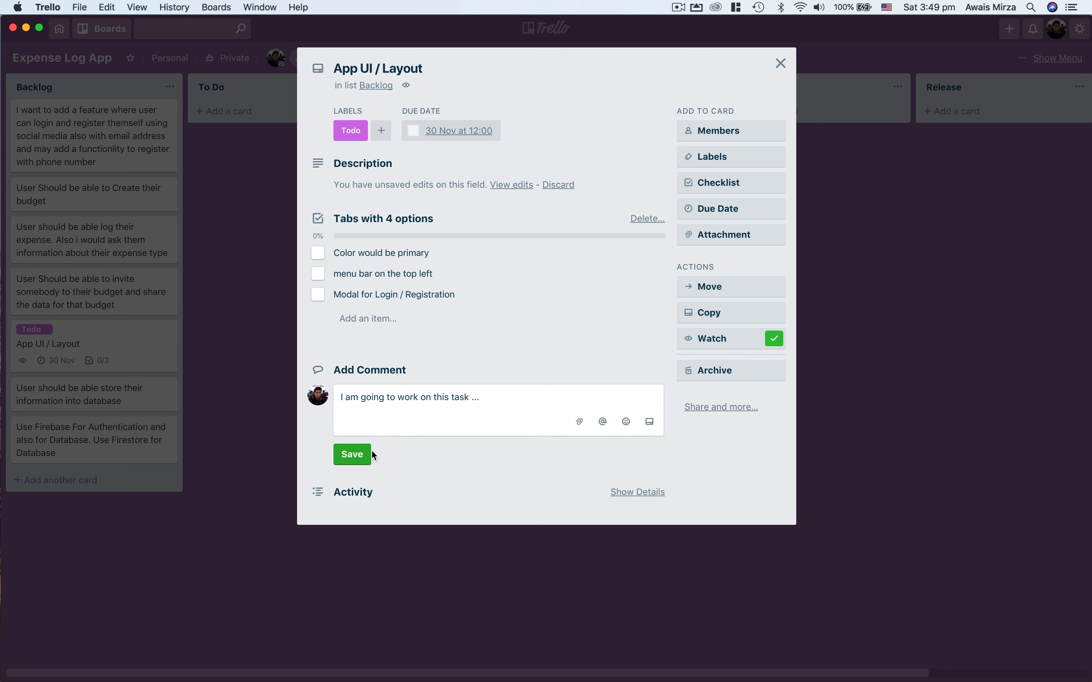
left_click(355, 453)
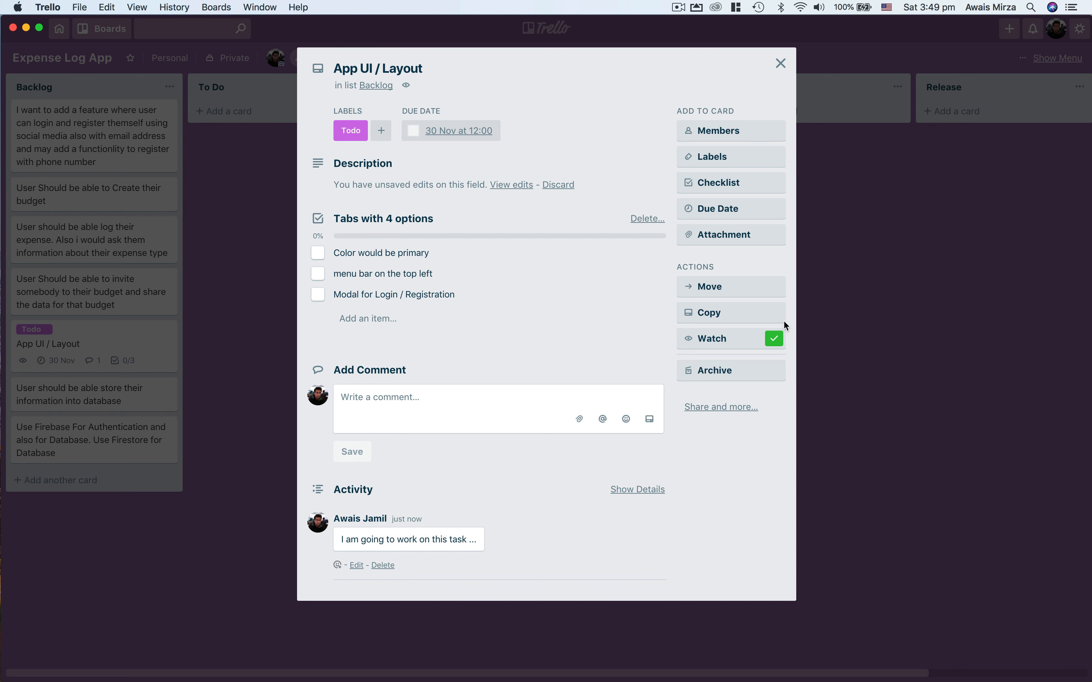
left_click(881, 389)
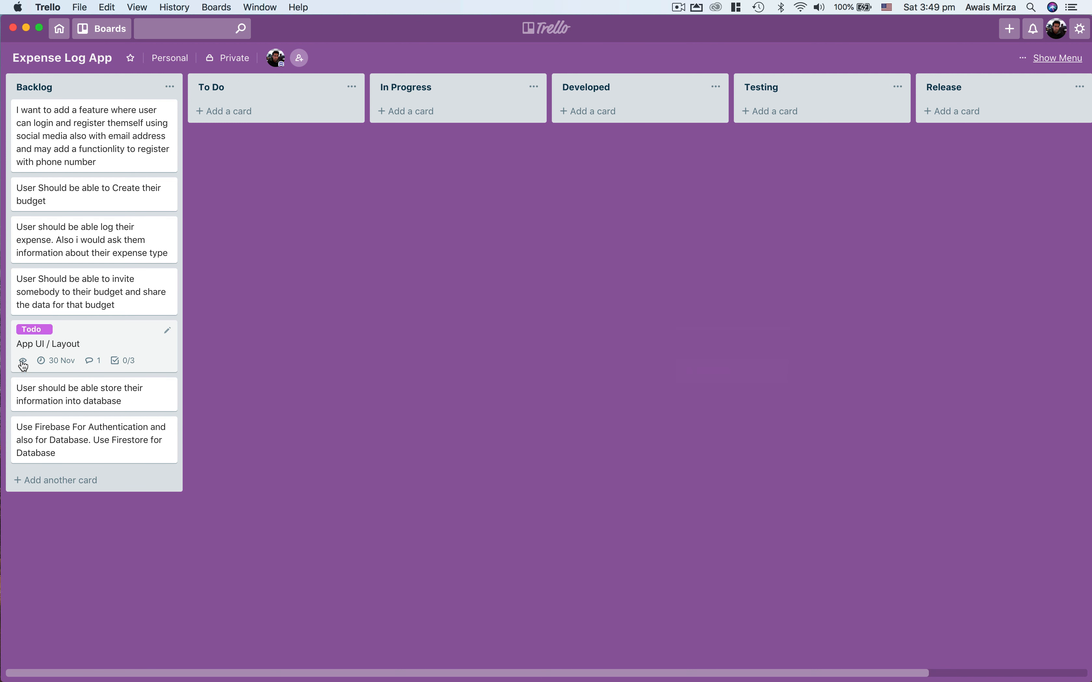
Step: Move the App UI / Layout card from the Backlog list to the To Do list
left_click(139, 339)
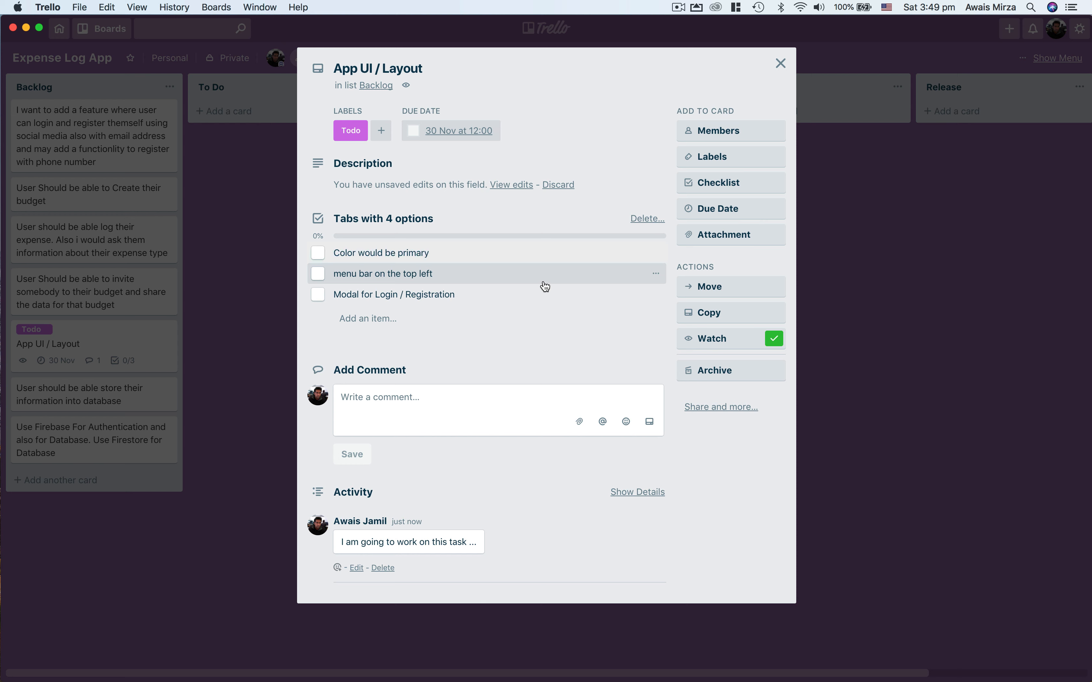
left_click(828, 215)
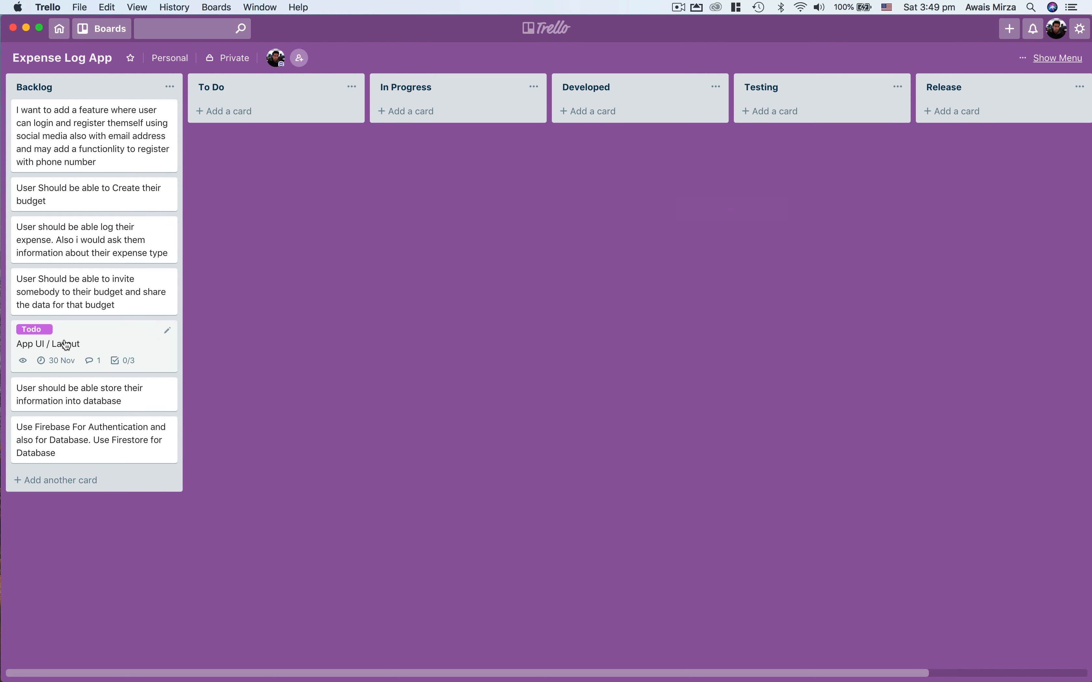
left_click_drag(66, 345, 272, 181)
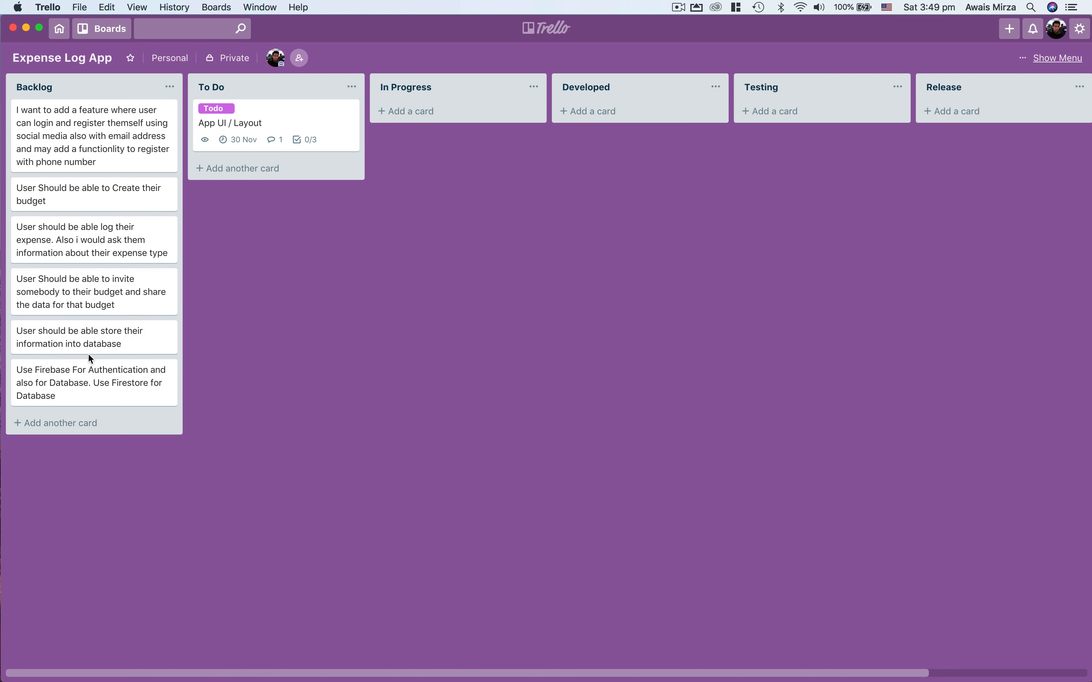
Step: Draft the description "Use Google Firebase Firestore for database" in the Backlog card about storing user information in the database
left_click(96, 341)
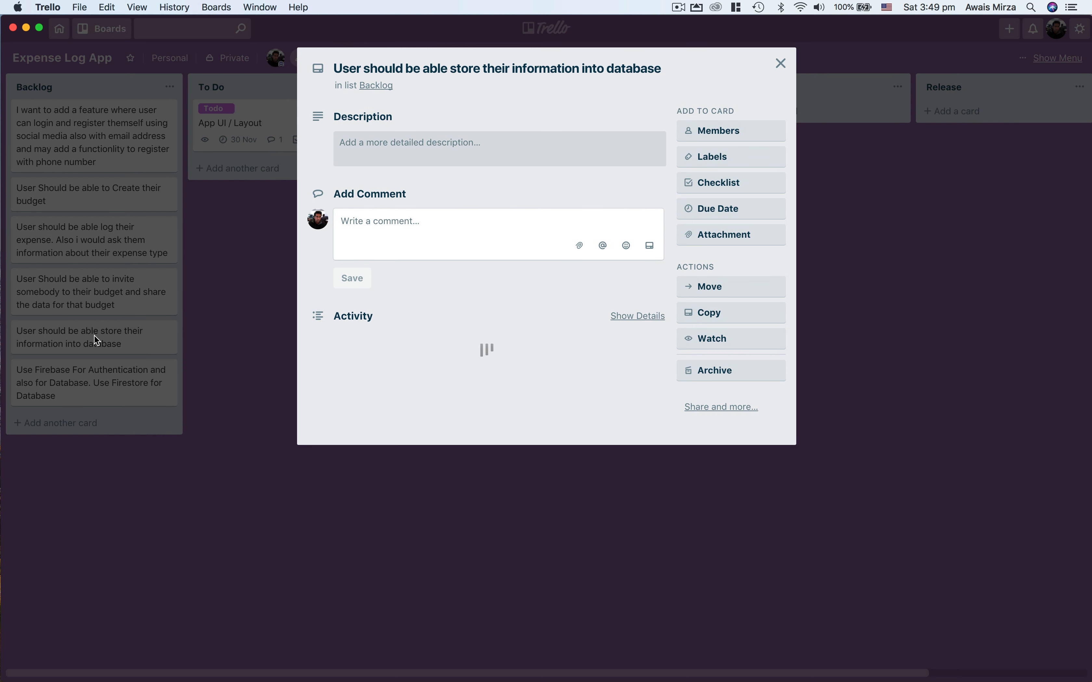
left_click(462, 143)
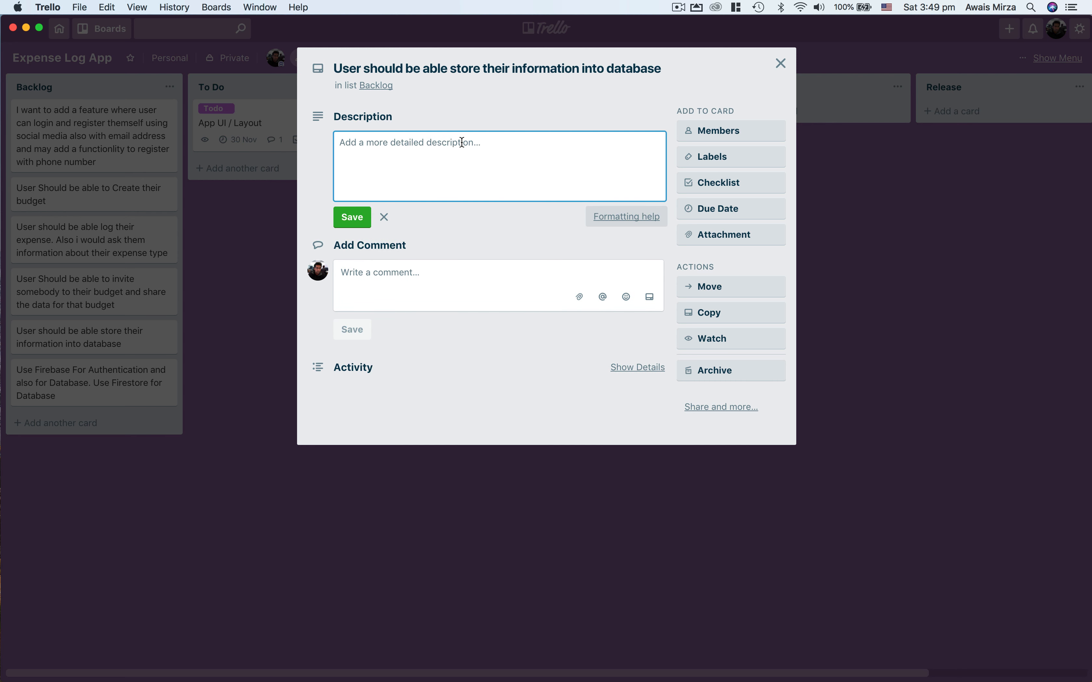
type("U")
key("BackSpace")
type("Use")
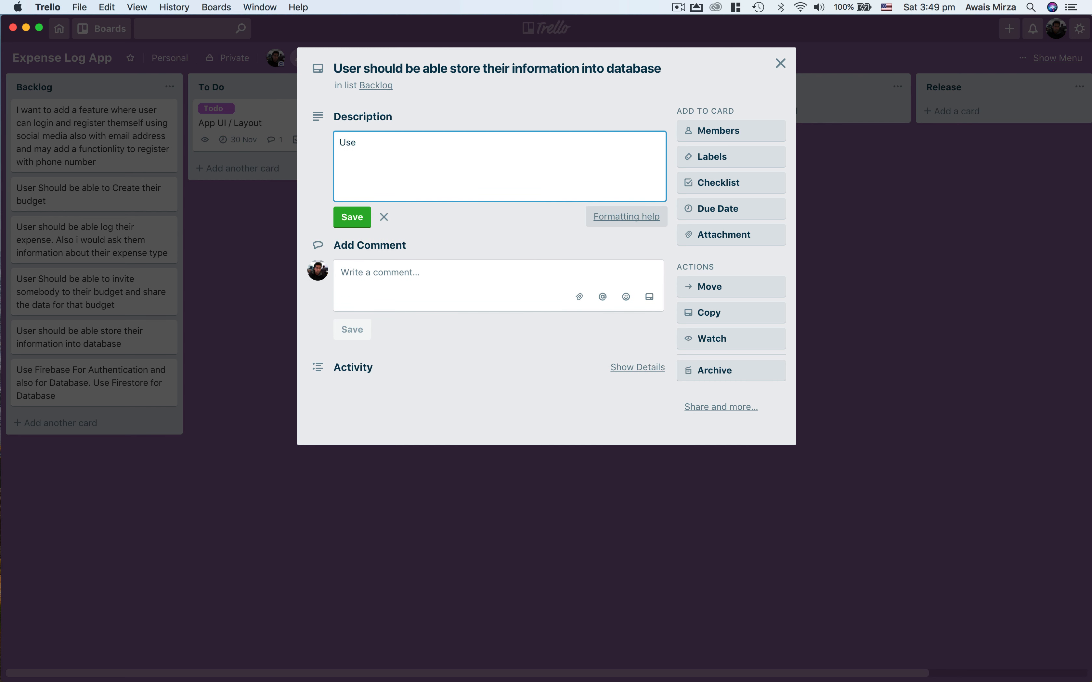
type(" Google Firebase Firestore f")
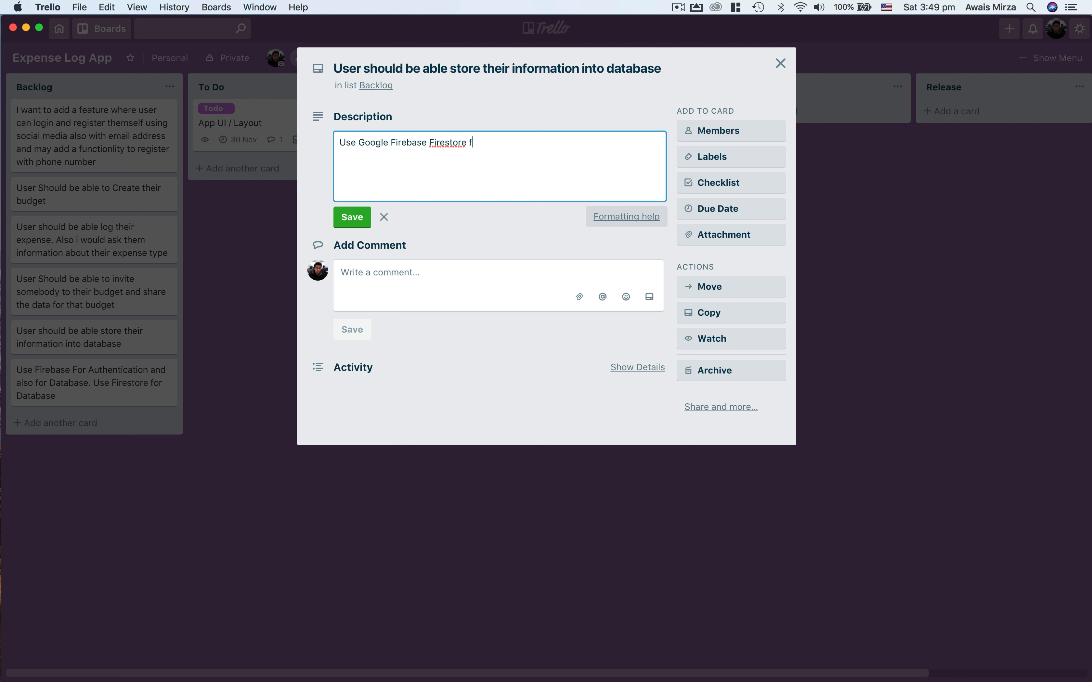
type("or database")
left_click(457, 207)
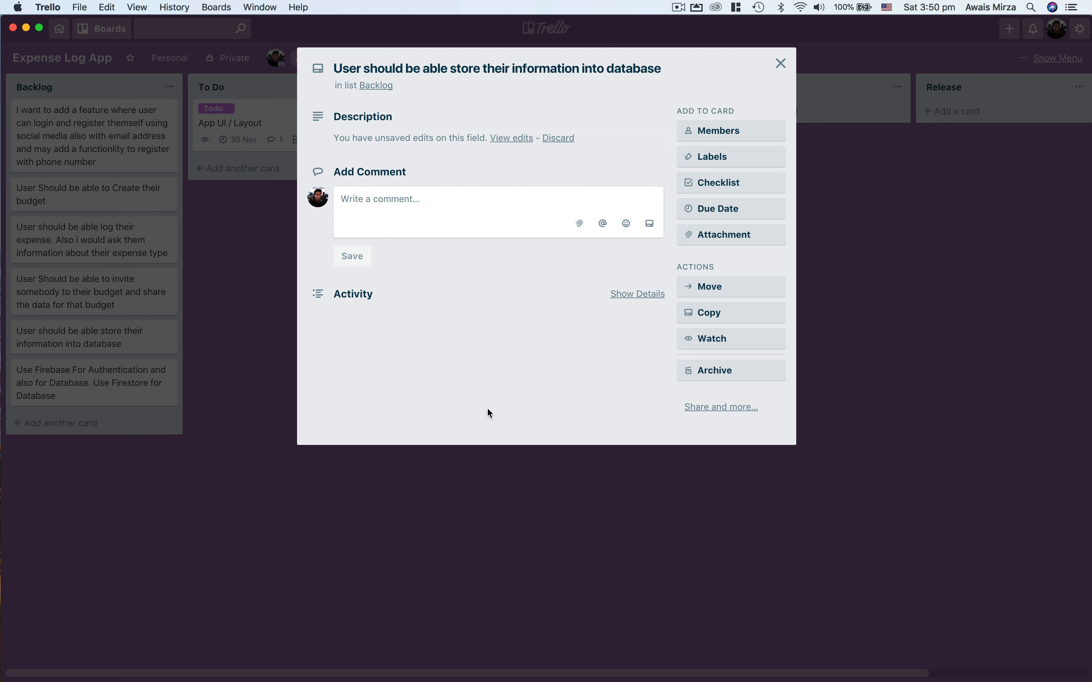
Step: Name the orange label "Database", keeping its orange color
left_click(721, 156)
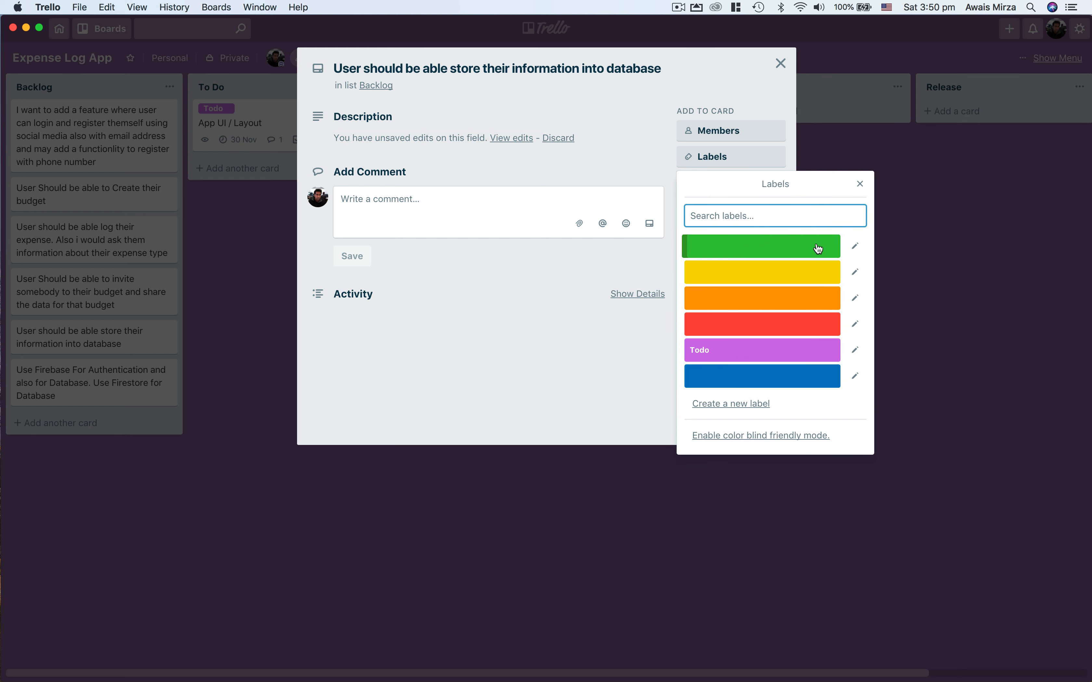
left_click(855, 298)
type("Database")
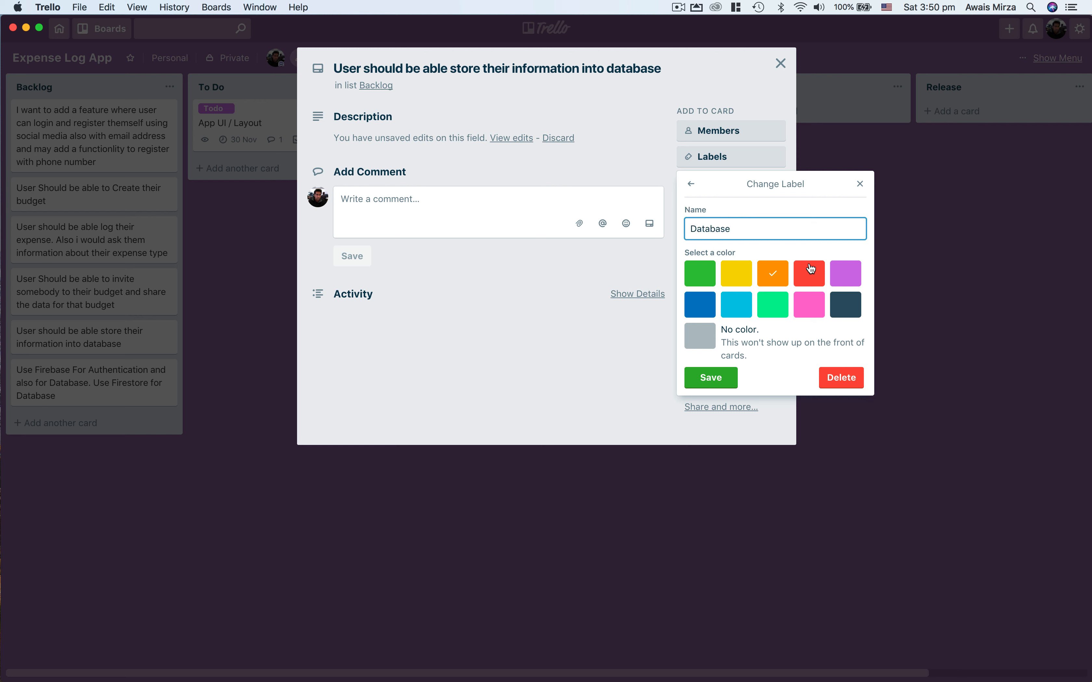
left_click(785, 282)
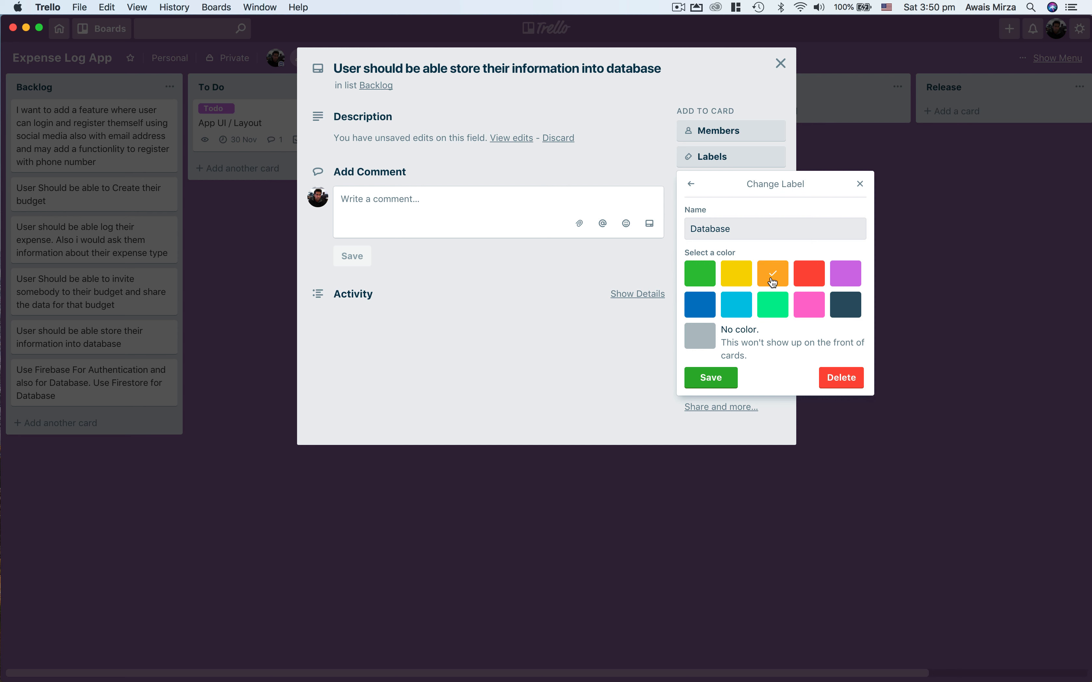
left_click(713, 381)
left_click(581, 334)
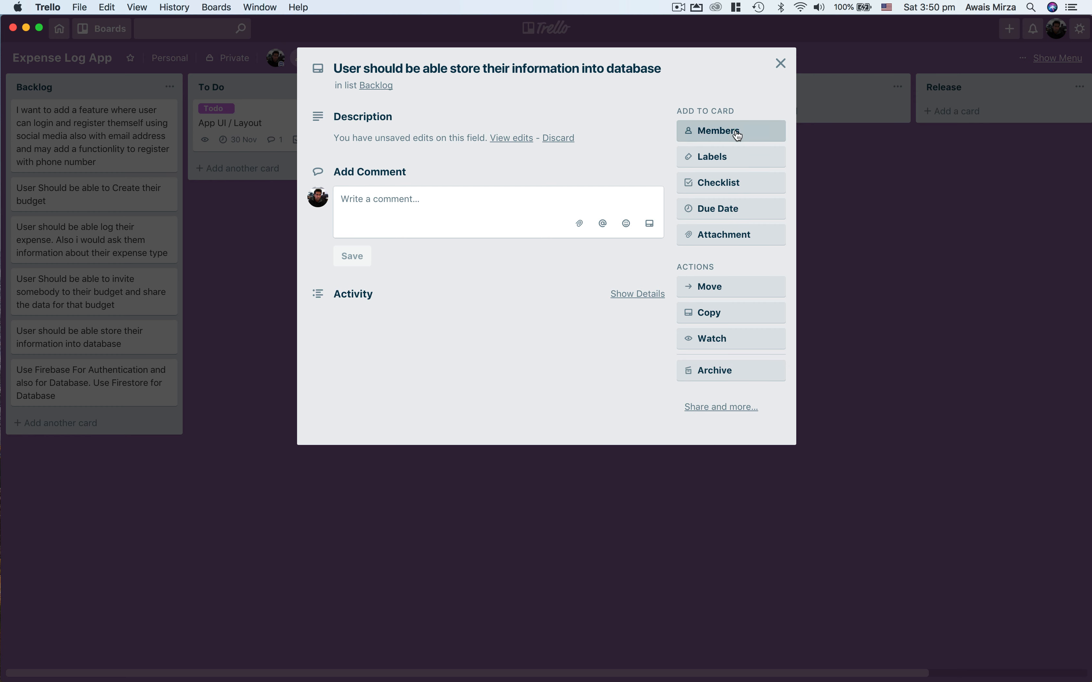
Step: Apply the Database label to the information storage card and move the card from Backlog to To Do
left_click(736, 156)
left_click(722, 298)
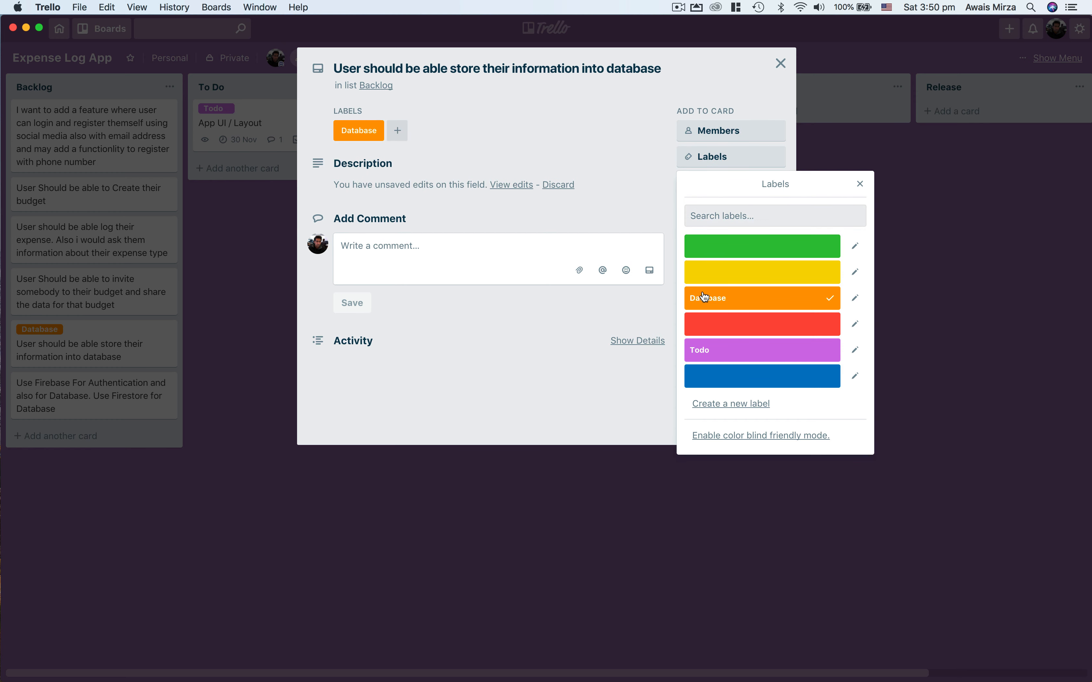
left_click(601, 338)
left_click(859, 339)
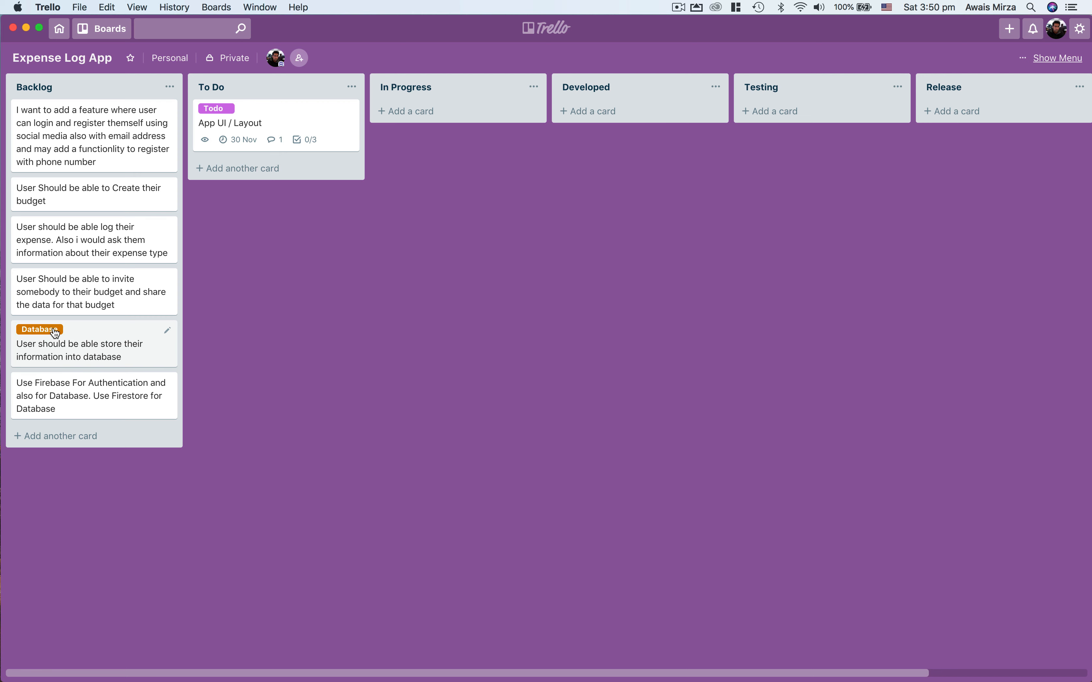
left_click_drag(52, 331, 234, 191)
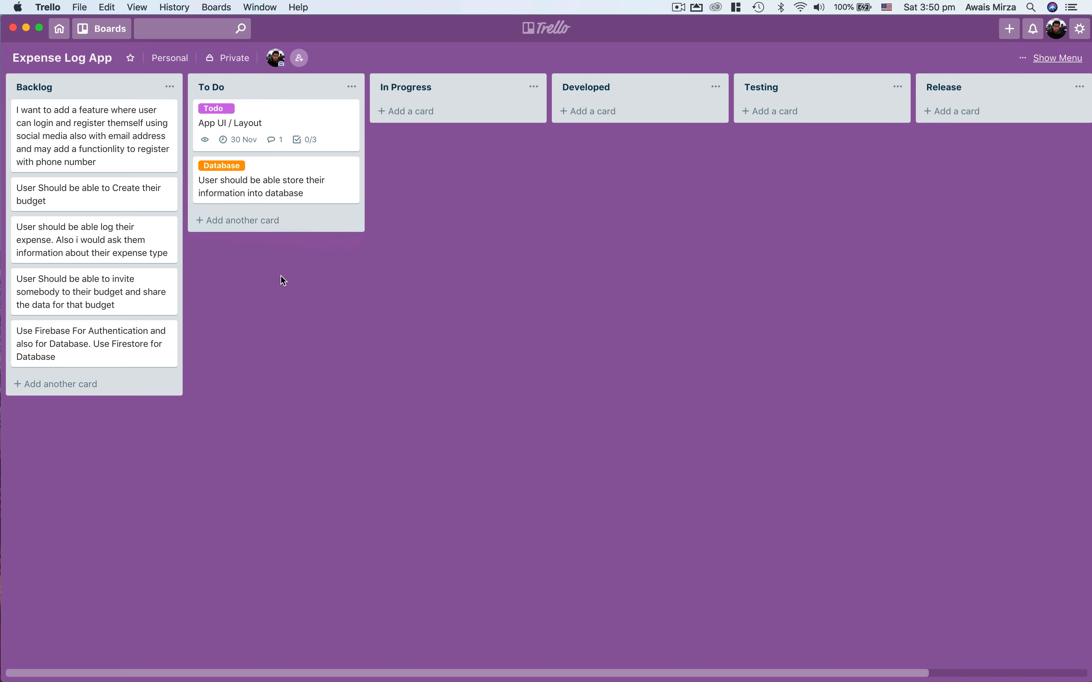
Step: Show the detailed activity history of the Database-labelled card and close the card
left_click(273, 186)
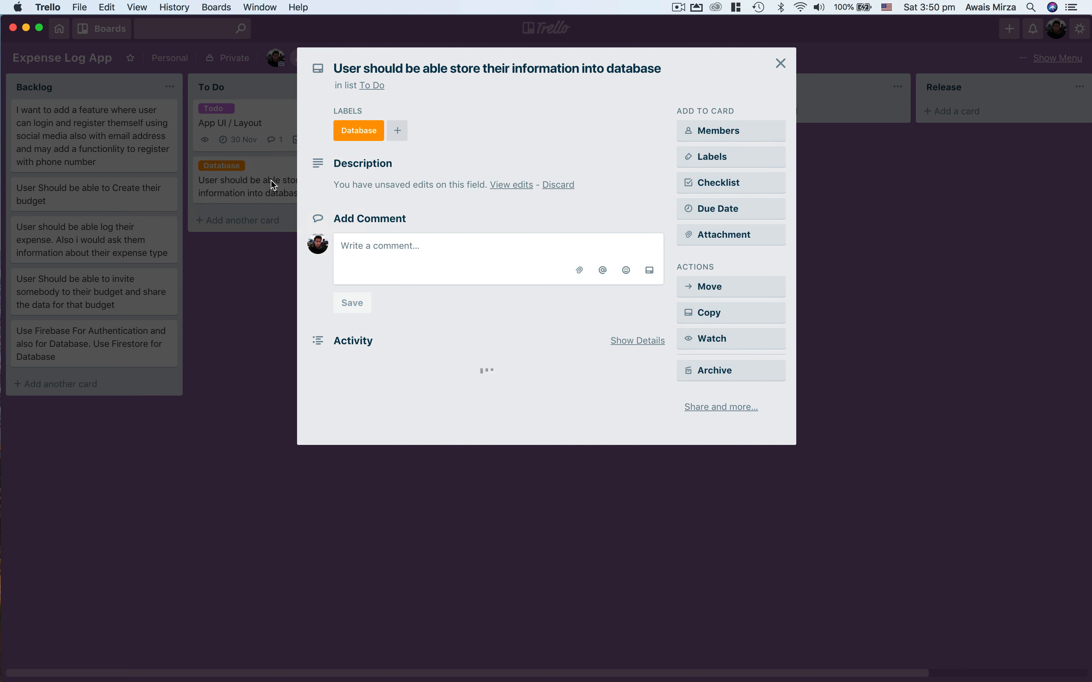
left_click(639, 341)
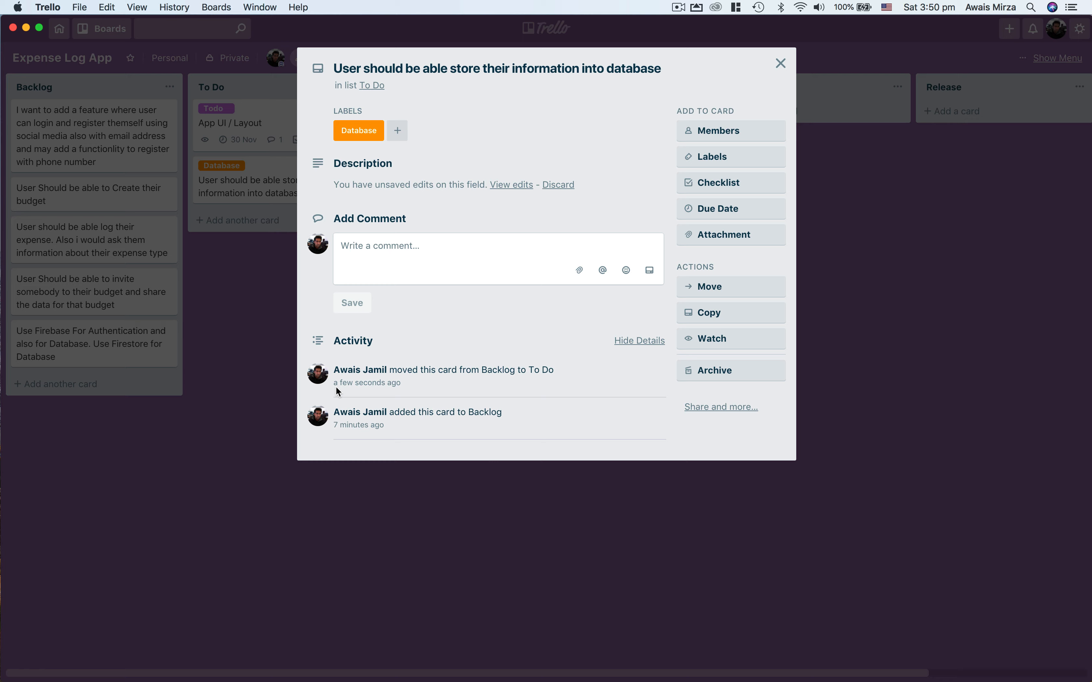
left_click(338, 503)
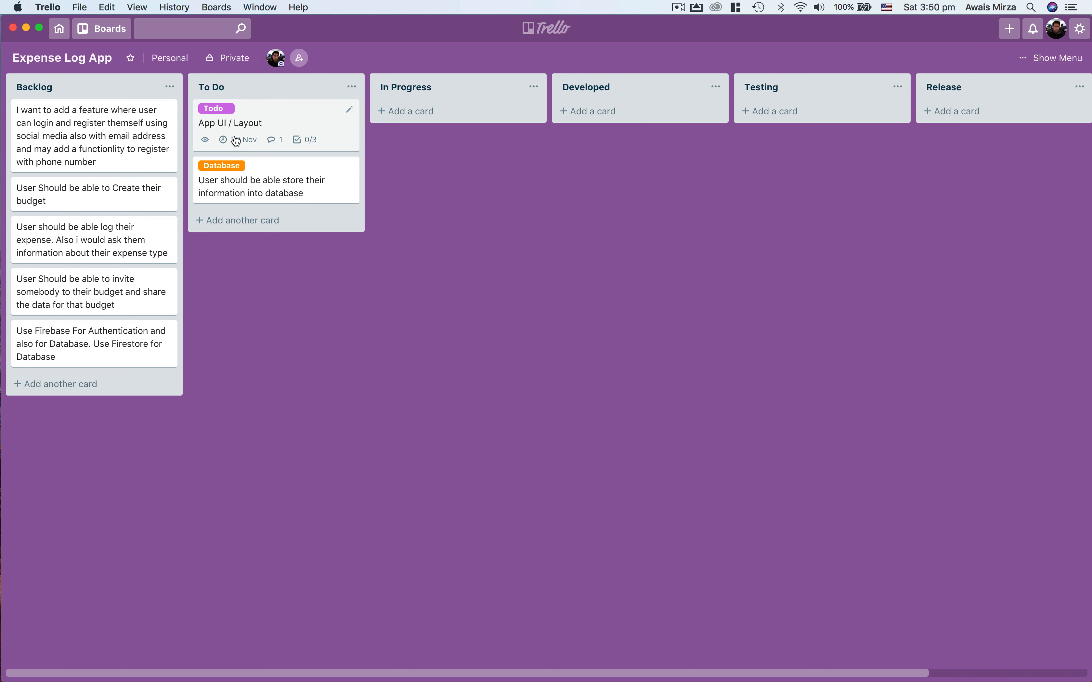
Step: Review the activity history of the App UI / Layout card in the To Do list and close it
left_click(275, 124)
scroll(374, 402, "down", 3)
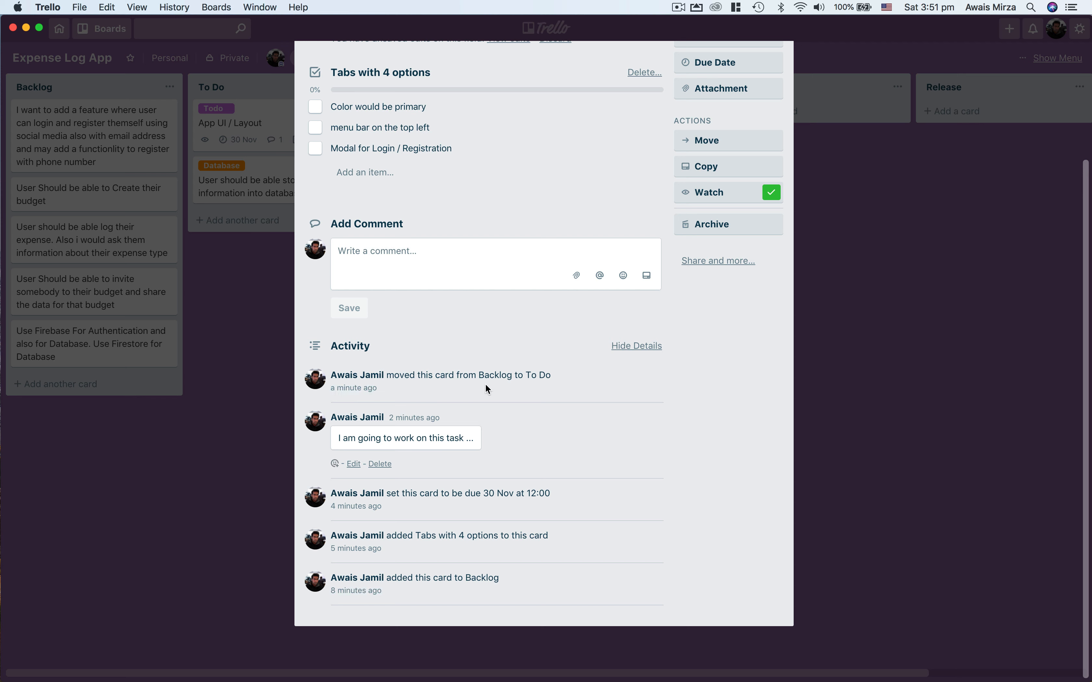
left_click(900, 336)
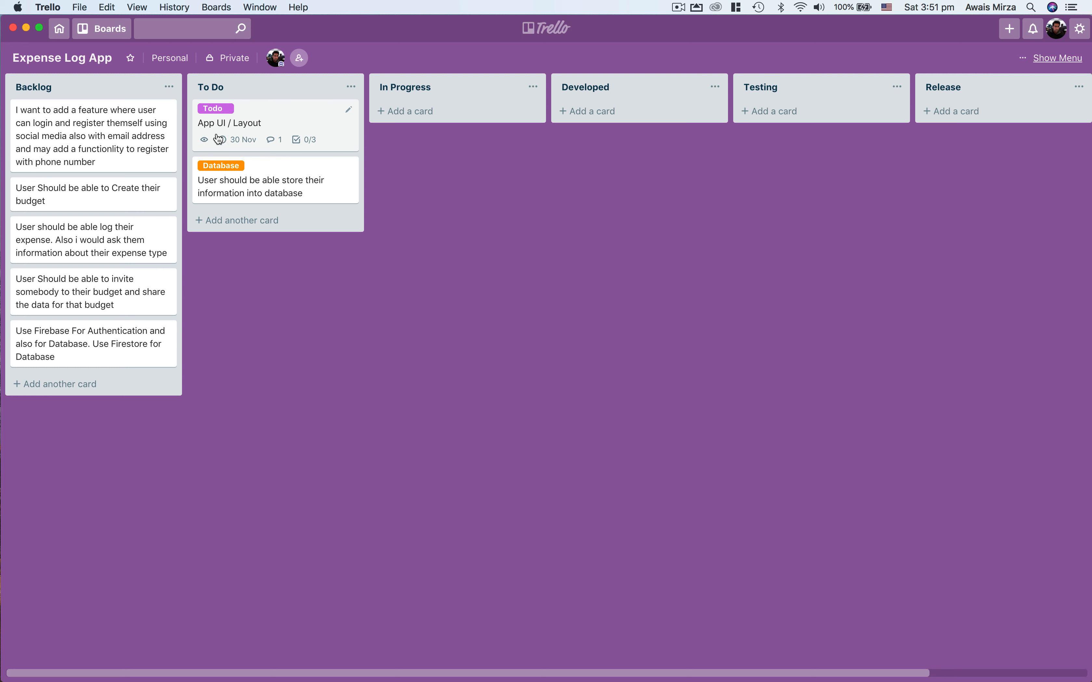
Step: Move the App UI / Layout card from To Do to In Progress and check the move in its activity history
left_click_drag(216, 138, 384, 141)
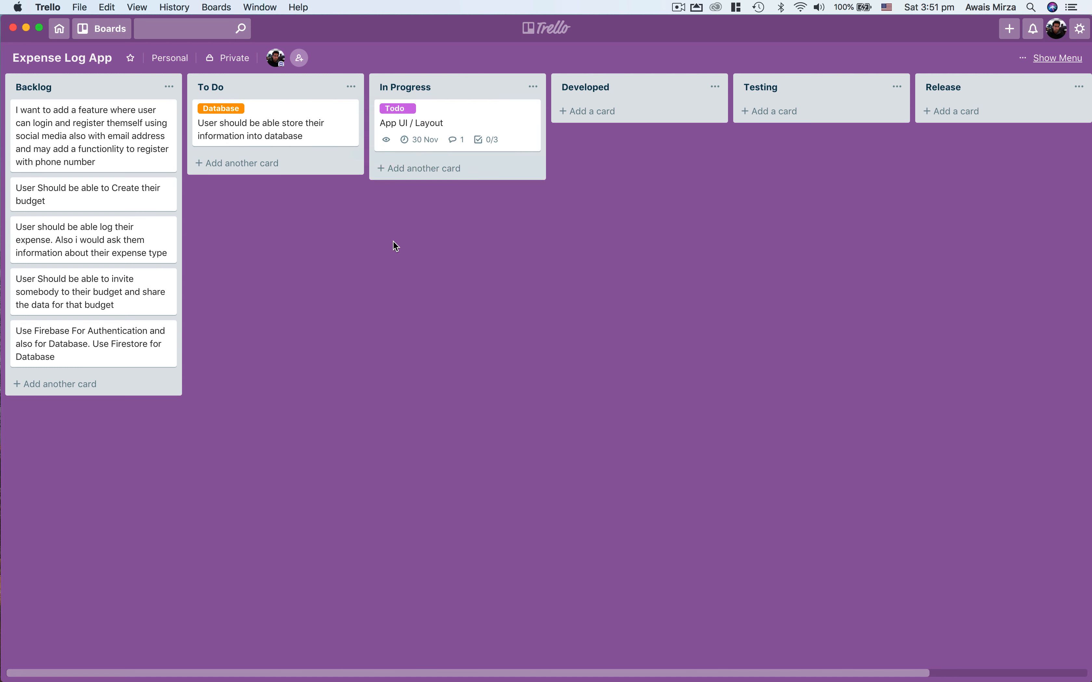
left_click(451, 125)
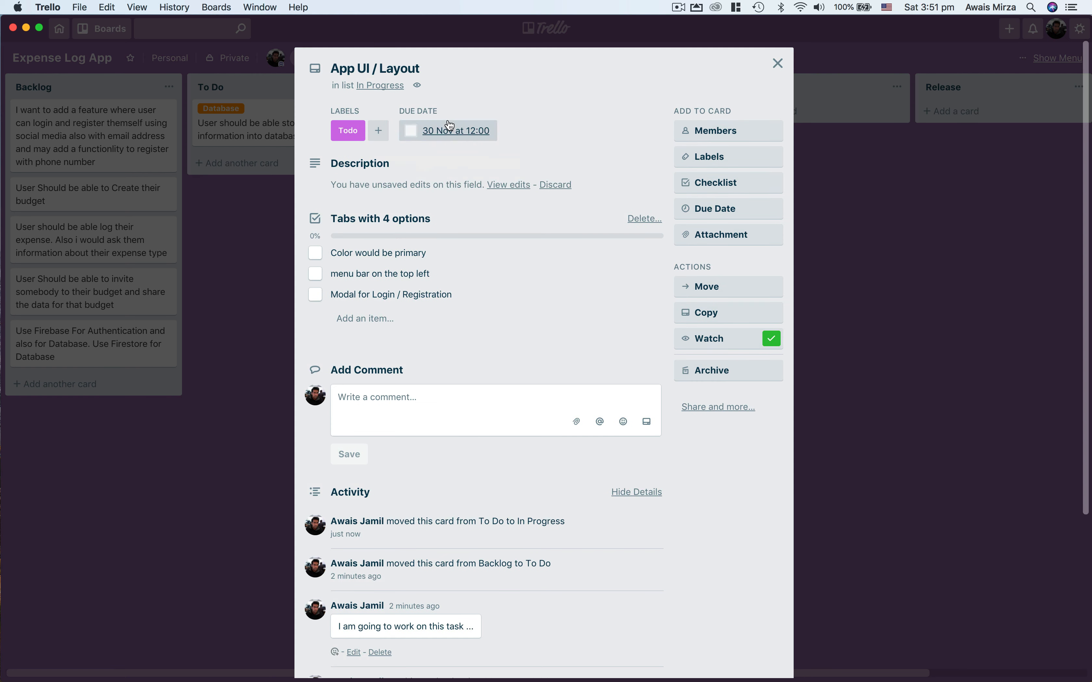
scroll(474, 472, "down", 5)
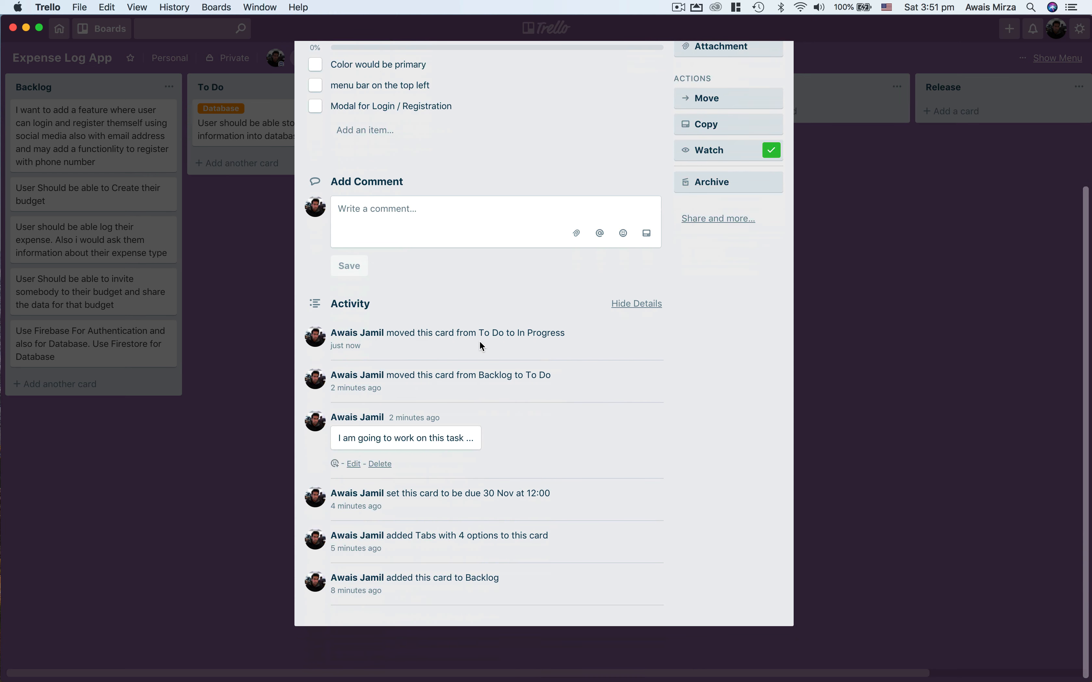
left_click(947, 305)
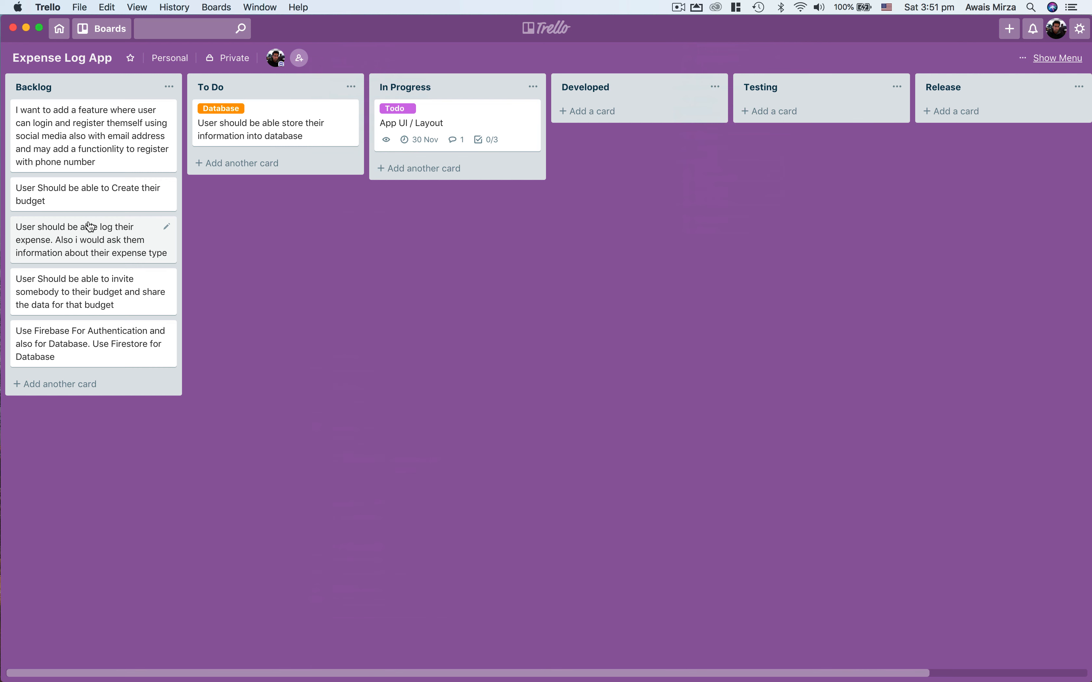
Step: Draft the description "Make a modal for creating a budget" in the "User Should be able to Create their budget" card
left_click(90, 199)
left_click(493, 161)
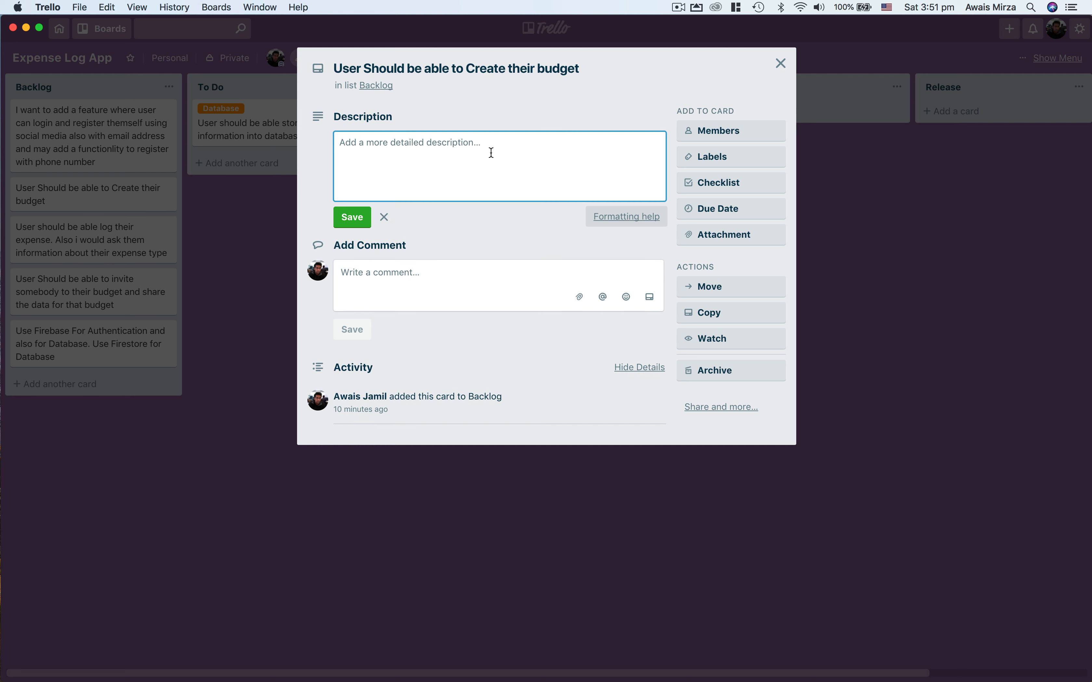
type("GEt")
key("BackSpace")
key("BackSpace")
key("BackSpace")
key("BackSpace")
type("Make a modal for ")
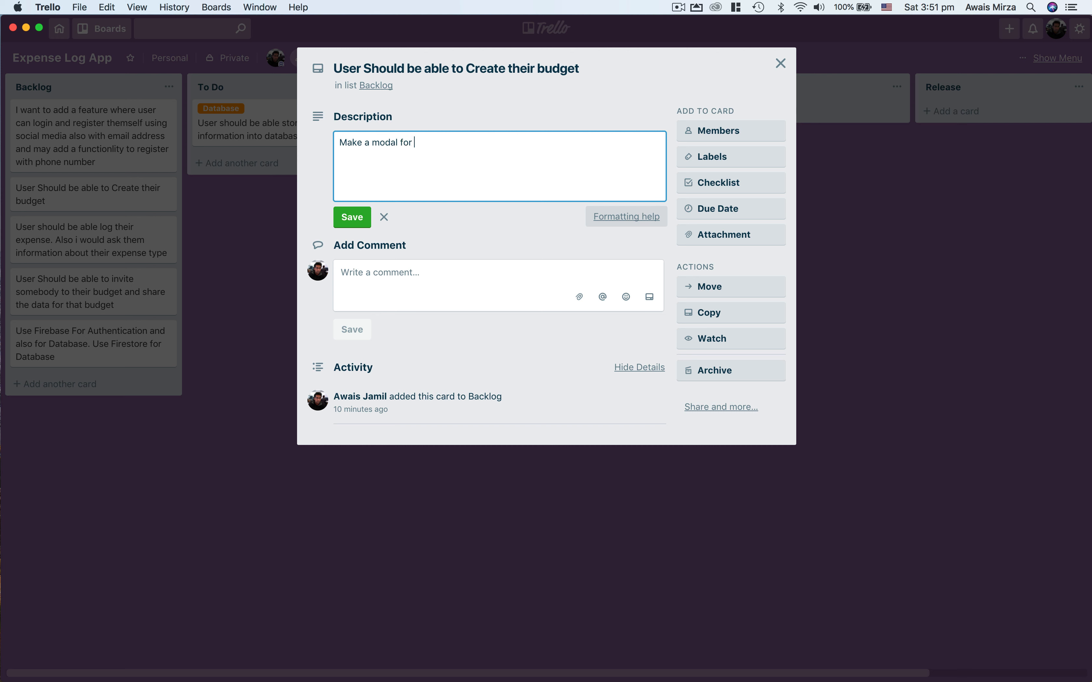
type("careating a")
key("BackSpace")
key("BackSpace")
key("BackSpace")
key("BackSpace")
key("BackSpace")
key("BackSpace")
key("BackSpace")
key("BackSpace")
key("BackSpace")
key("BackSpace")
key("BackSpace")
type("reating a budget")
left_click(492, 261)
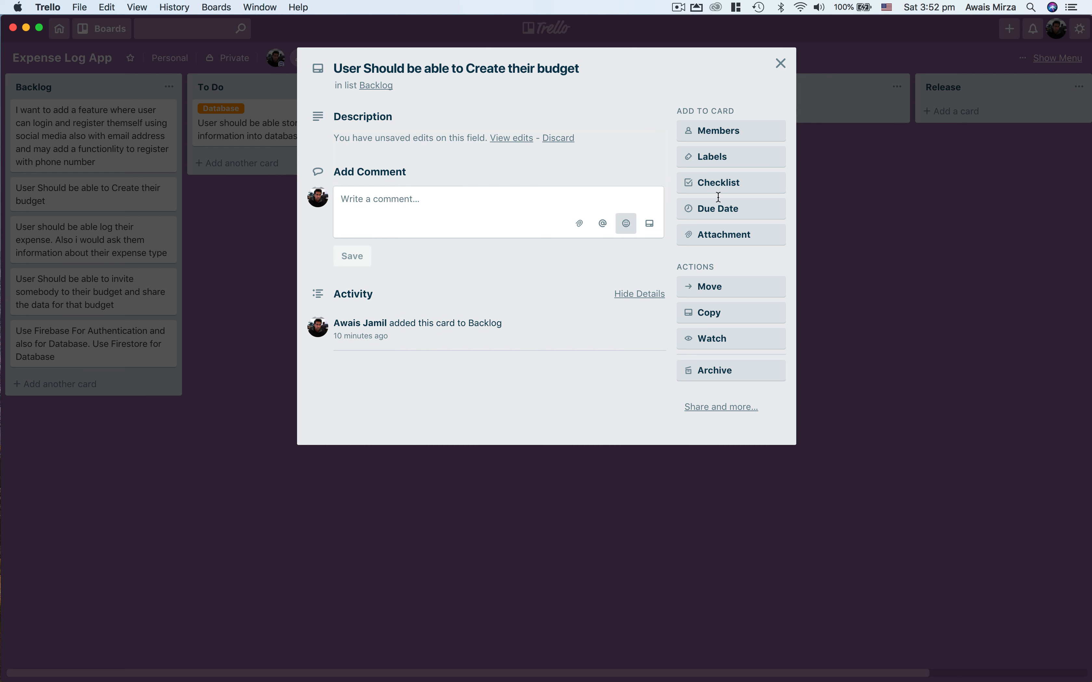
Step: Set the budget creation card's due date to 28 November 2018 at 12:00 and move the card from Backlog to To Do
left_click(741, 208)
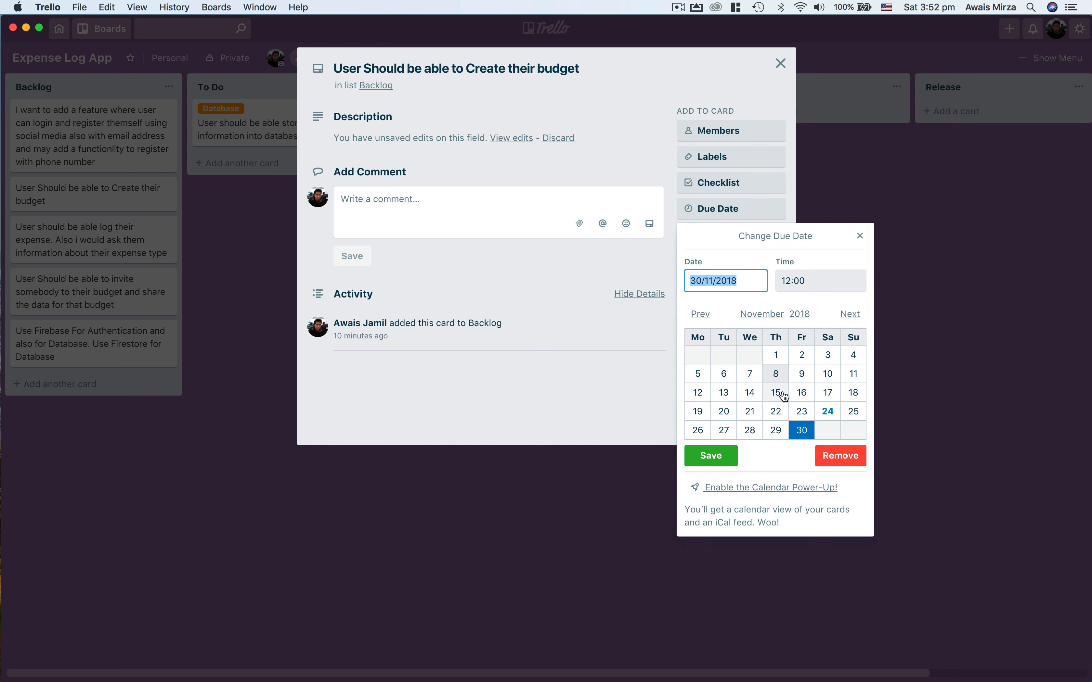
left_click(750, 430)
left_click(712, 457)
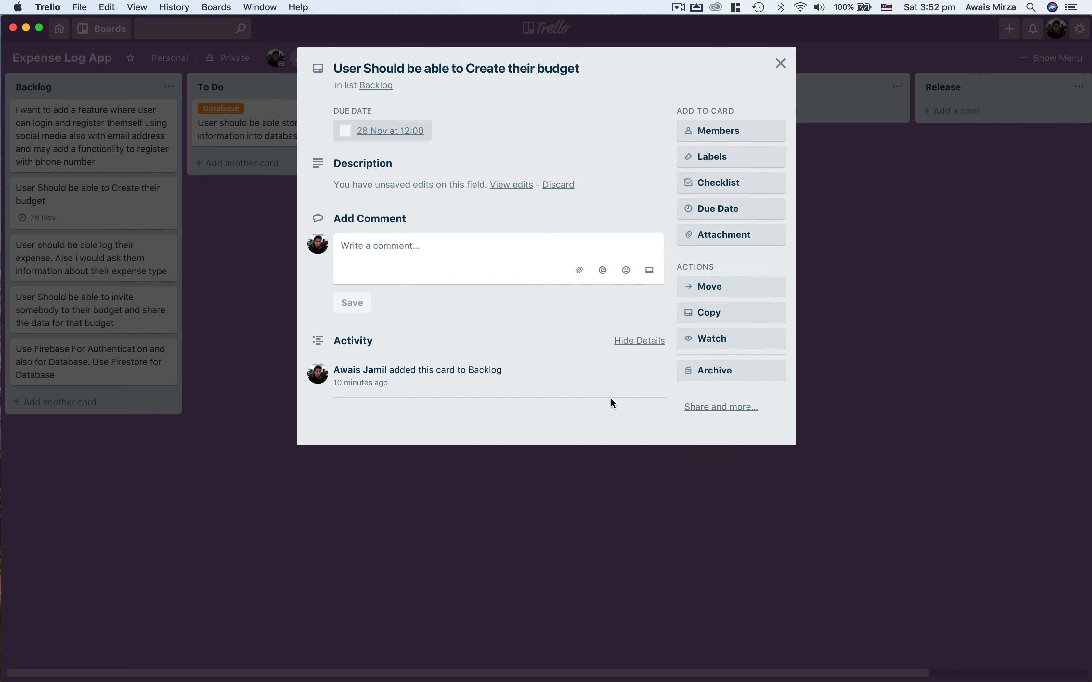
left_click(523, 480)
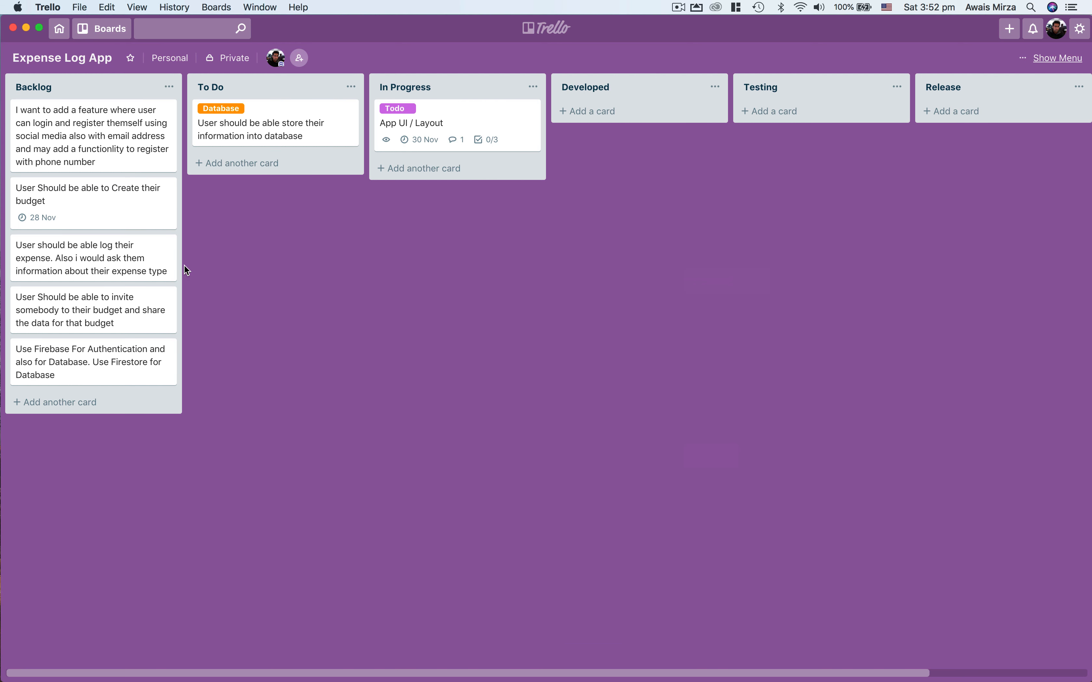
left_click_drag(87, 221, 239, 188)
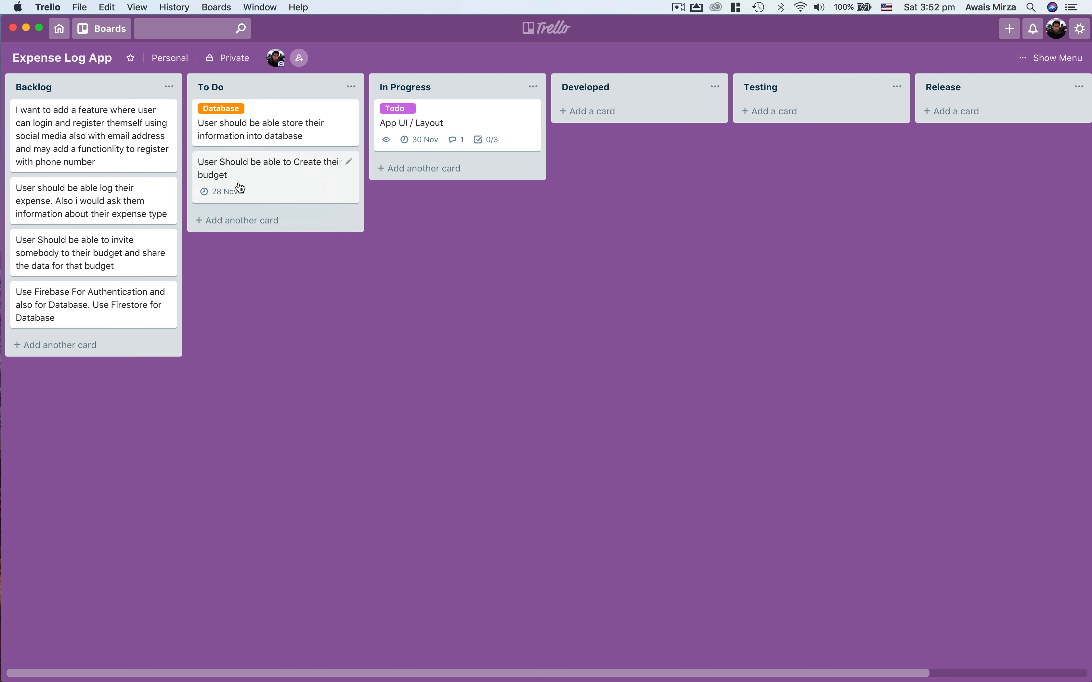
Step: Apply the purple Todo label to the "User Should be able to Create their budget" card and close the card
left_click(257, 186)
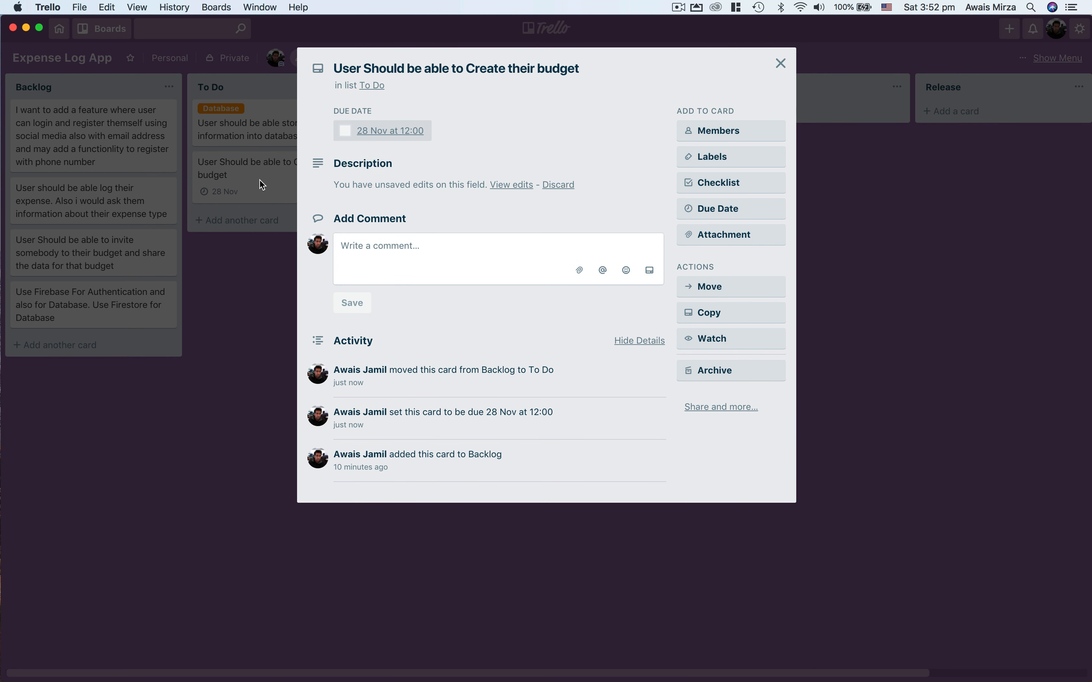
left_click(769, 159)
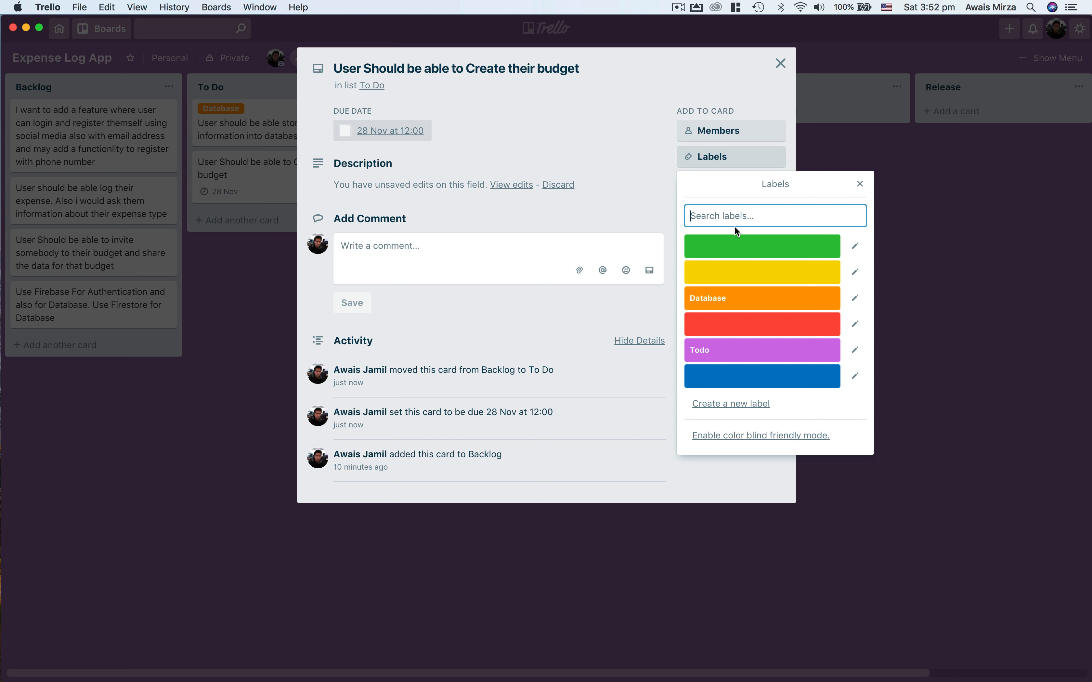
left_click(714, 357)
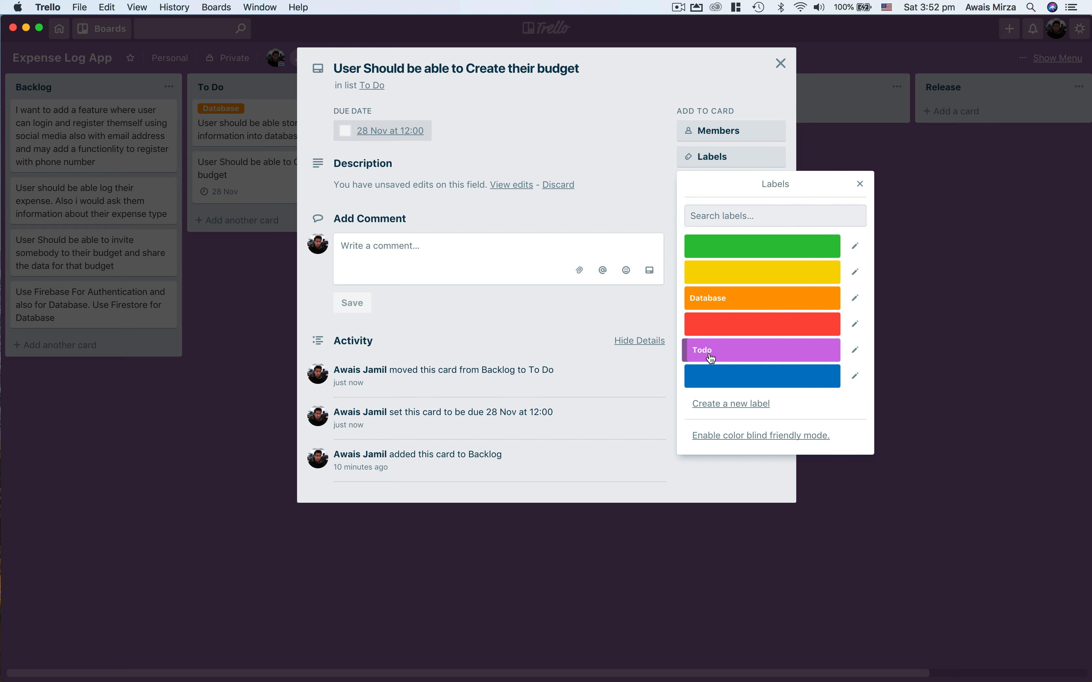
left_click(973, 272)
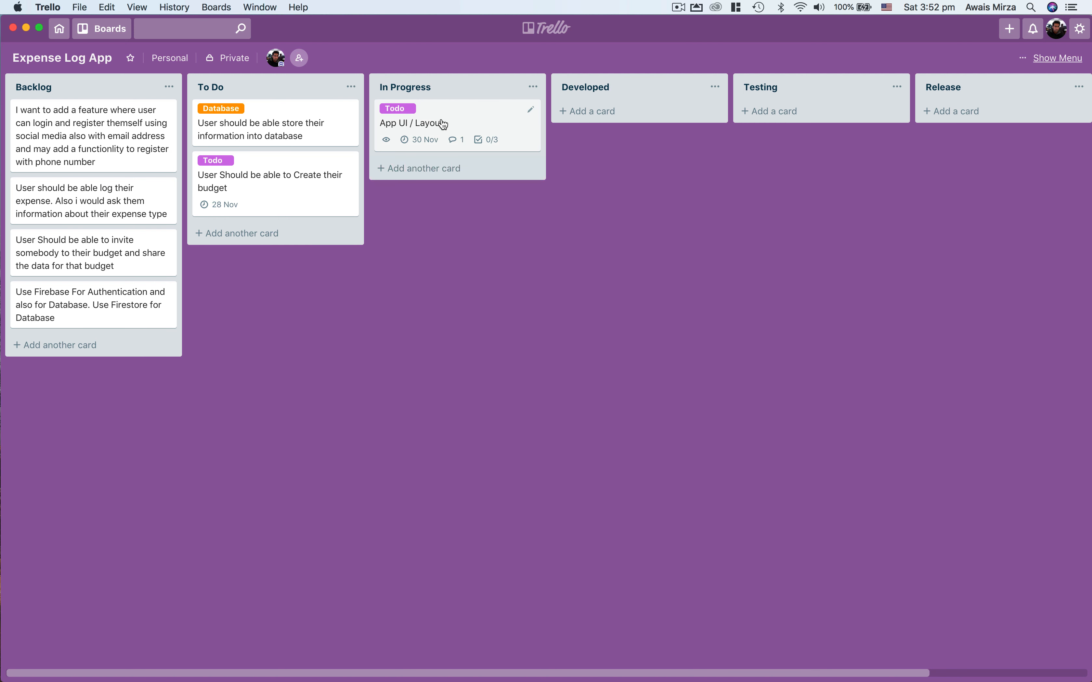
Step: Open the App UI / Layout card in In Progress and highlight its latest list move in the activity history
left_click(453, 120)
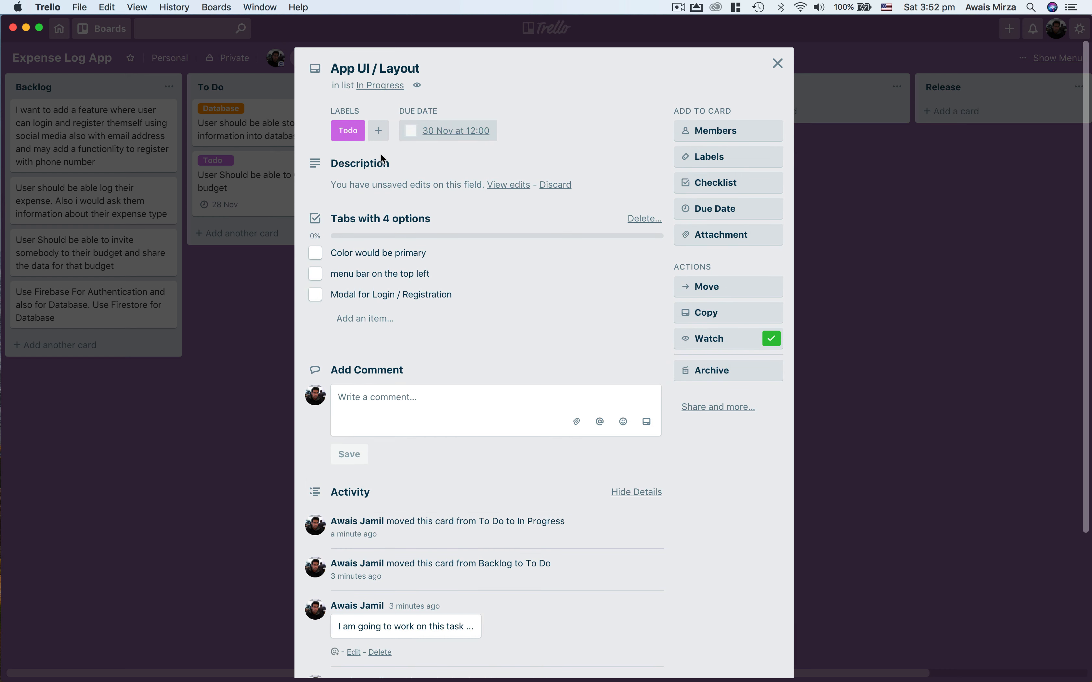
scroll(487, 339, "down", 5)
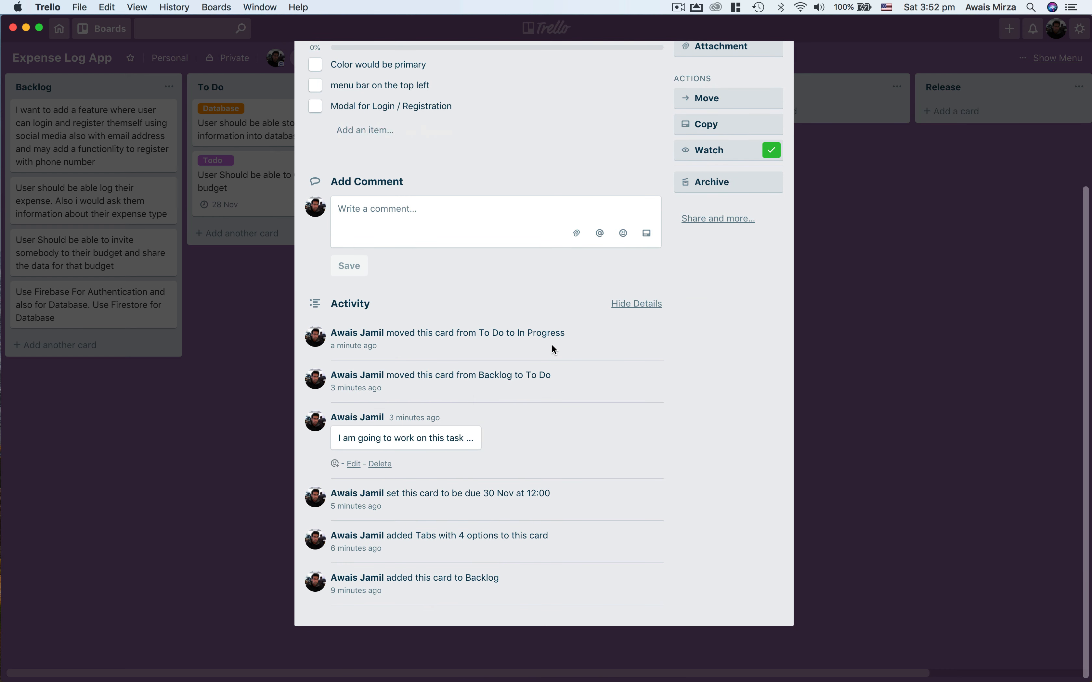
left_click(363, 346)
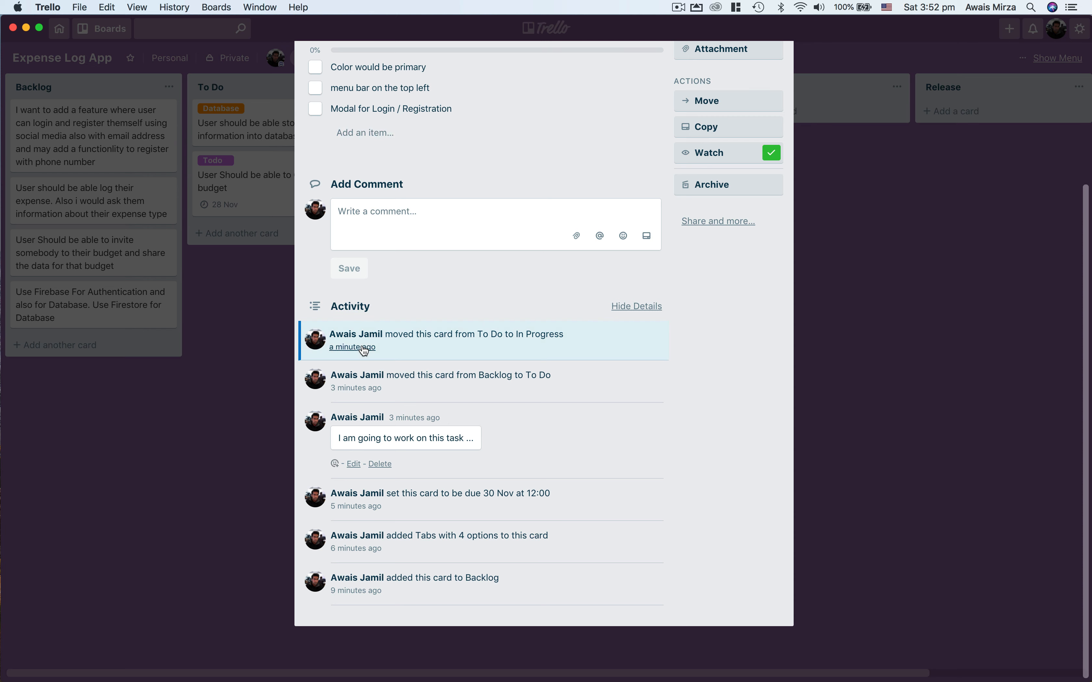
Step: Close the open card and move the database storage, budget creation and App UI / Layout cards to the Developed list
left_click(933, 340)
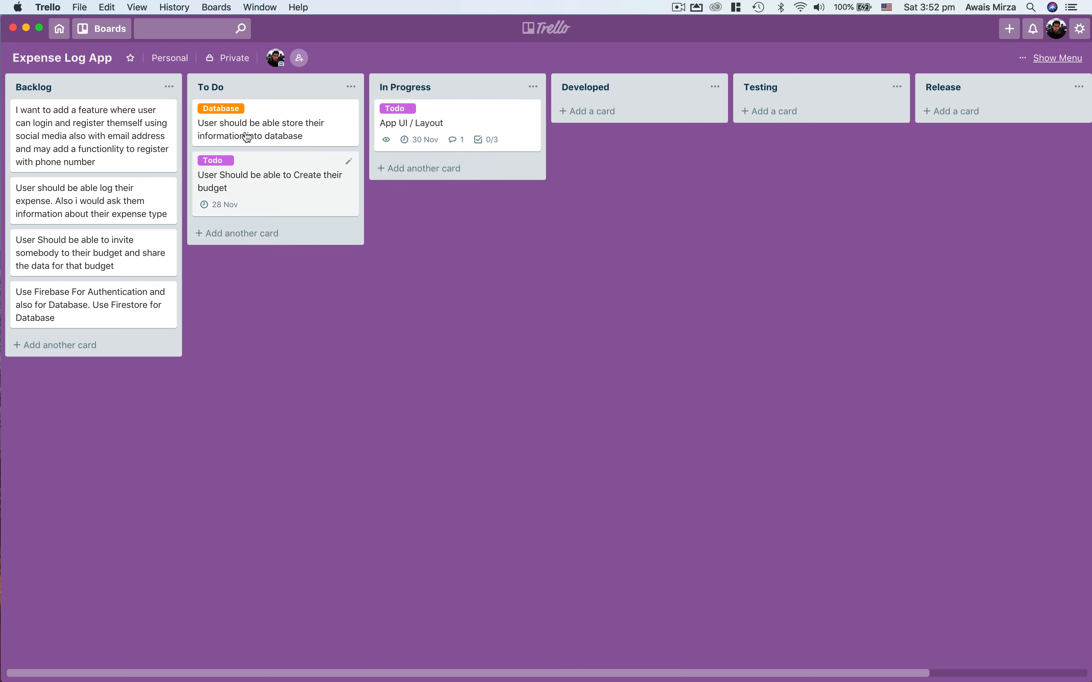
left_click_drag(238, 123, 598, 119)
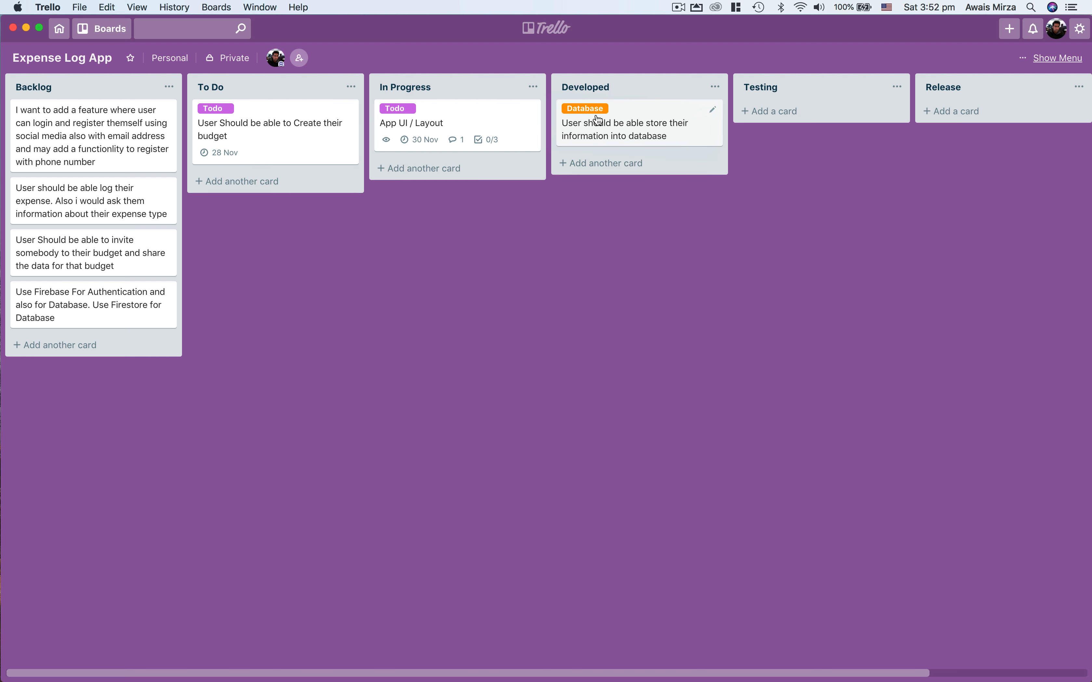
left_click_drag(218, 128, 579, 179)
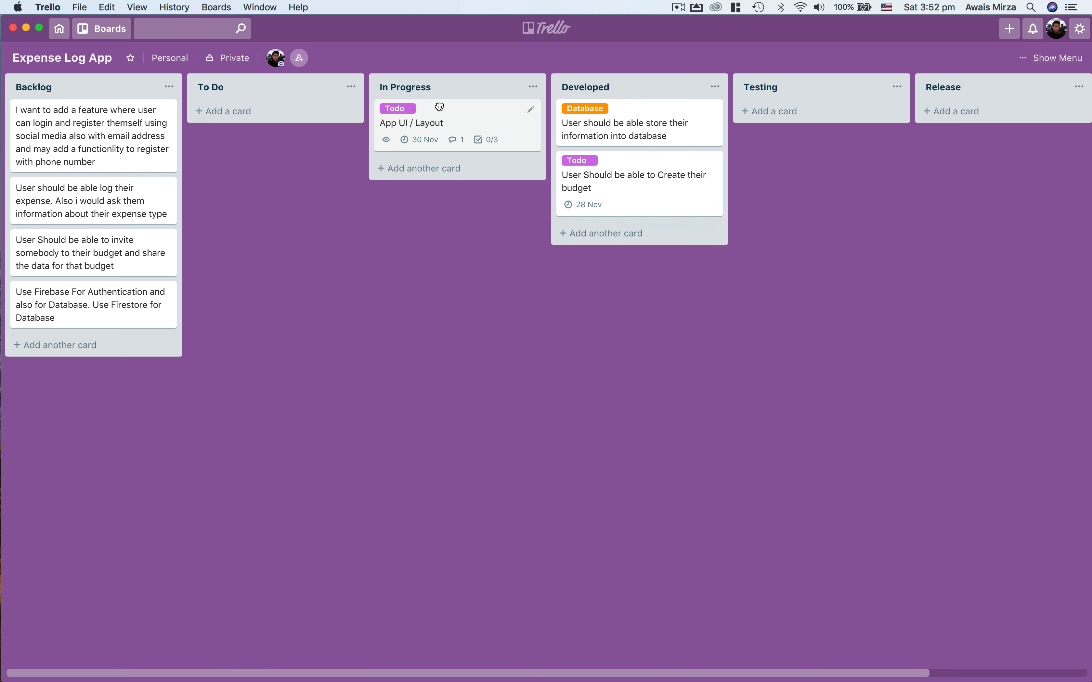
left_click_drag(438, 108, 606, 167)
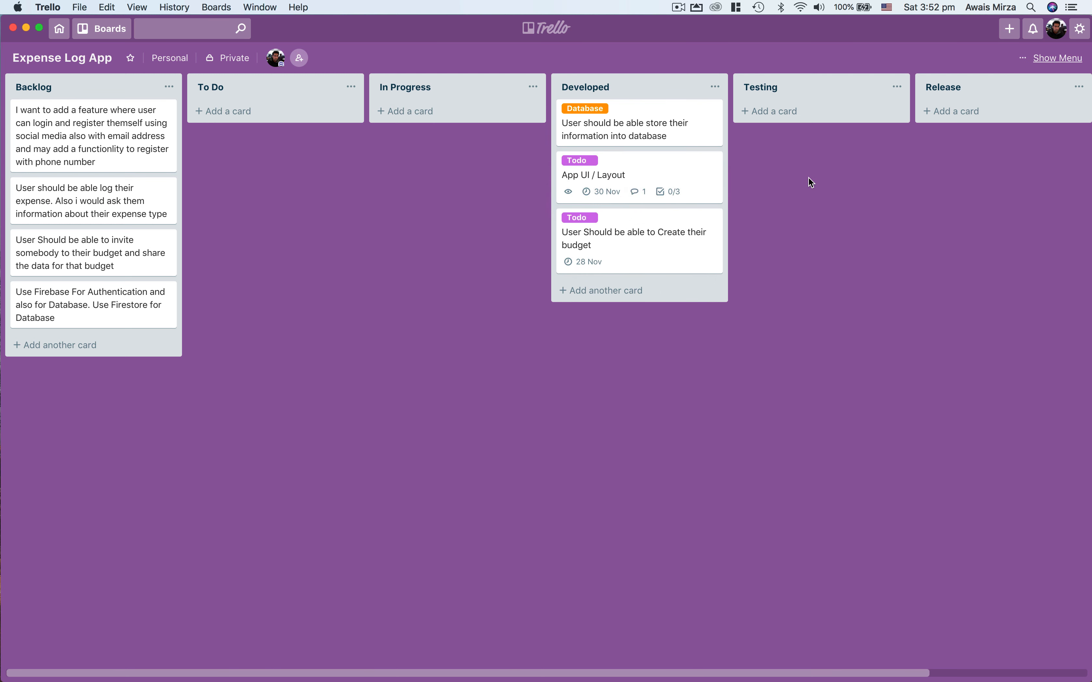
Step: Review the activity history of the App UI / Layout card in Developed and close the card
left_click(694, 172)
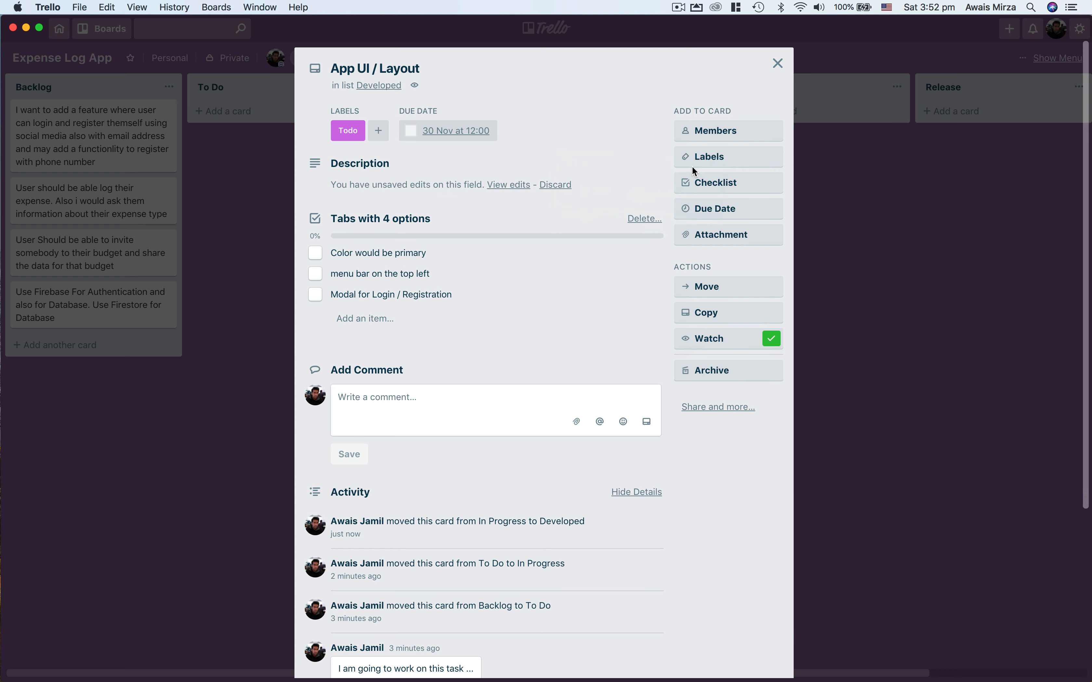
scroll(551, 354, "down", 5)
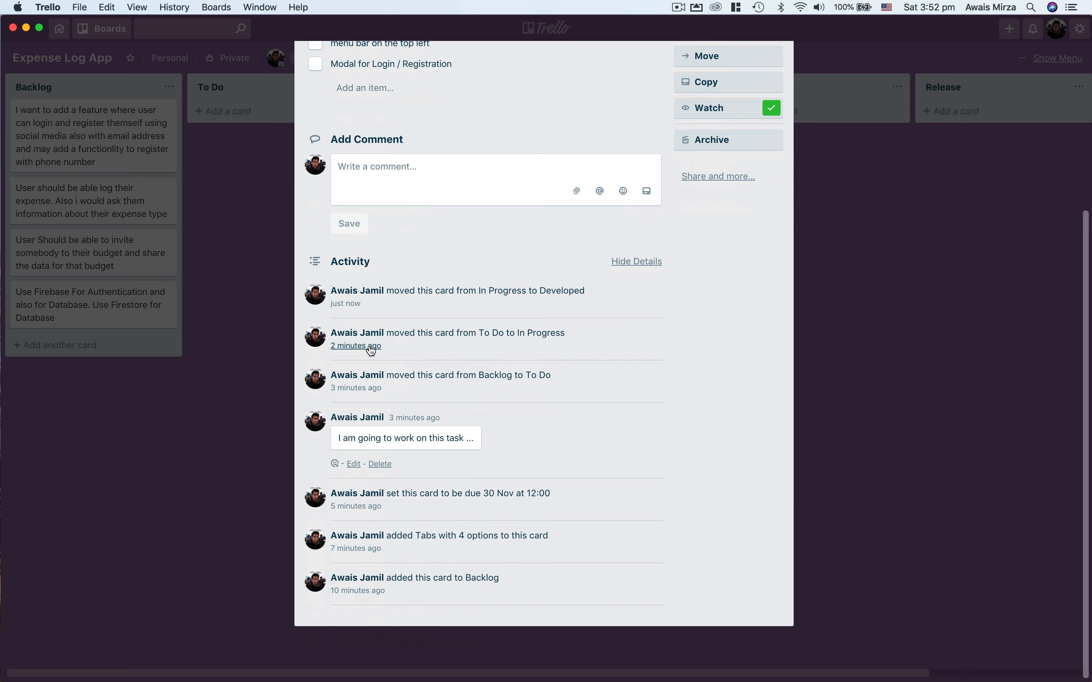
mouse_move(370, 350)
left_click(983, 260)
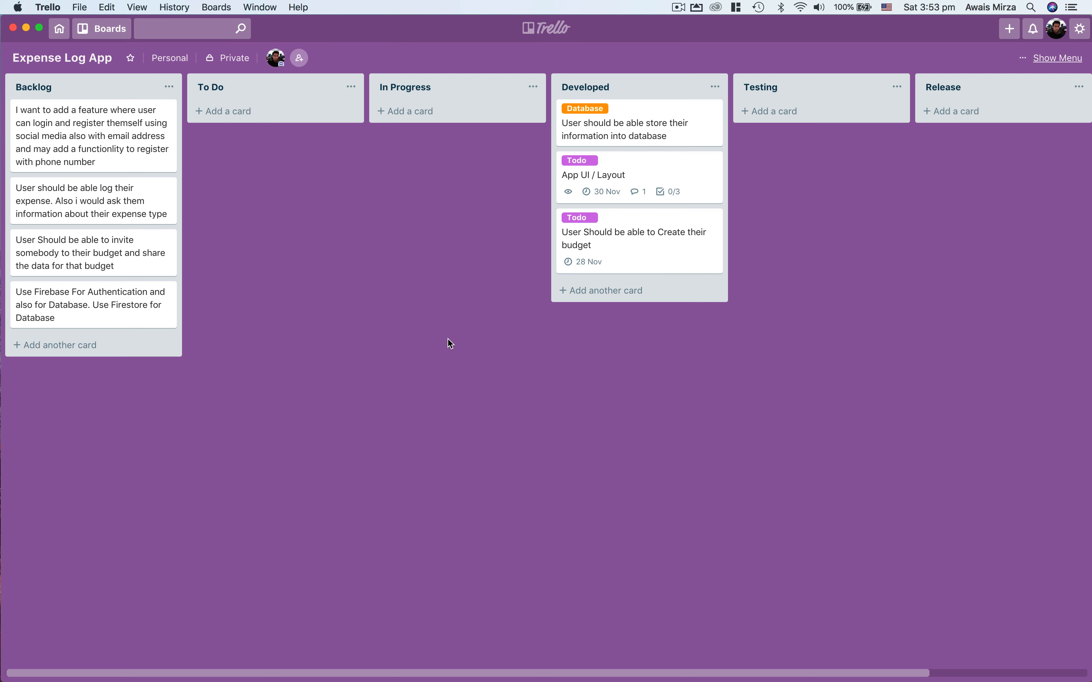
Step: Check the activity of the "User should be able store their information into database" card and move the card from Developed to Testing
left_click(612, 121)
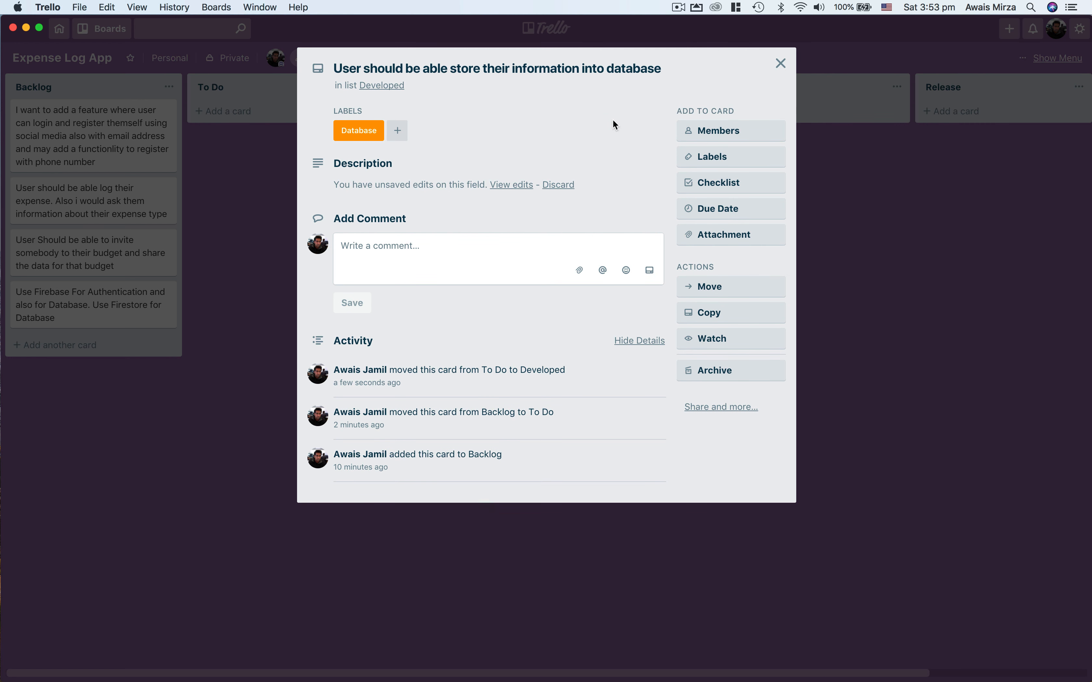
left_click(951, 487)
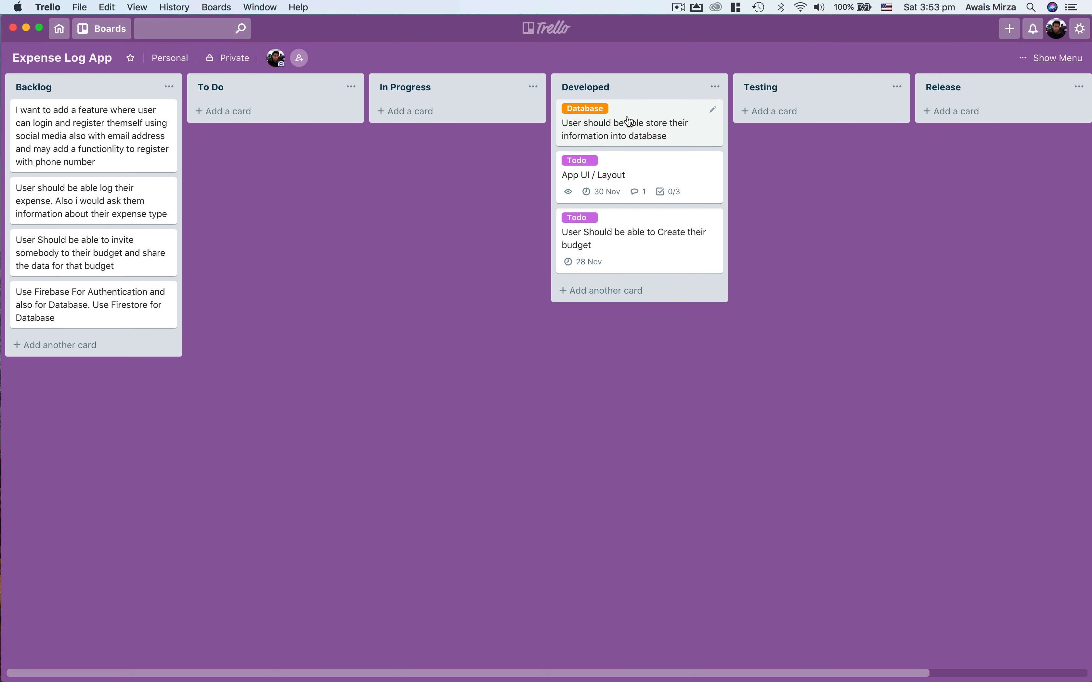
left_click_drag(630, 122, 799, 118)
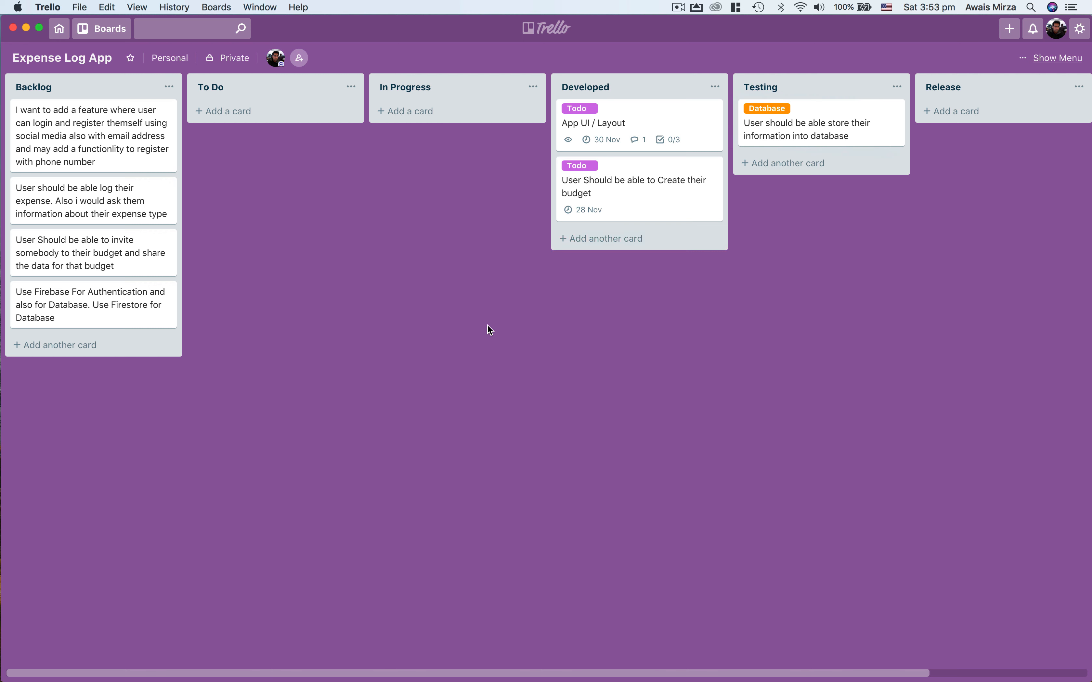
Step: Invite a team member to the Expense Log App board by searching for their name and sending the default invitation message
left_click(302, 63)
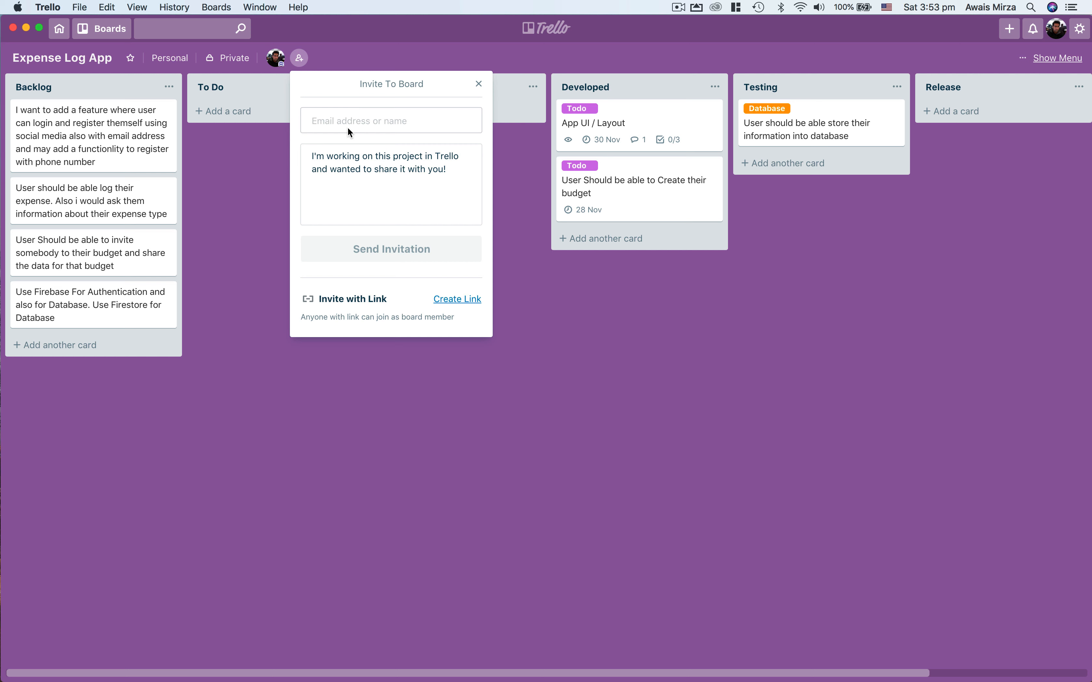
type("umair")
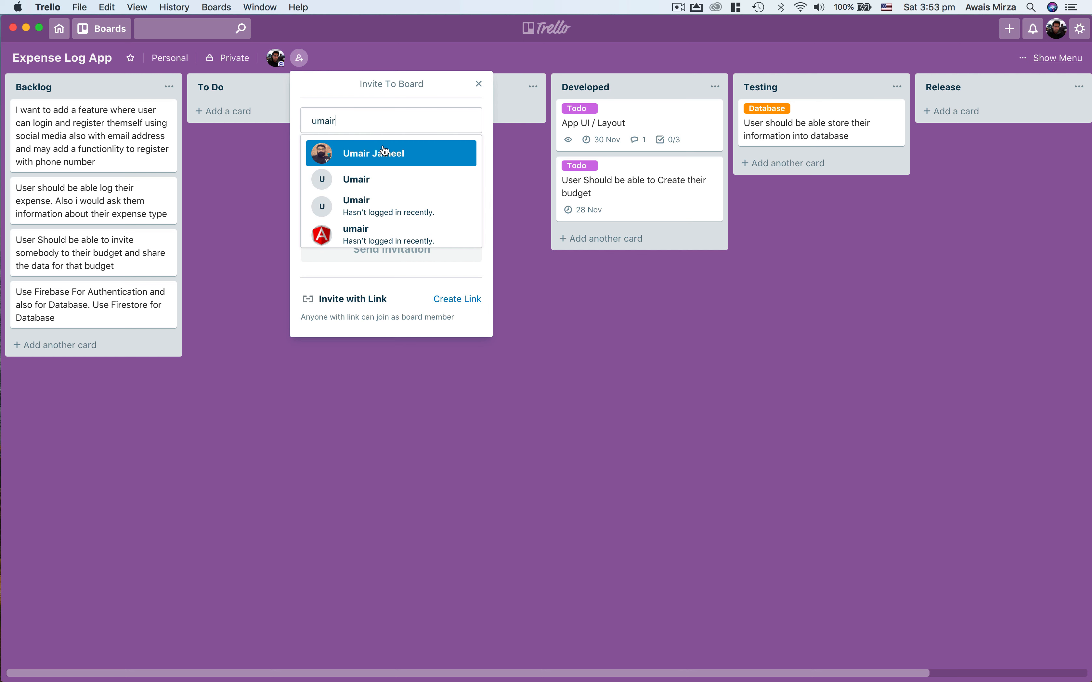
left_click(385, 151)
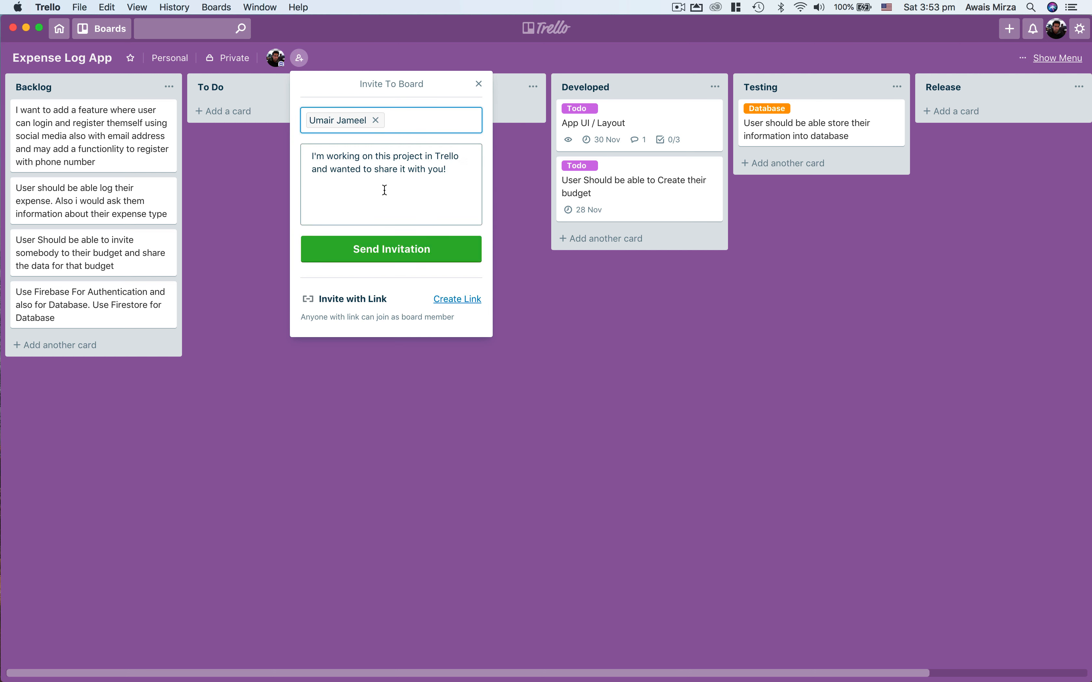
left_click(369, 252)
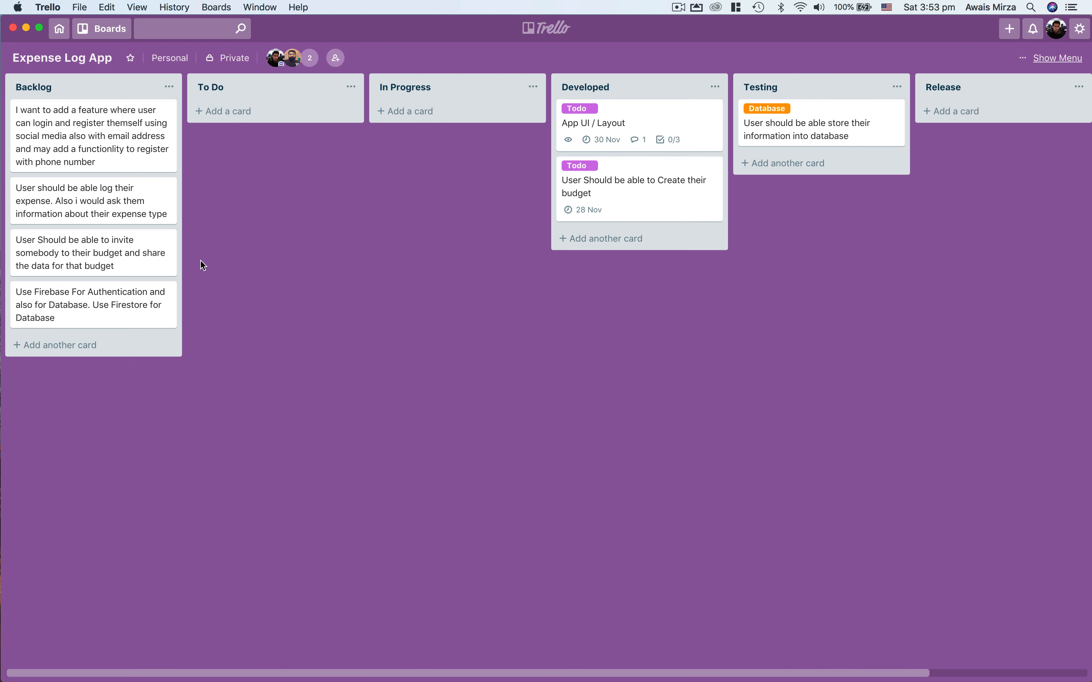
Step: Review the App UI / Layout card's activity and the activity history of the whole Expense Log App board
left_click(651, 126)
scroll(554, 359, "down", 5)
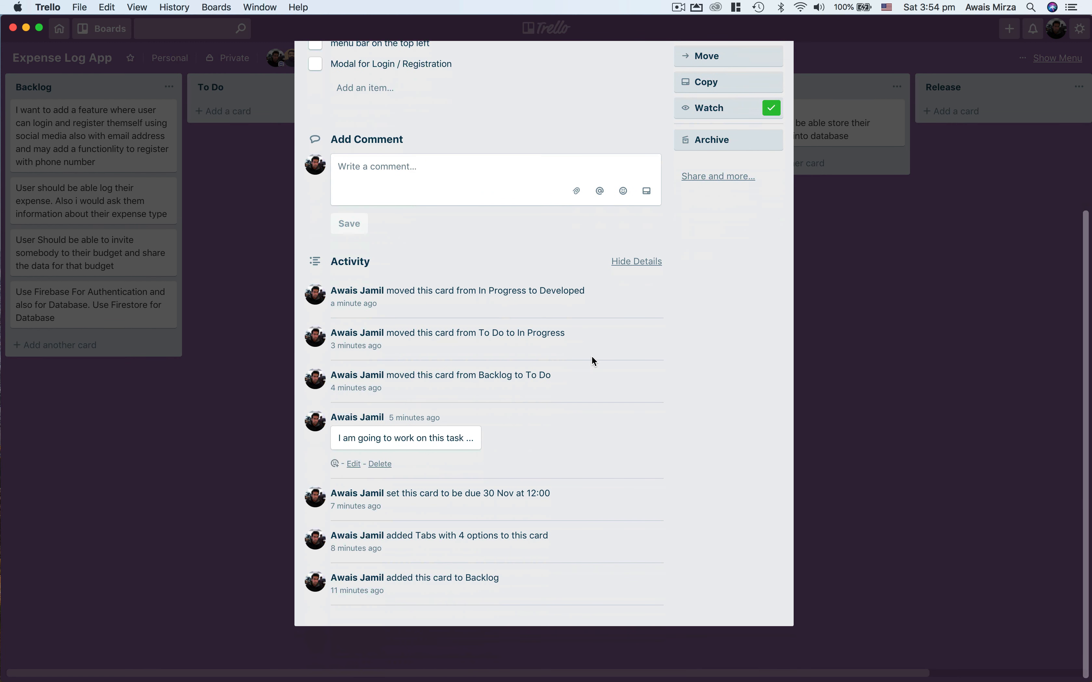
left_click(904, 347)
left_click(1066, 59)
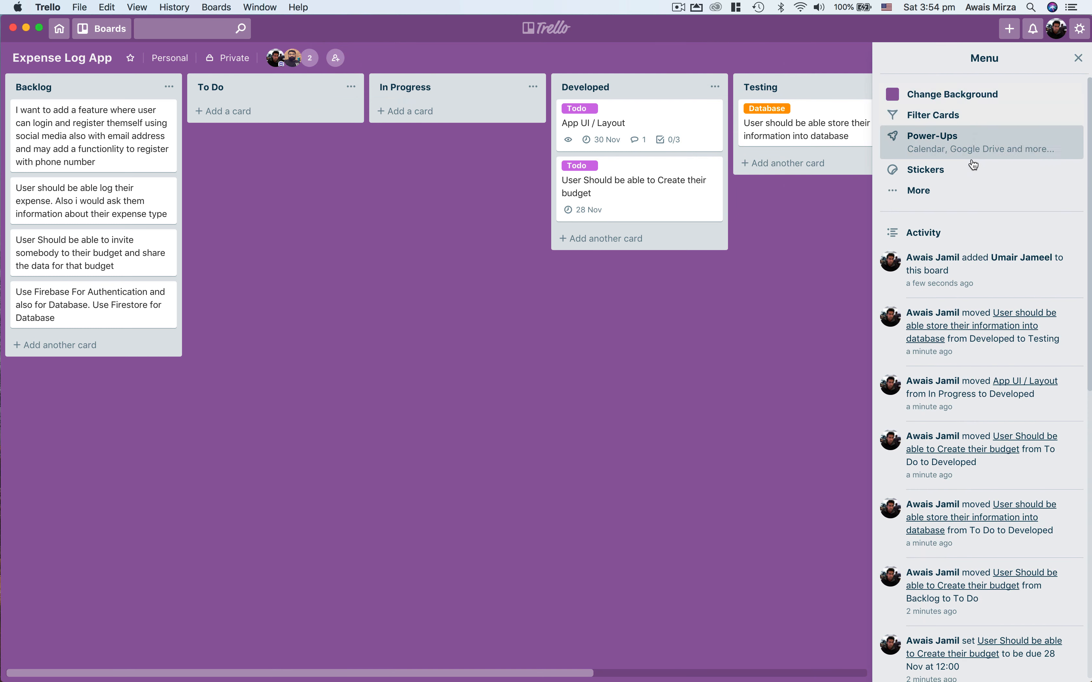
scroll(952, 336, "down", 10)
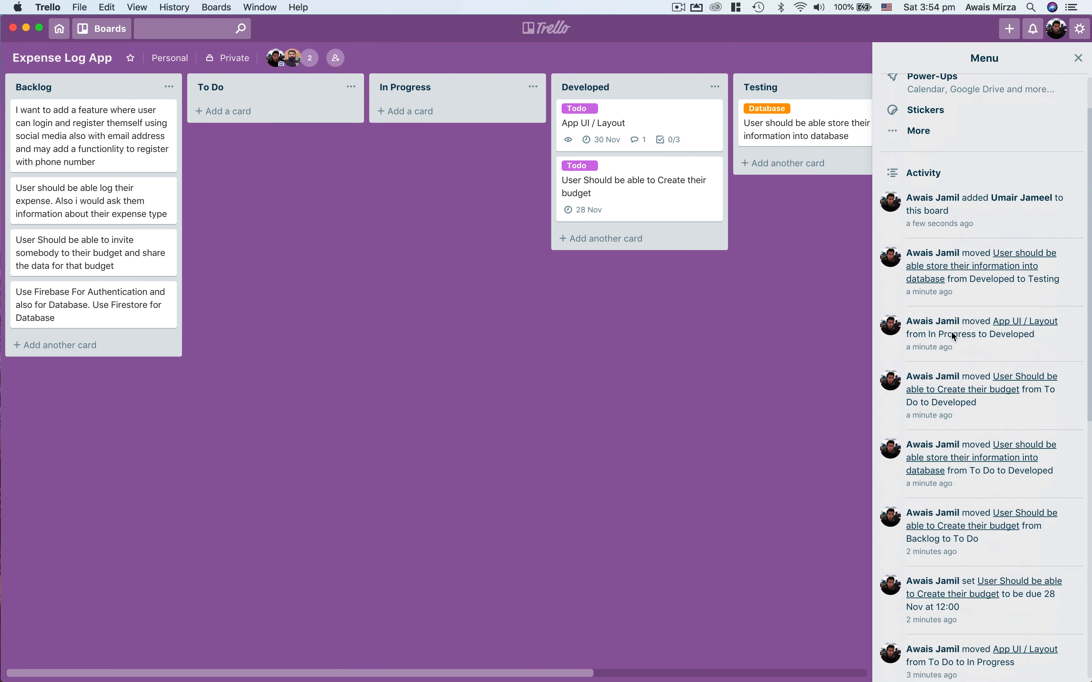
scroll(951, 331, "down", 2)
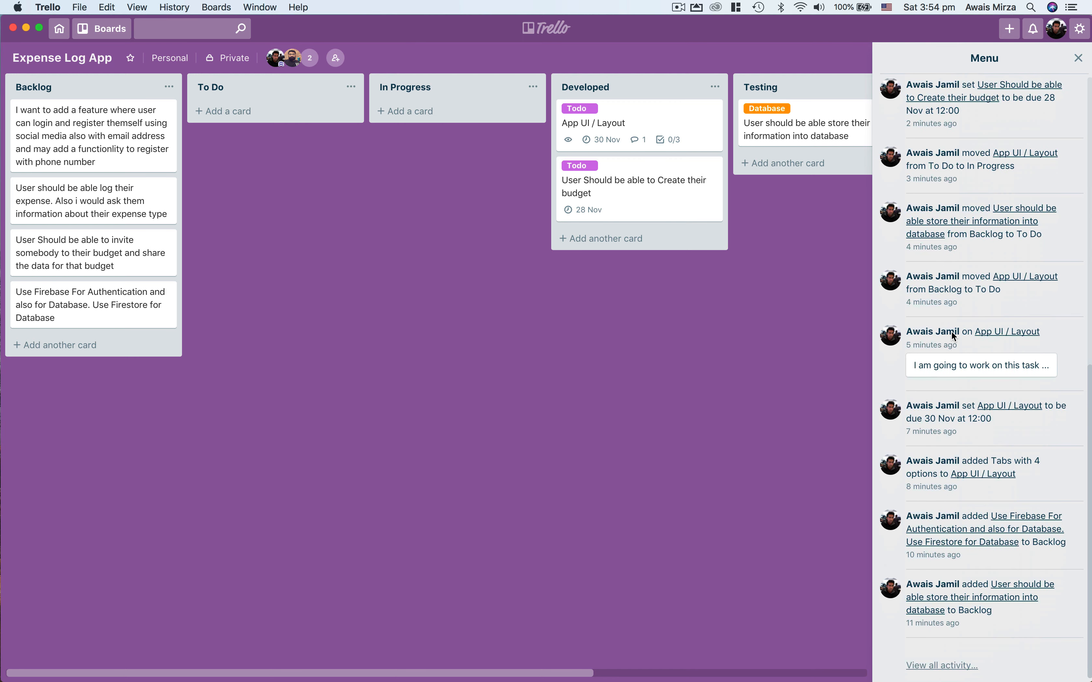
scroll(951, 331, "up", 12)
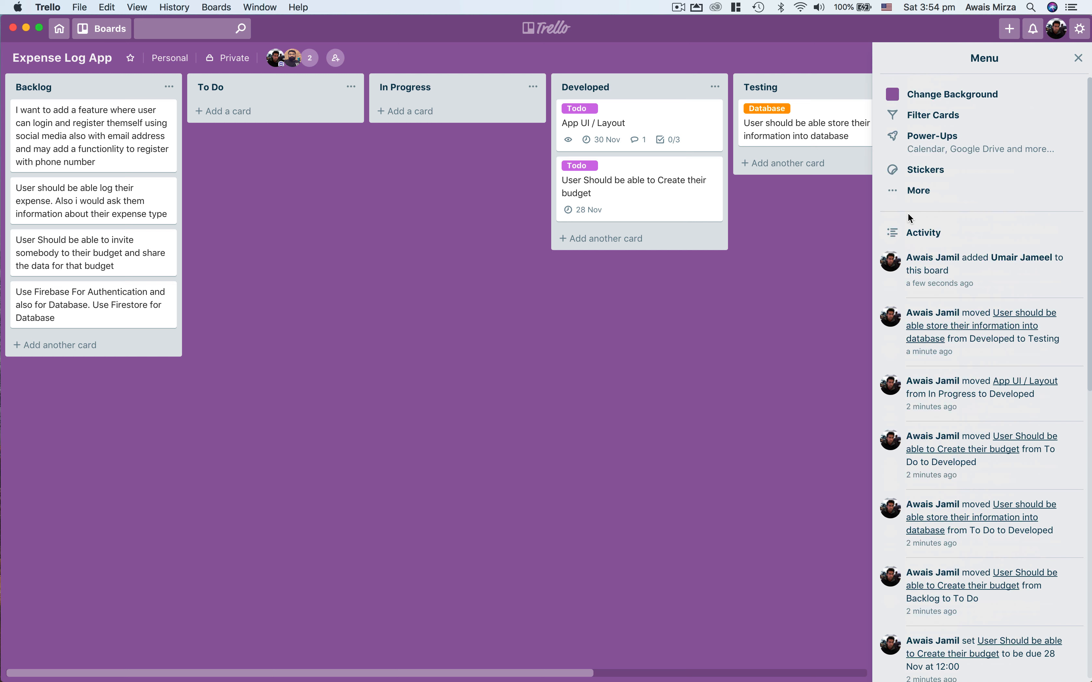
Step: Browse the featured and essential Power-Ups available for the board and view the Automation category
left_click(956, 137)
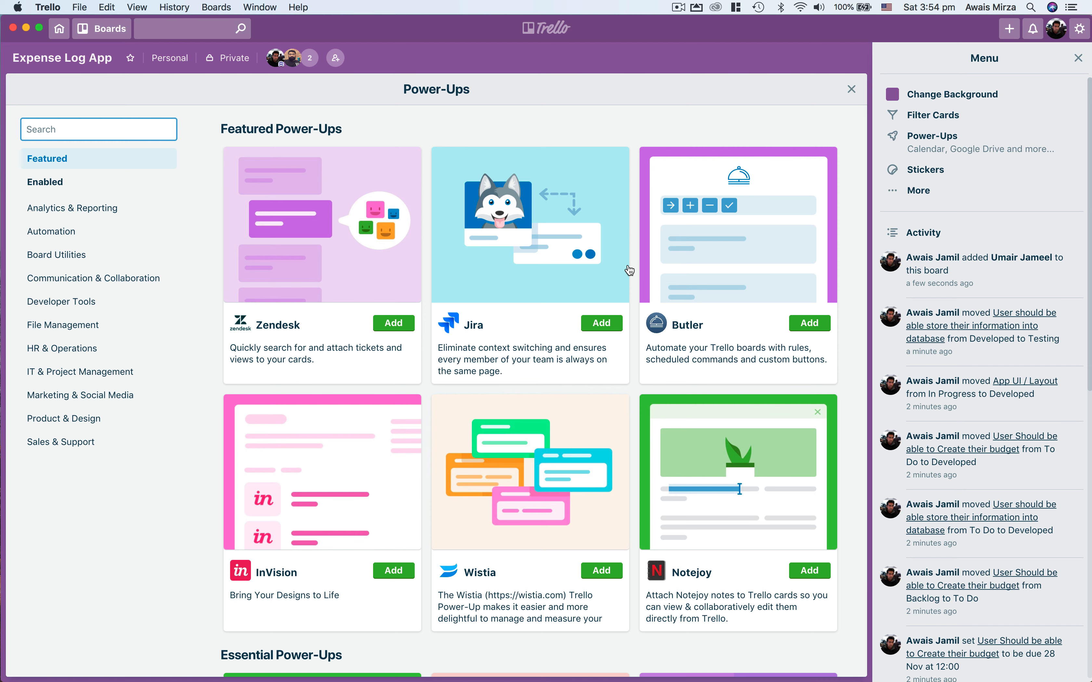
scroll(629, 271, "down", 5)
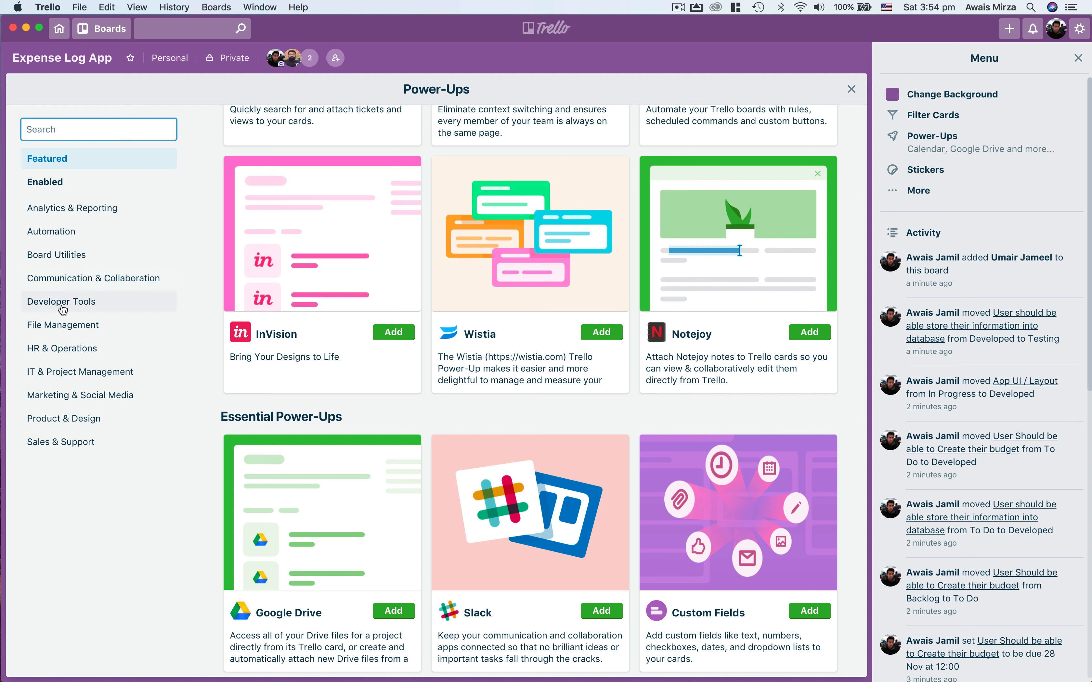
left_click(62, 234)
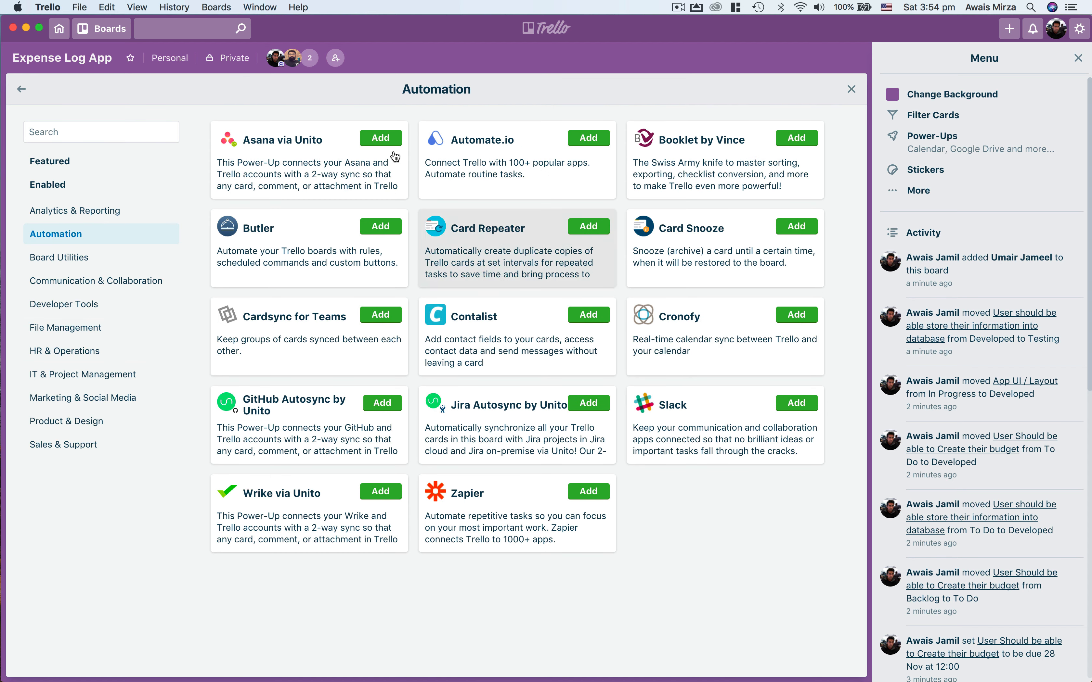
Step: Search the Power-Ups for "time" to view the Time in List details, and check the Analytics & Reporting category
left_click(134, 133)
type("time")
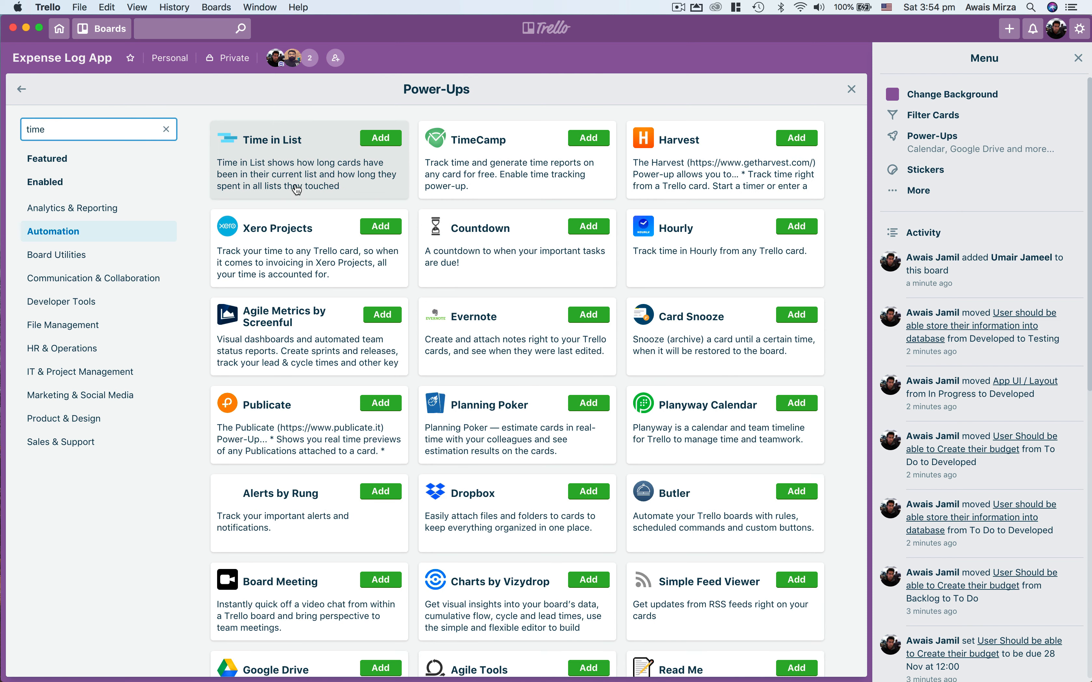
left_click(307, 182)
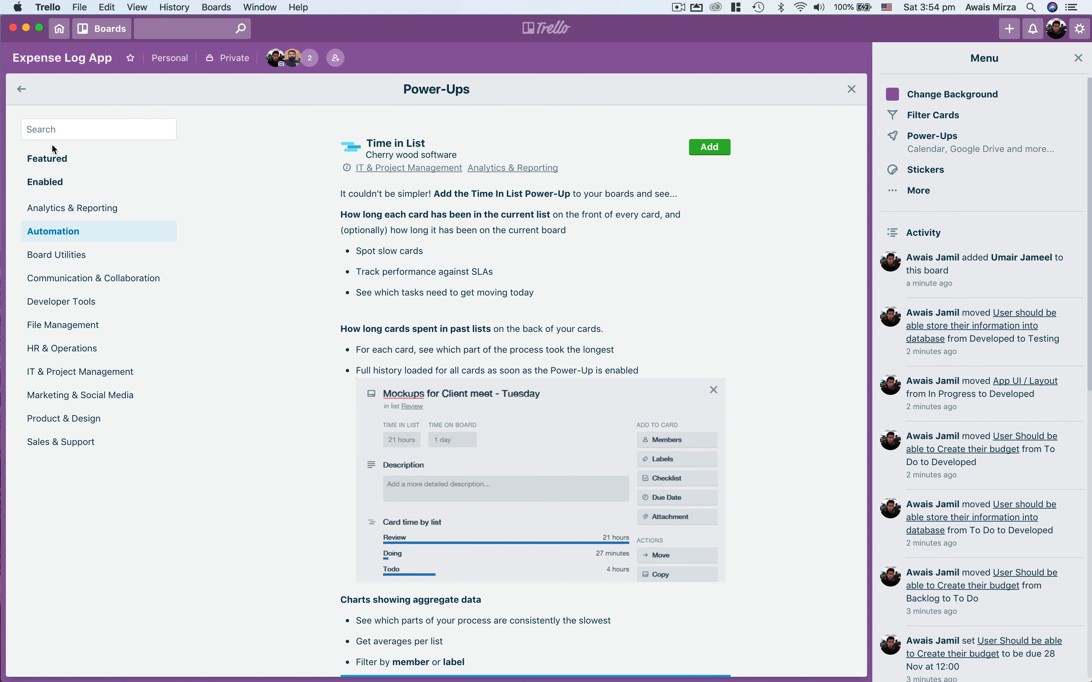
left_click(21, 89)
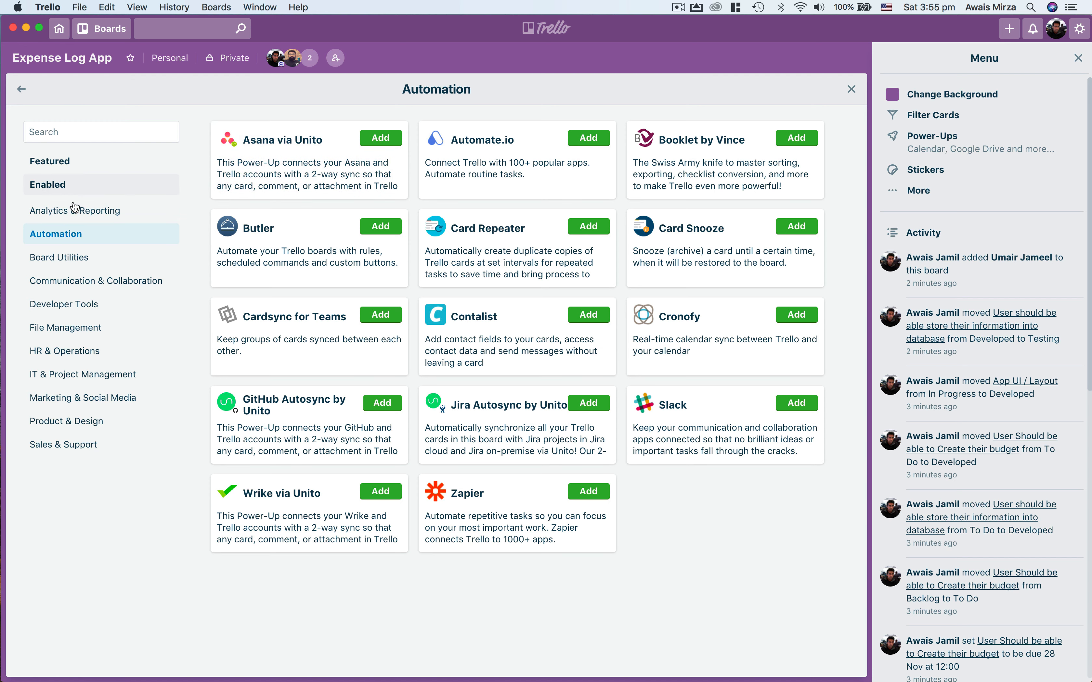
left_click(76, 212)
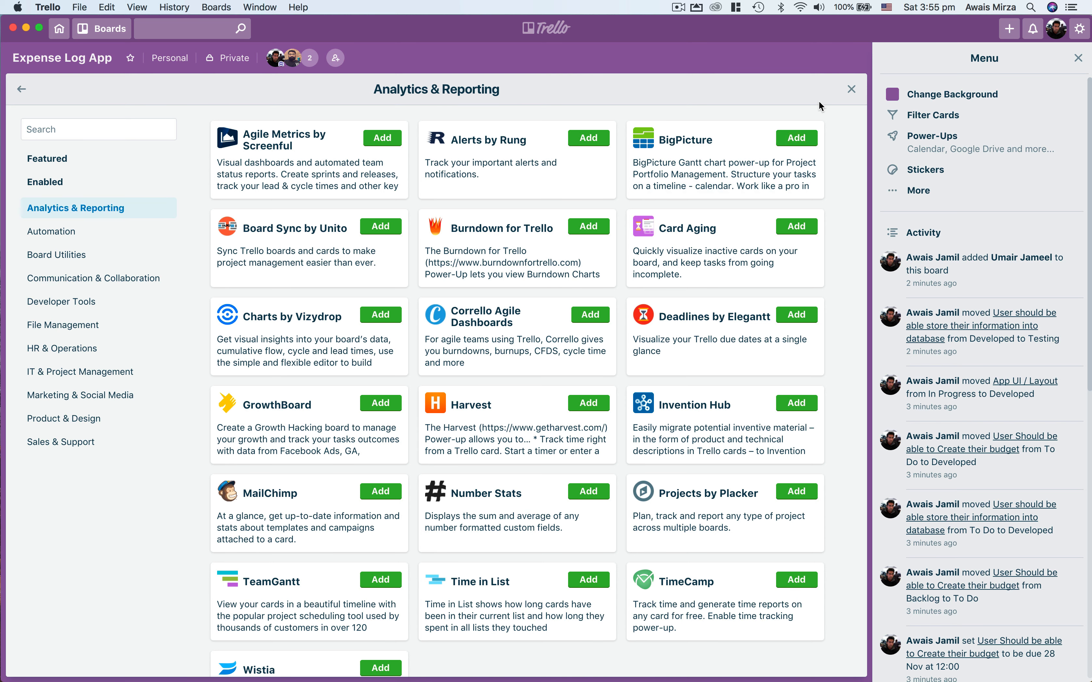
left_click(852, 89)
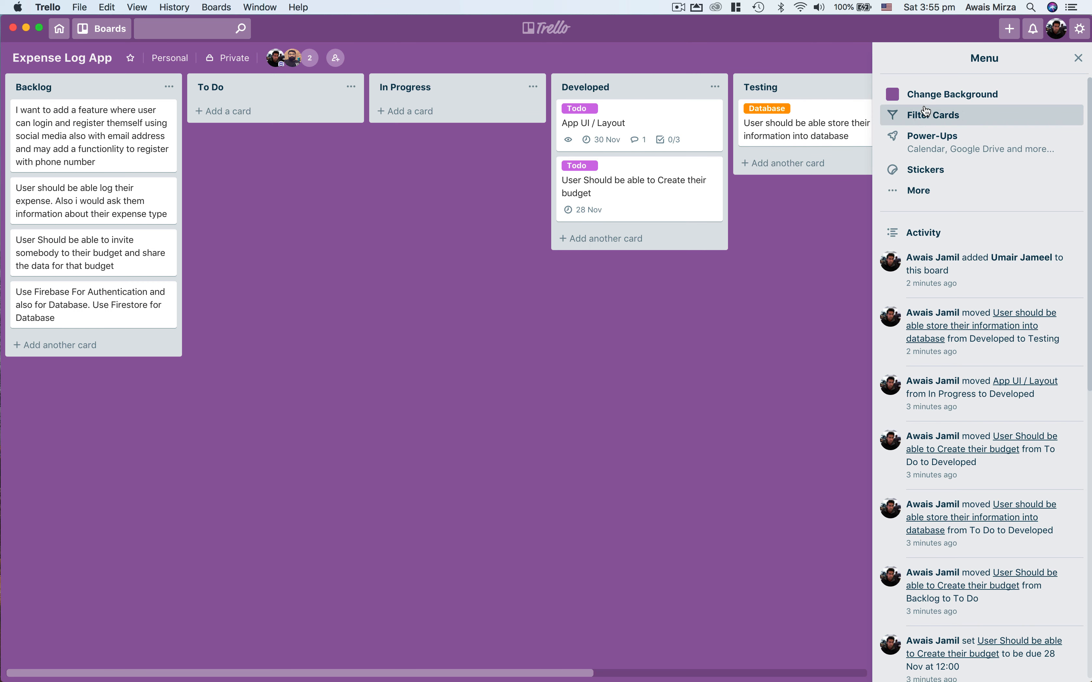
Step: View the board's background options for colors and photos and close the board menu without changing the background
left_click(928, 95)
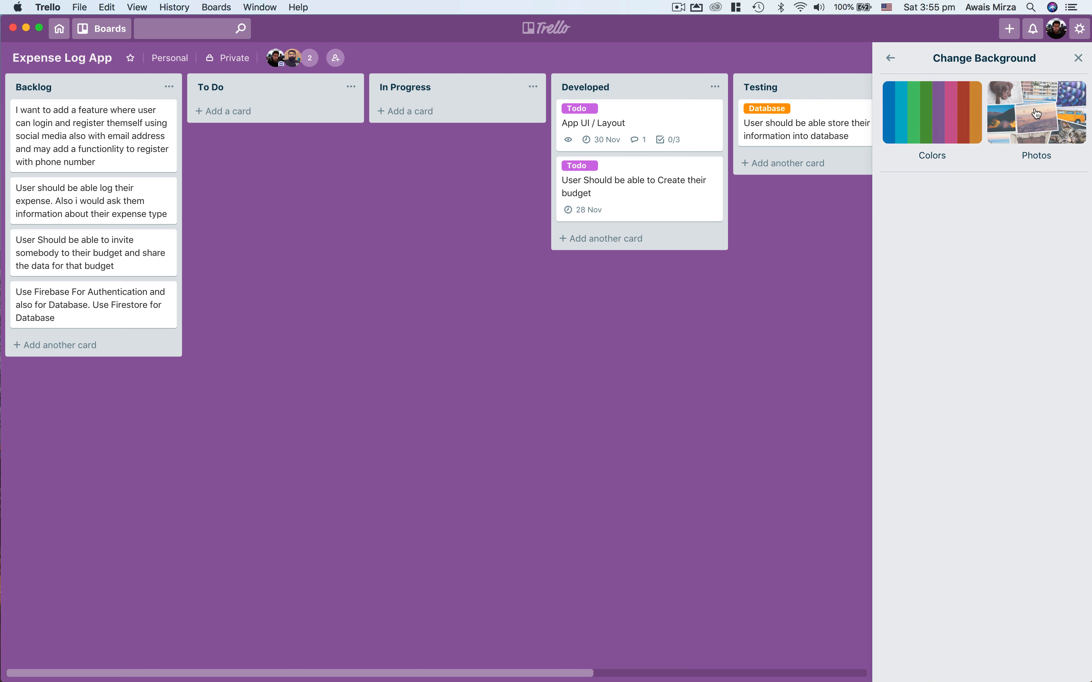
left_click(890, 58)
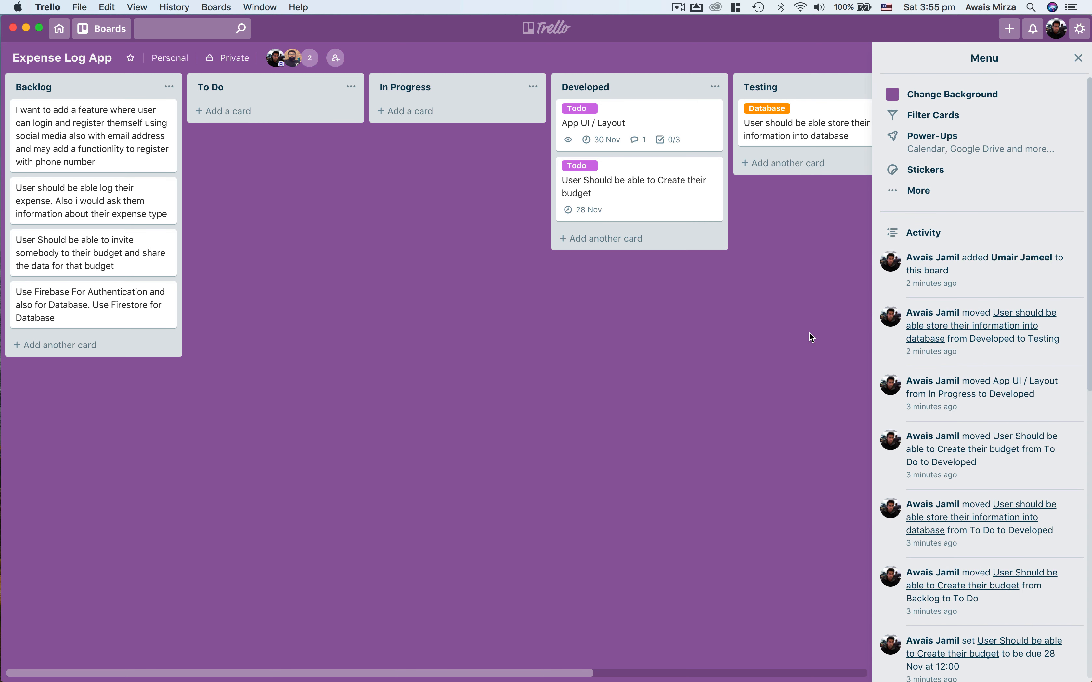
left_click(1078, 58)
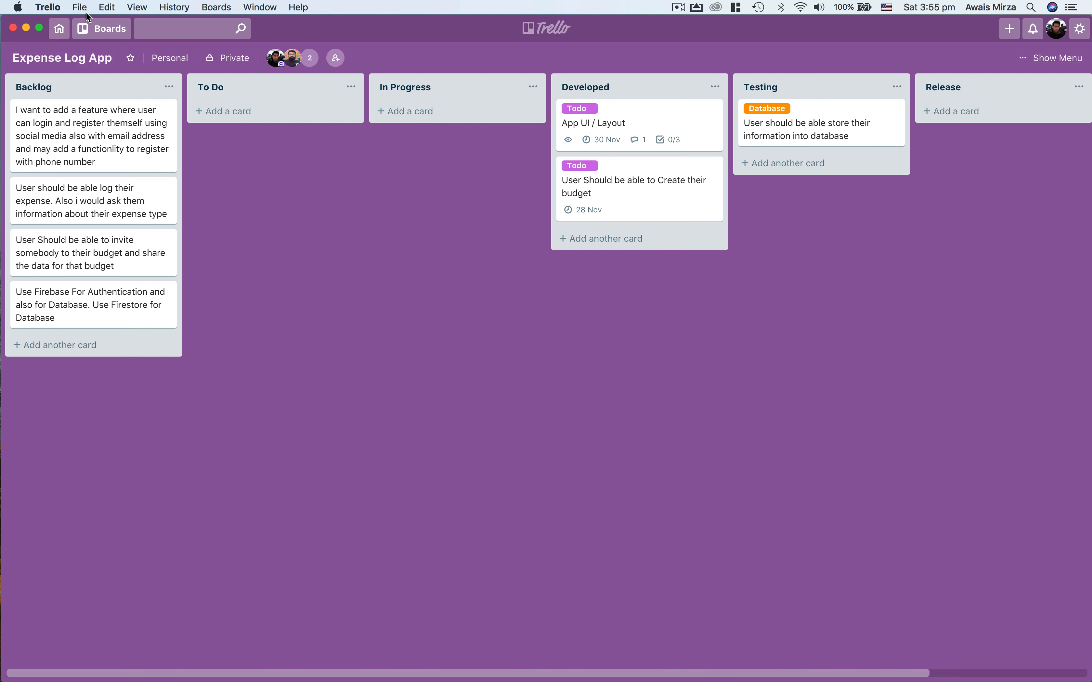
Step: Switch to the Youtube To-Do List board and open its "How to Use Trello" card
left_click(95, 33)
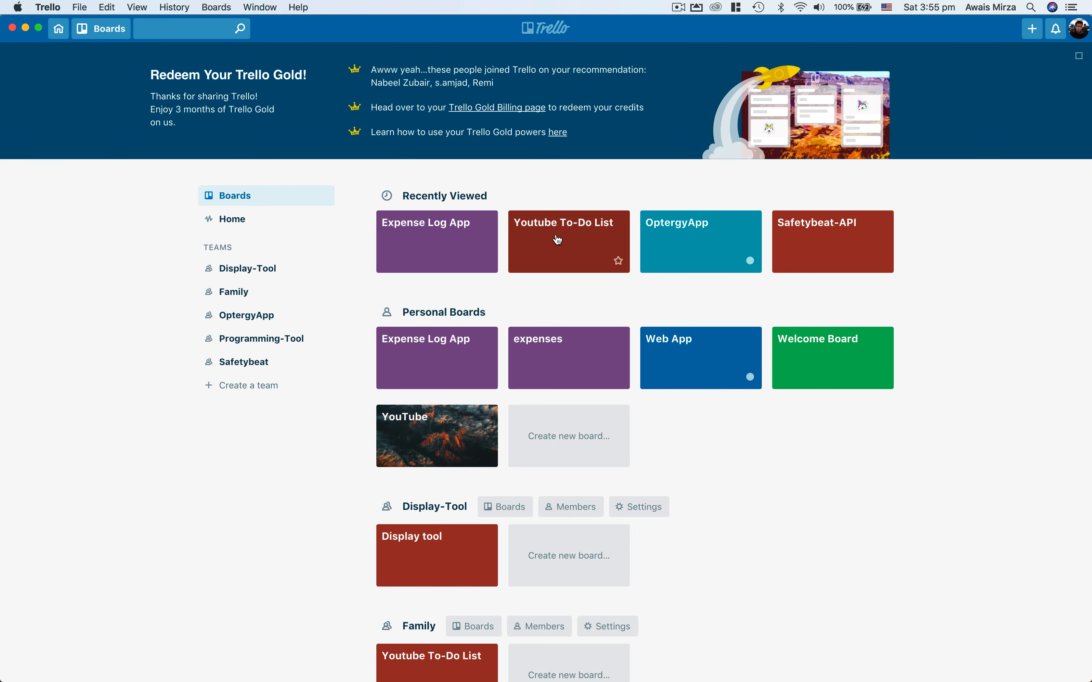
left_click(575, 246)
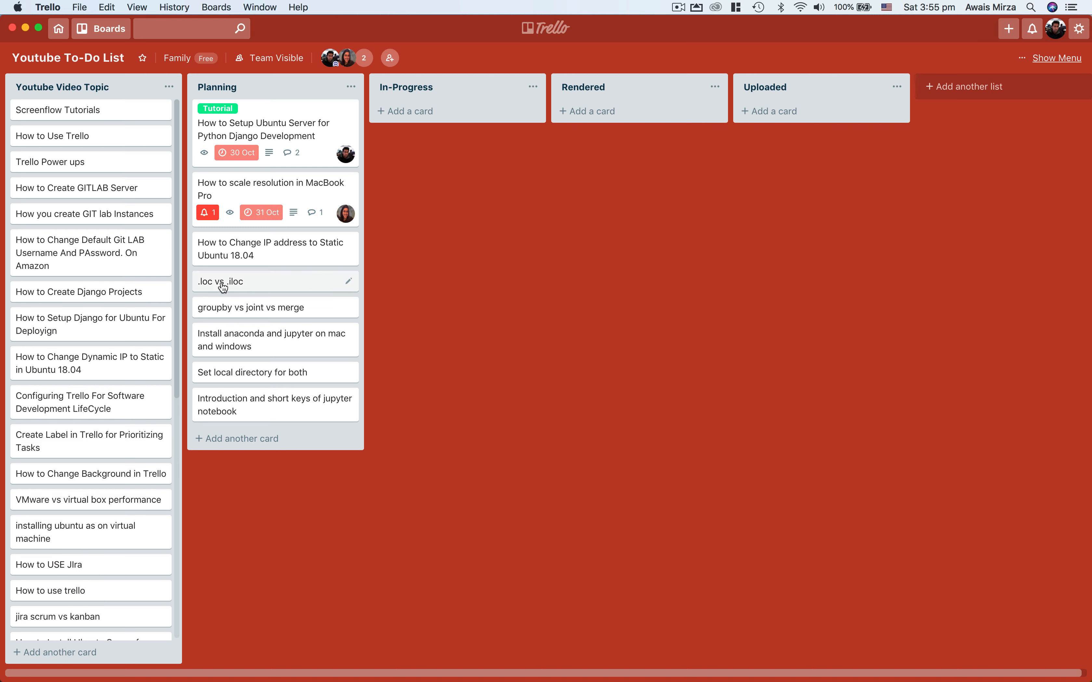
left_click(75, 141)
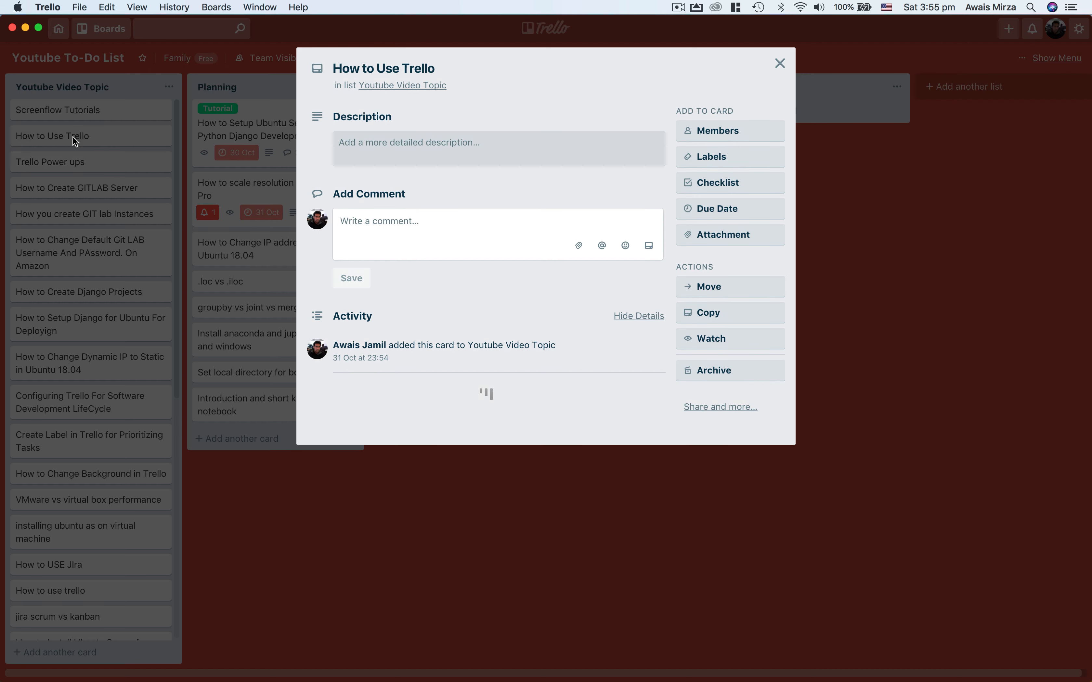
Step: Apply the yellow label to the "How to Use Trello" card and move the card from Youtube Video Topic to In-Progress
left_click(473, 149)
left_click(529, 255)
left_click(764, 166)
left_click(767, 272)
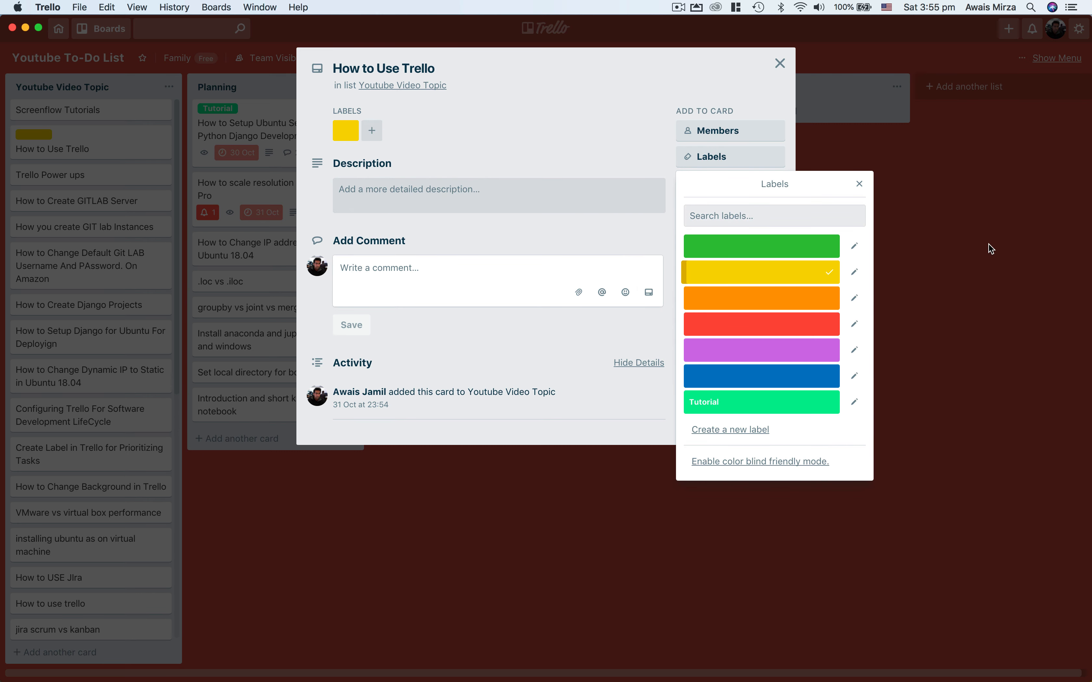
left_click(973, 244)
left_click_drag(88, 148, 437, 120)
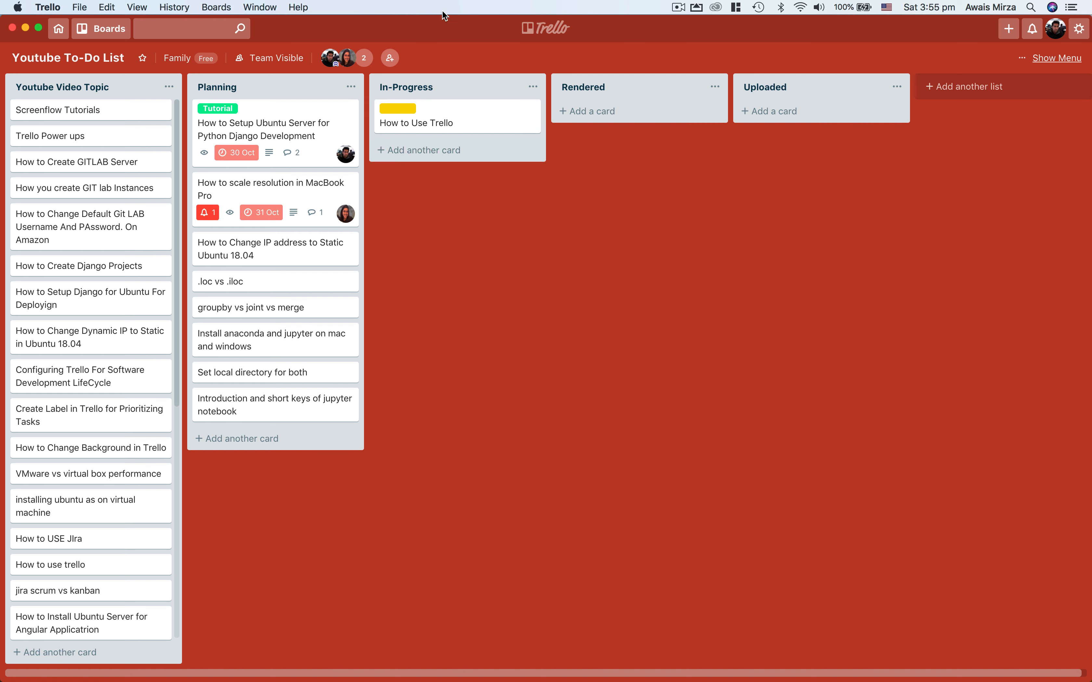
Step: Move the "How to Use Trello" card from In-Progress to Rendered and check the second board member's options
left_click_drag(424, 119, 609, 146)
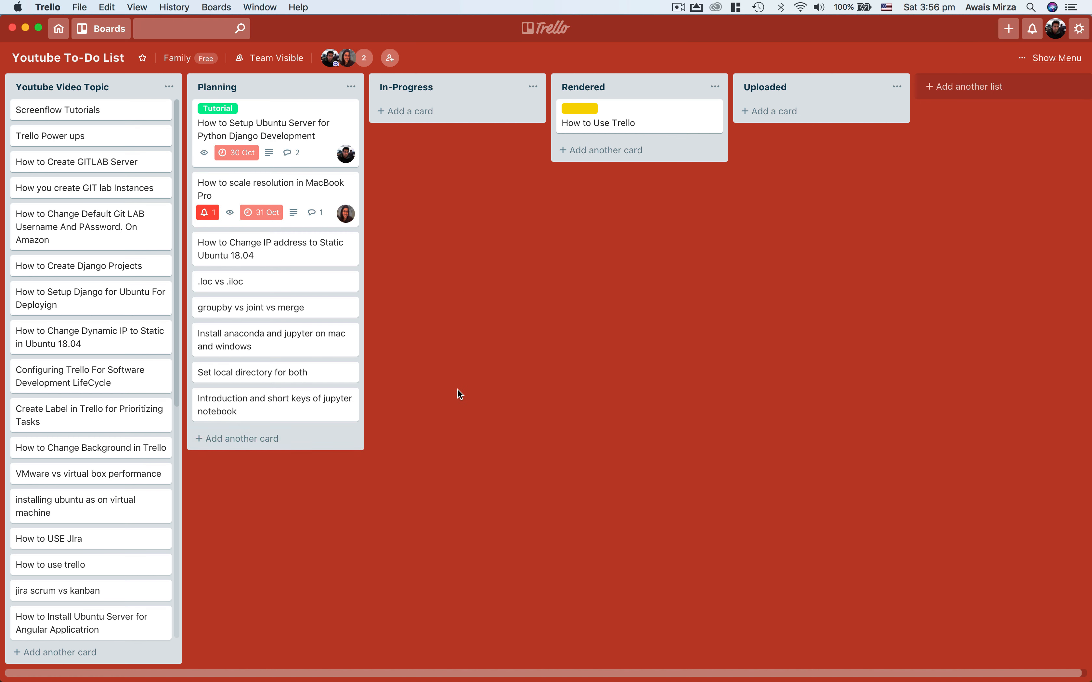
left_click(347, 58)
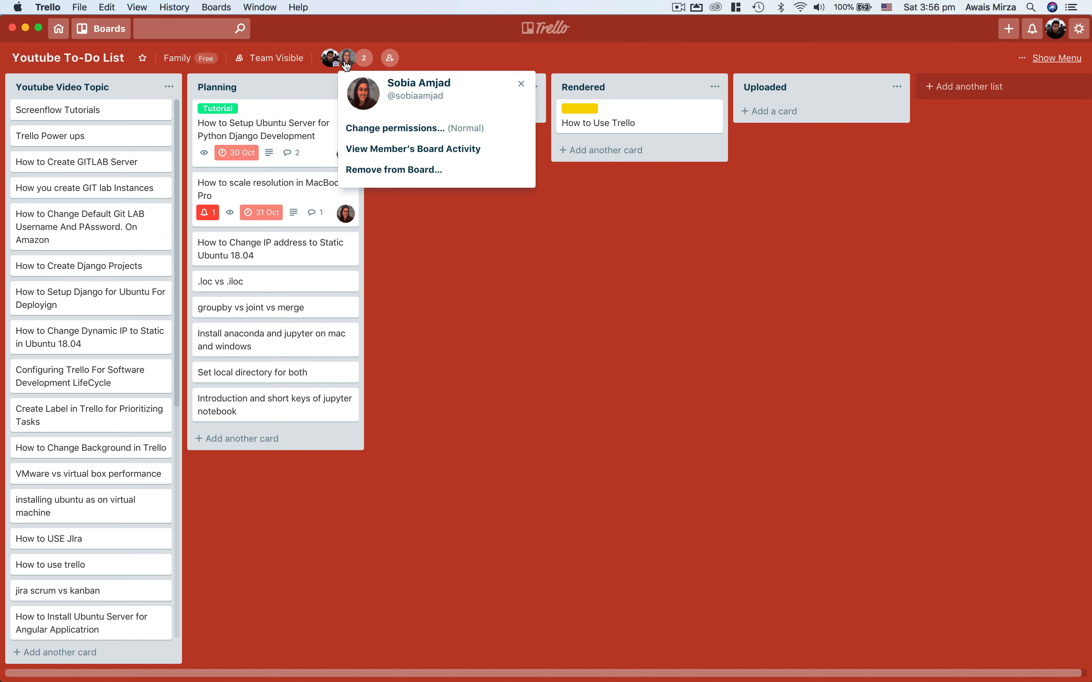
left_click(498, 328)
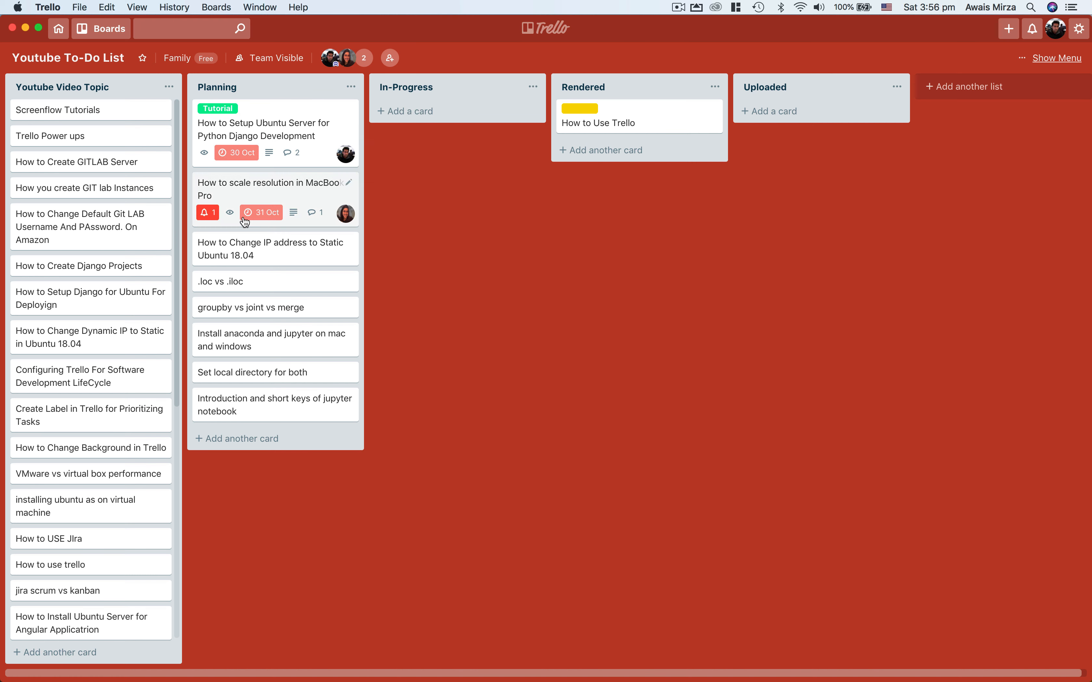
Step: Switch to the OptergyApp board and view its full list of board members
left_click(60, 32)
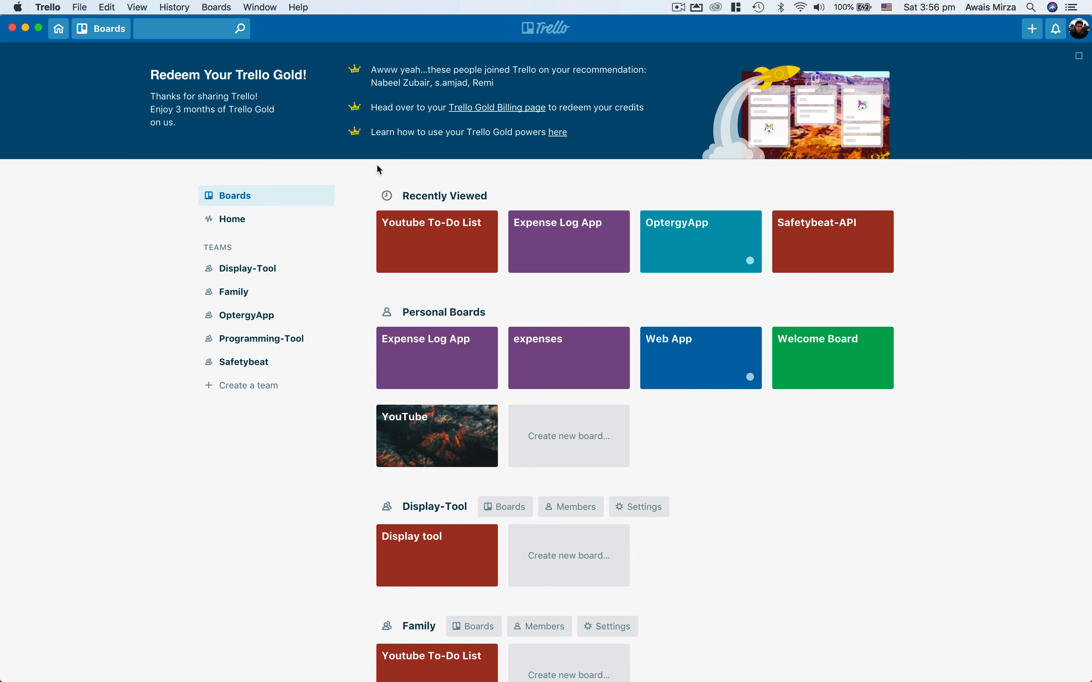
scroll(668, 404, "down", 2)
left_click(705, 188)
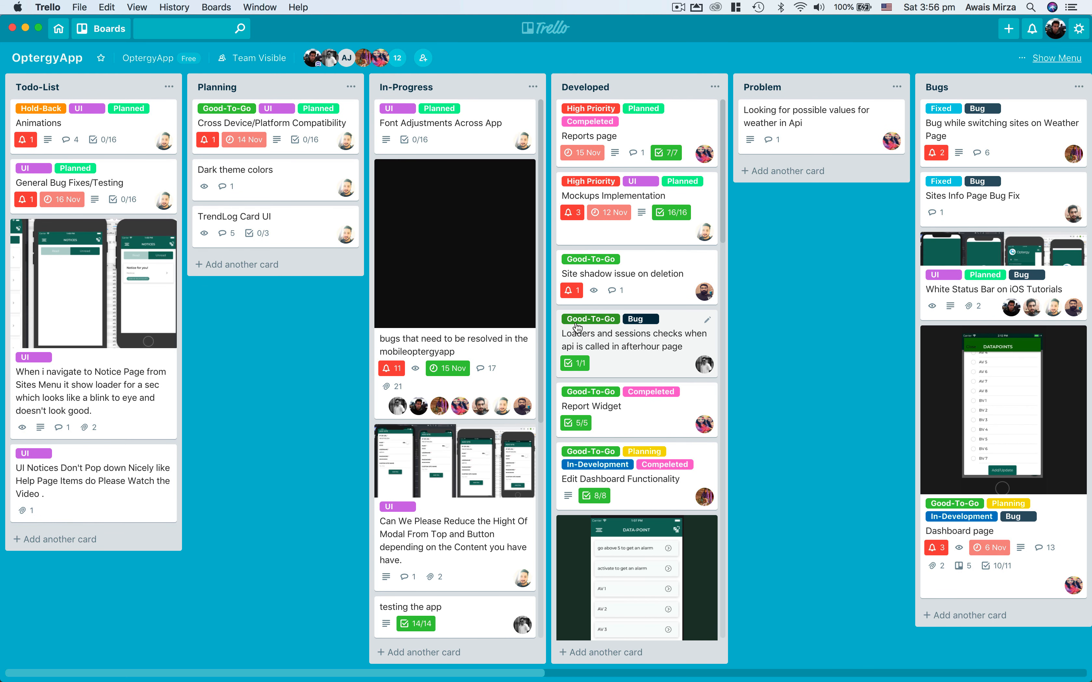
left_click(398, 59)
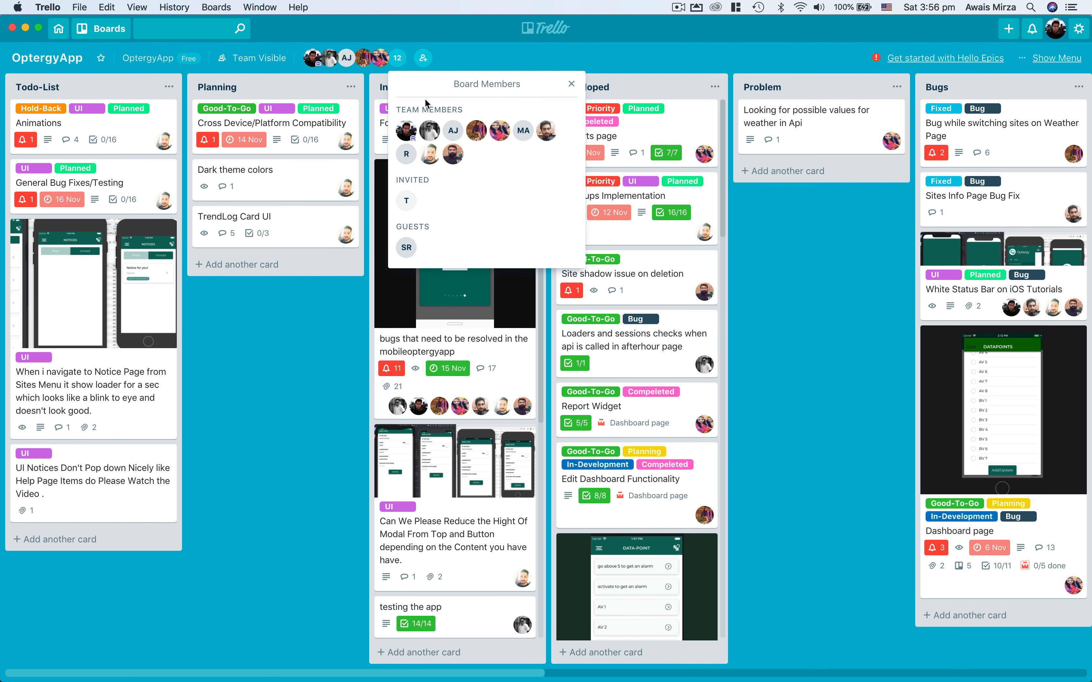
left_click(273, 442)
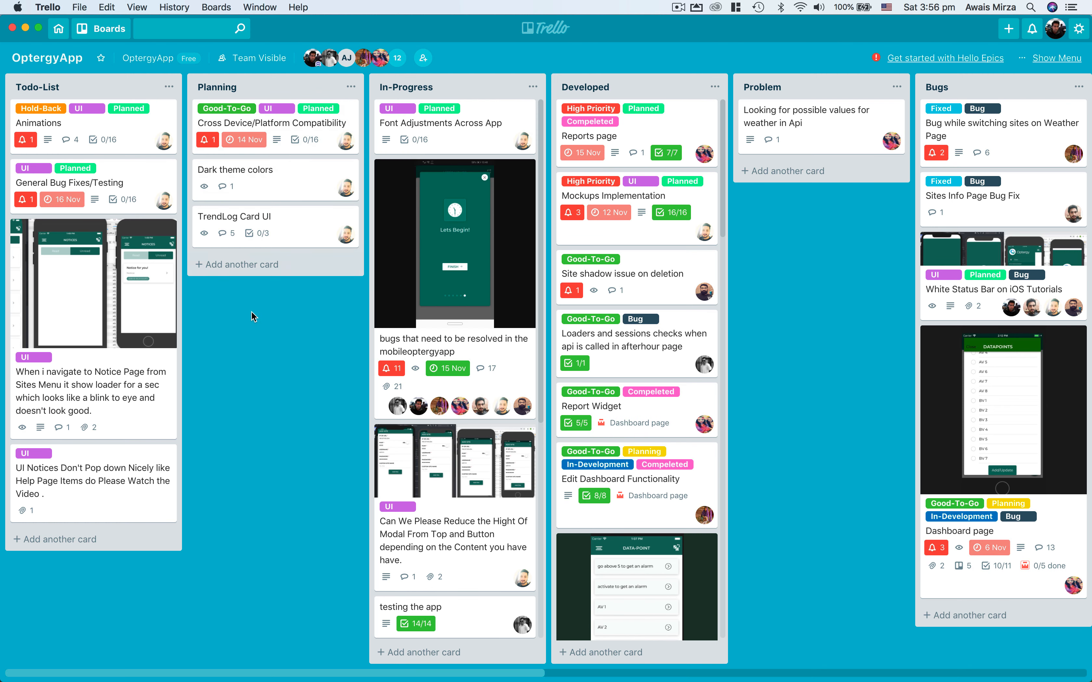
Step: Review the checklist and activity of the "Cross Device/Platform Compatibility" card in Planning and close the card
left_click(283, 138)
scroll(519, 283, "down", 15)
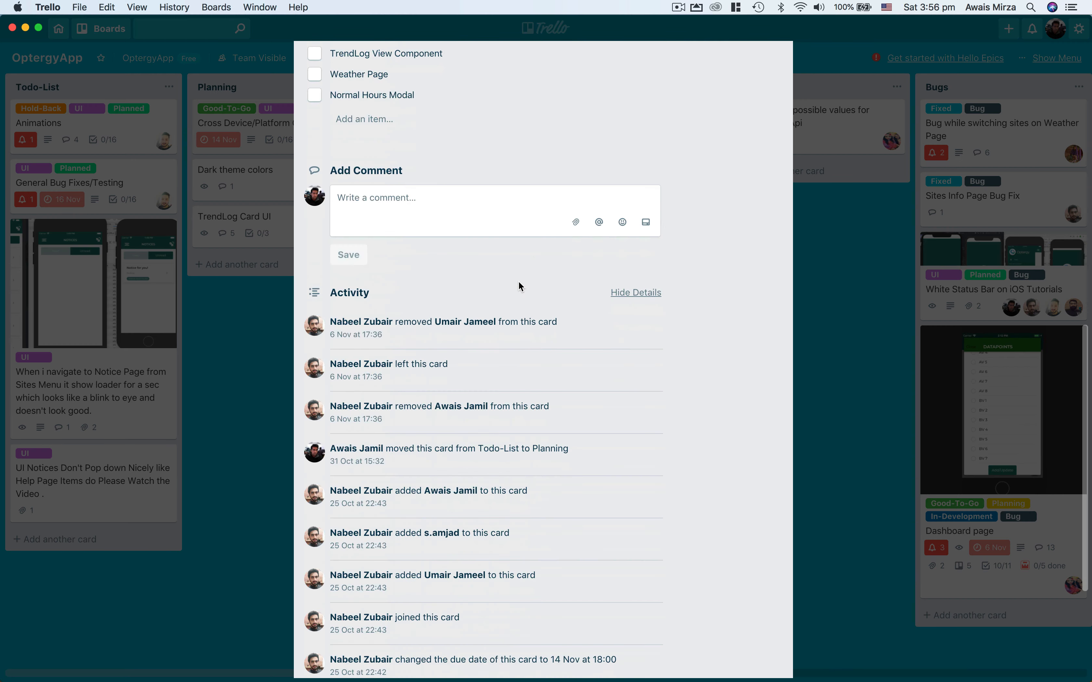
scroll(519, 283, "up", 15)
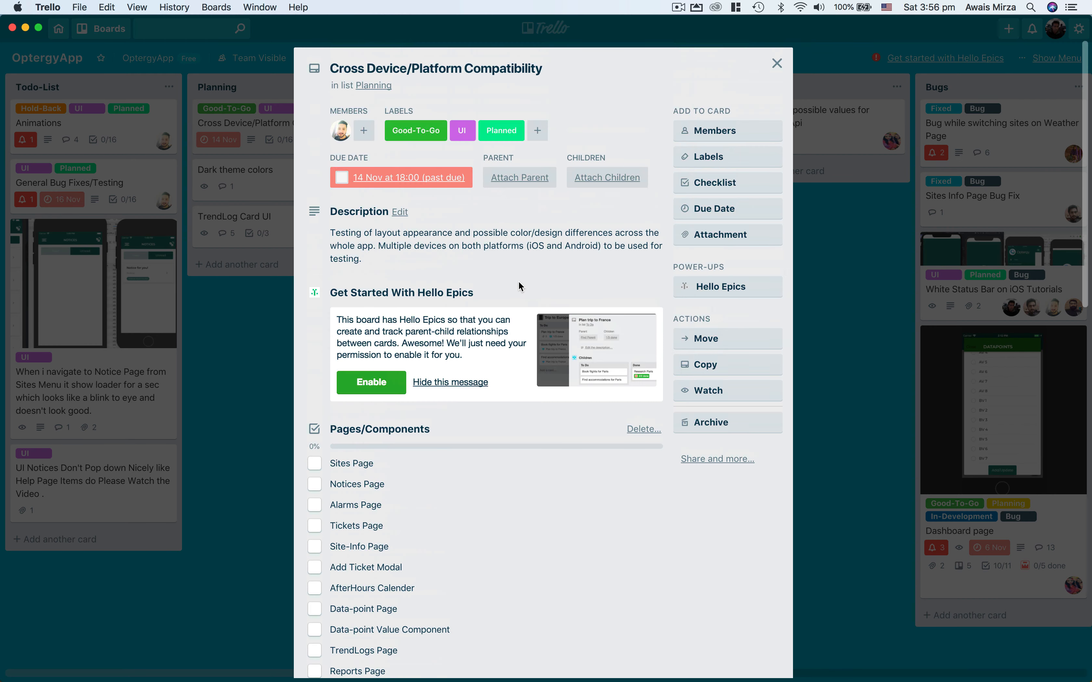
left_click(239, 492)
Step: Review the attachments and comments of the "bugs that need to be resolved in the mobileoptergyapp" card and close it
left_click(423, 263)
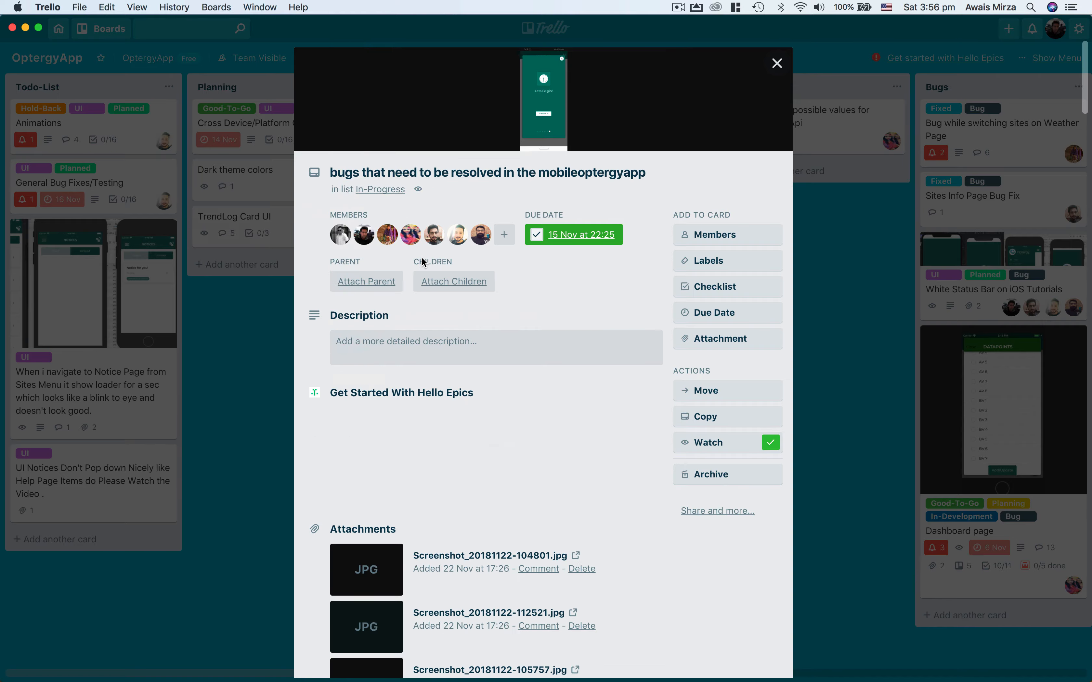
scroll(423, 262, "down", 10)
scroll(423, 262, "down", 20)
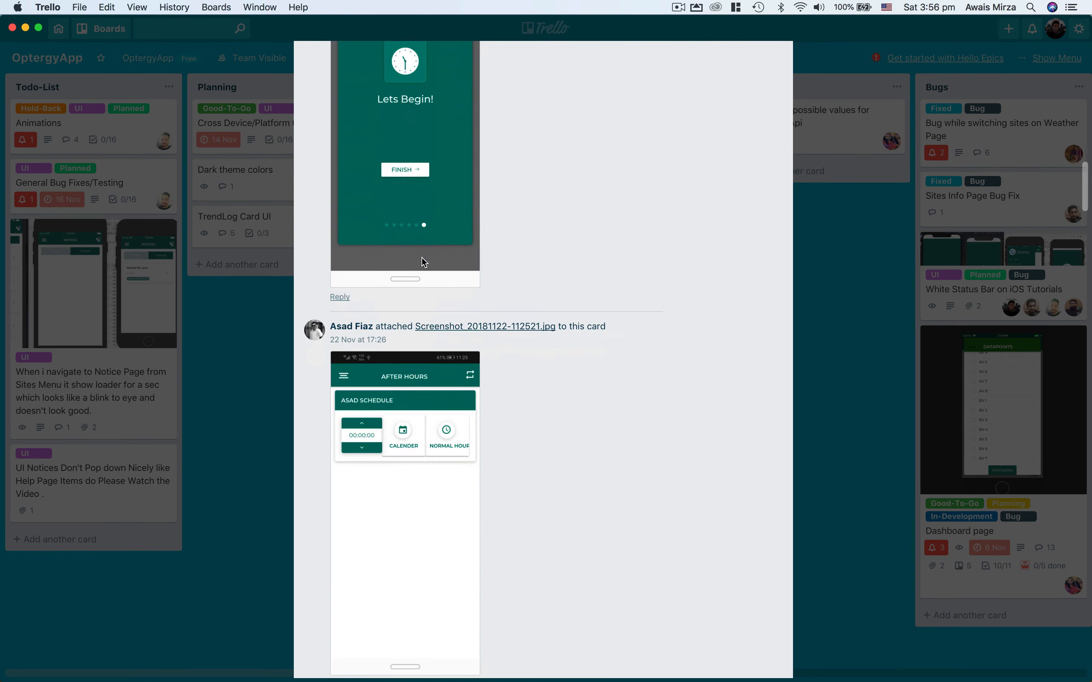
scroll(422, 257, "down", 15)
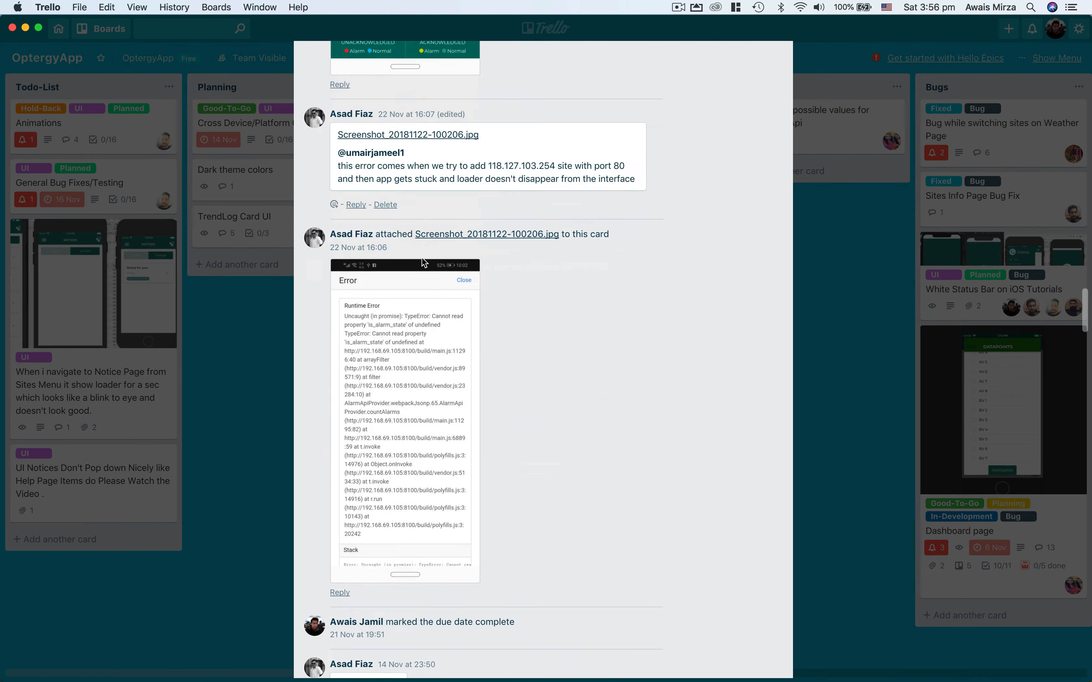
left_click(835, 189)
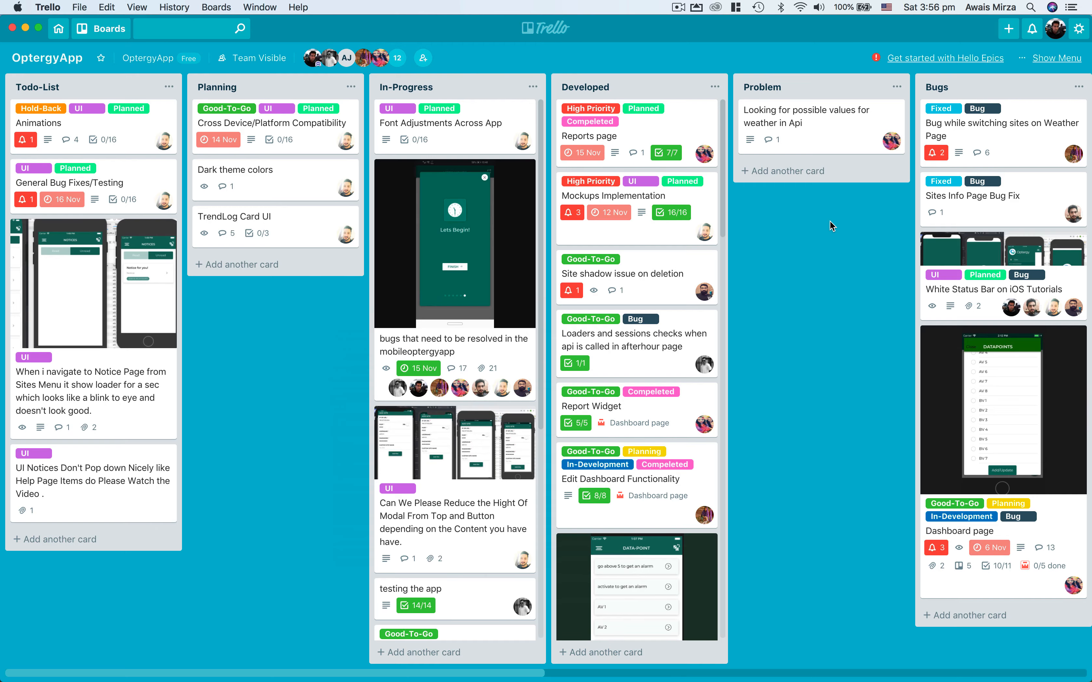
Step: Examine the OptergyApp board's activity feed down to its oldest loaded entries and close the board menu
scroll(830, 220, "right", 20)
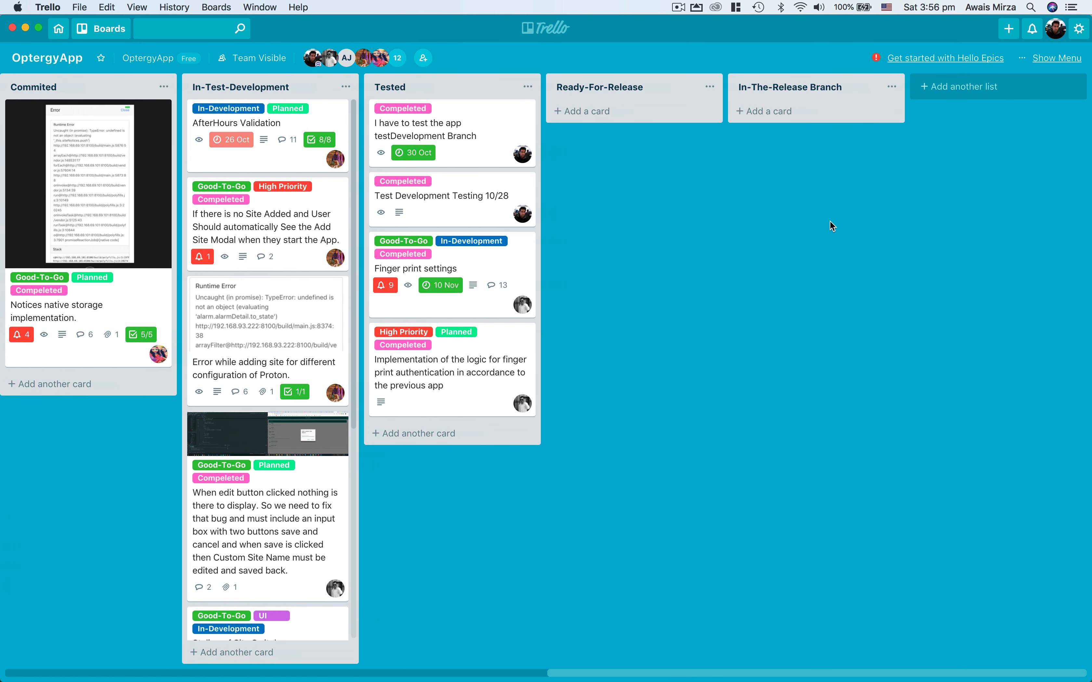
left_click(1058, 59)
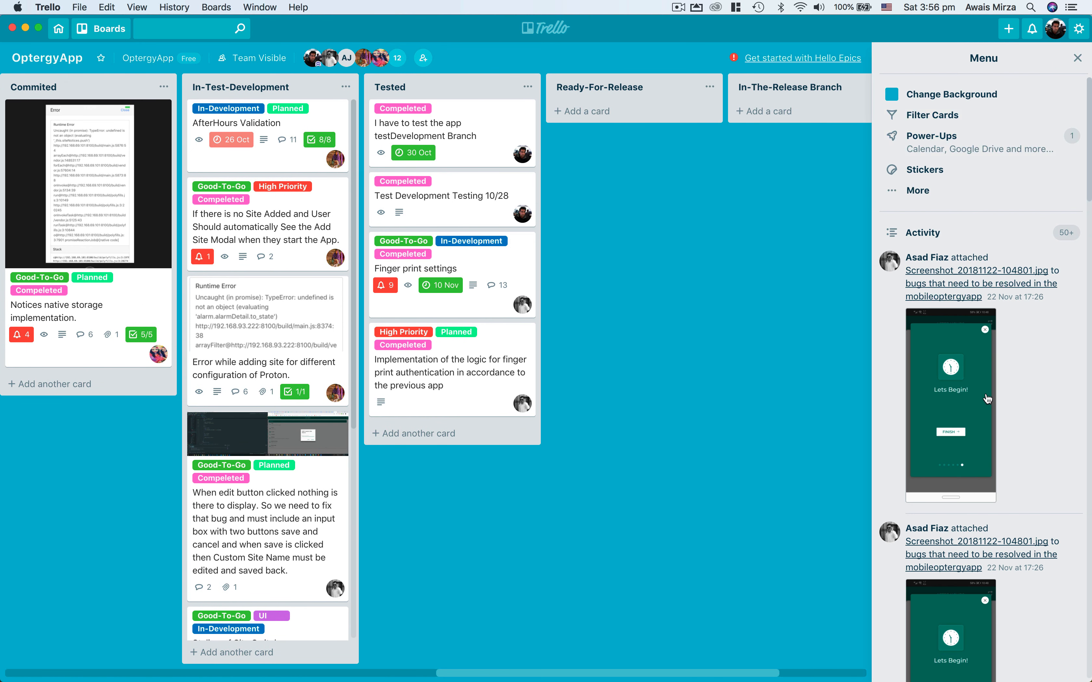
scroll(986, 397, "down", 10)
scroll(986, 398, "down", 1)
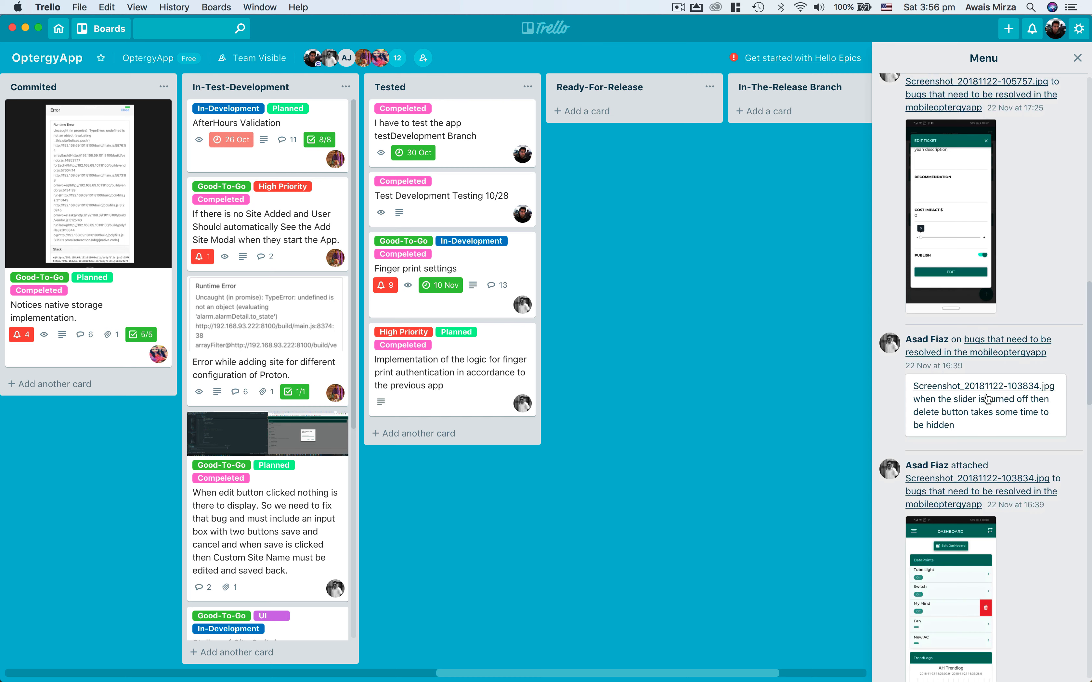
scroll(987, 398, "down", 15)
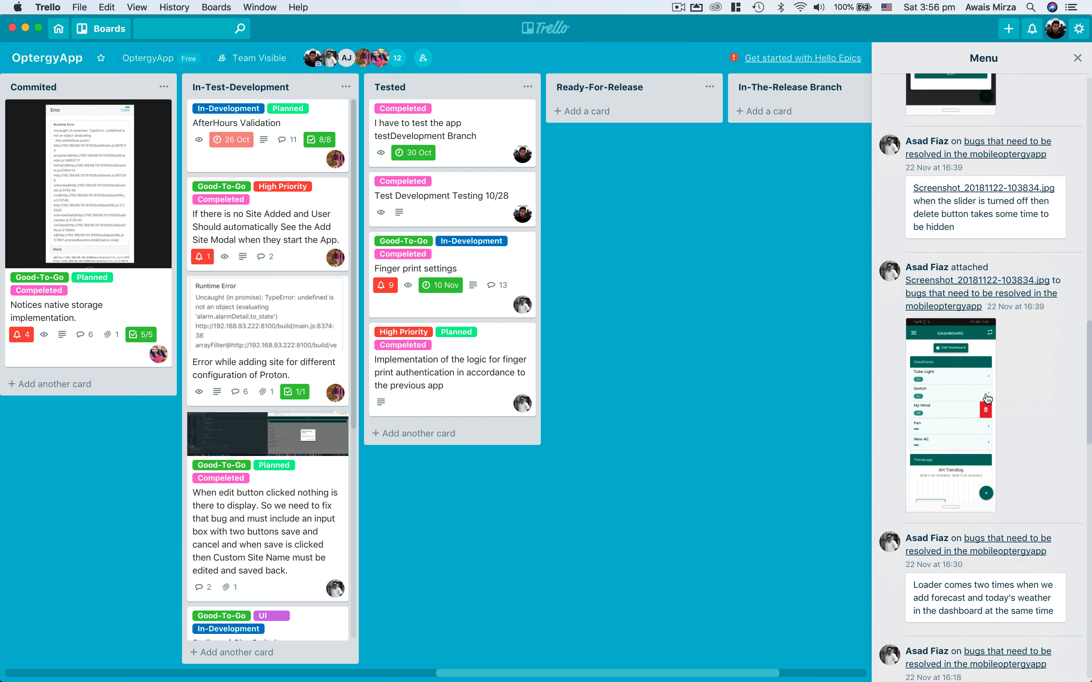
scroll(987, 398, "down", 5)
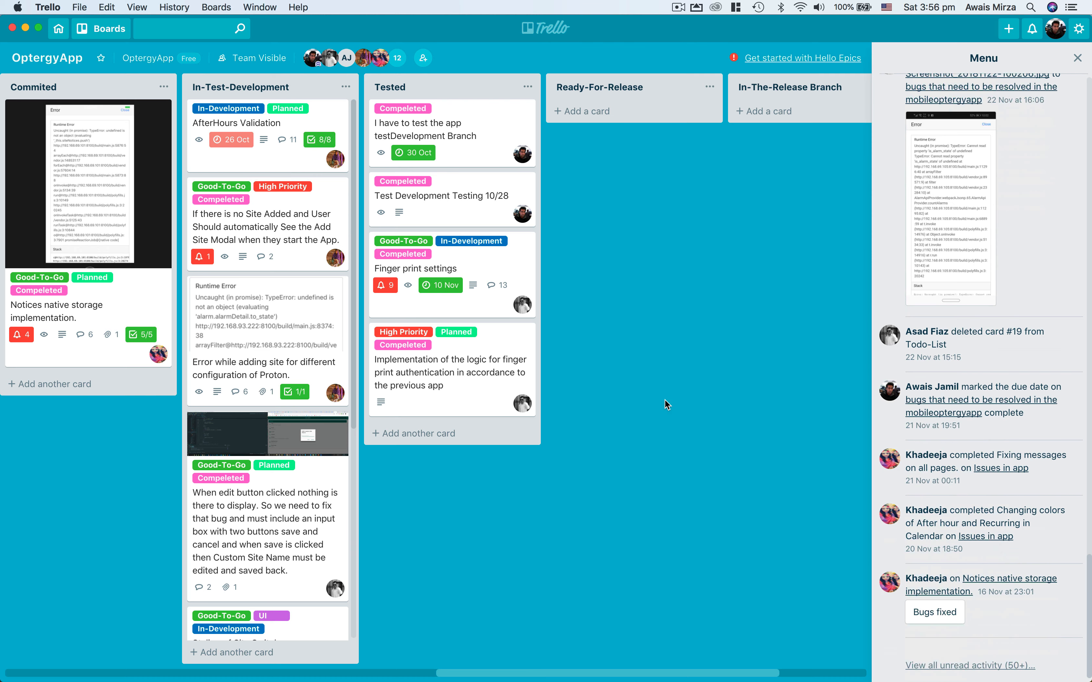
scroll(664, 399, "left", 15)
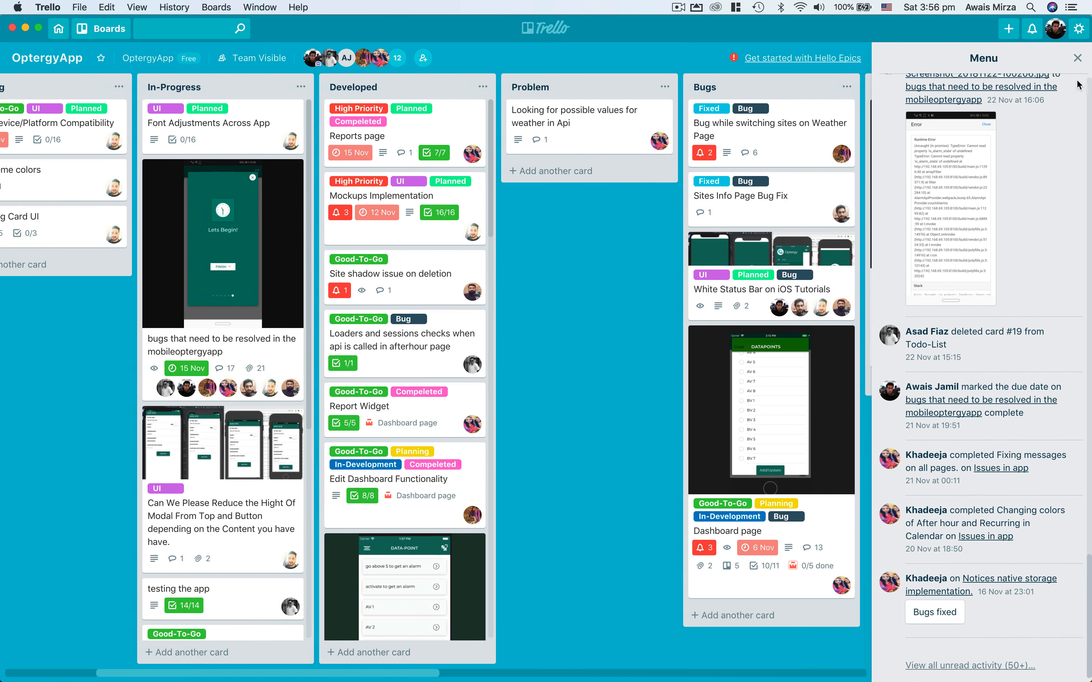
left_click(1077, 58)
Step: Go through the OptergyApp workflow lists and open the "Bug while switching sites on Weather Page" card in Bugs
scroll(719, 296, "left", 4)
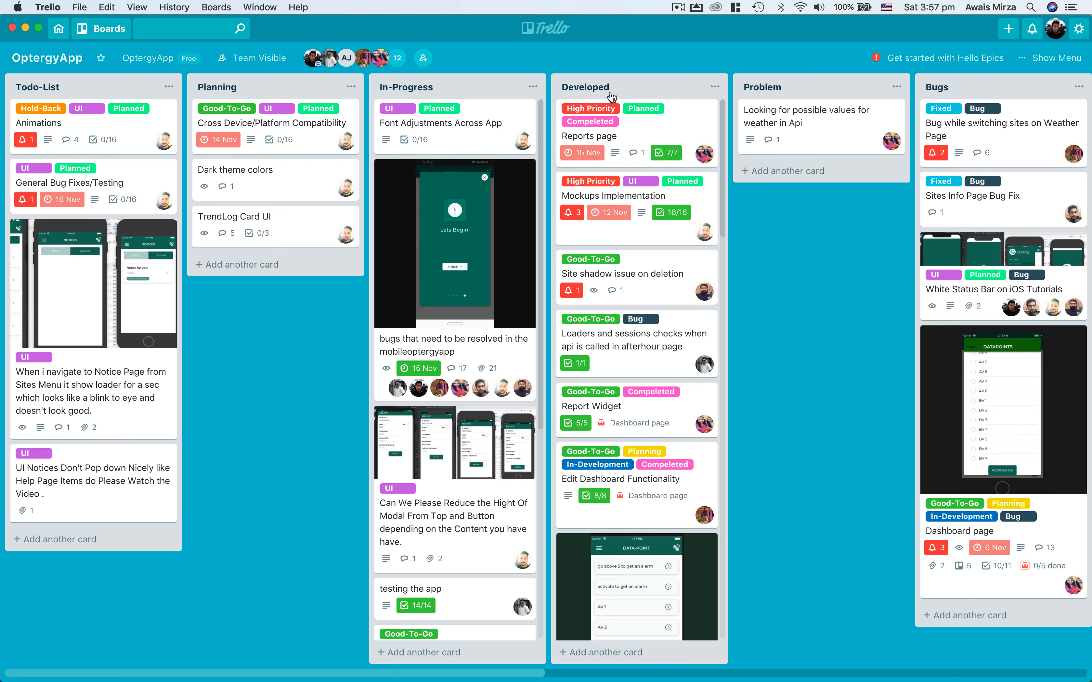
scroll(612, 97, "right", 3)
scroll(611, 97, "right", 1)
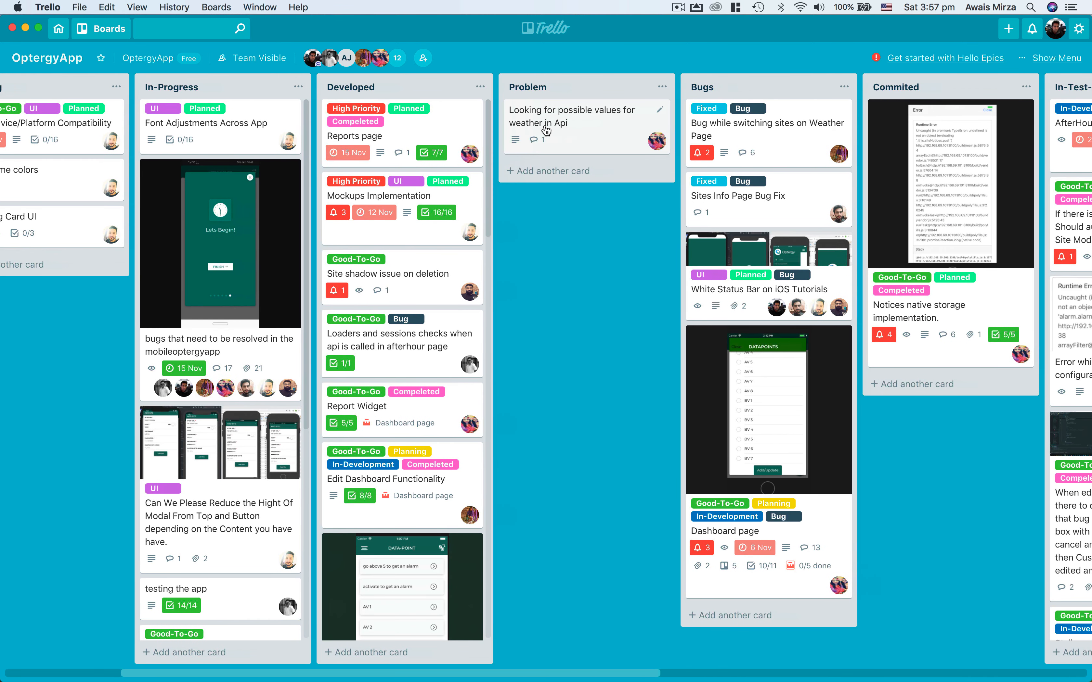
scroll(574, 127, "right", 2)
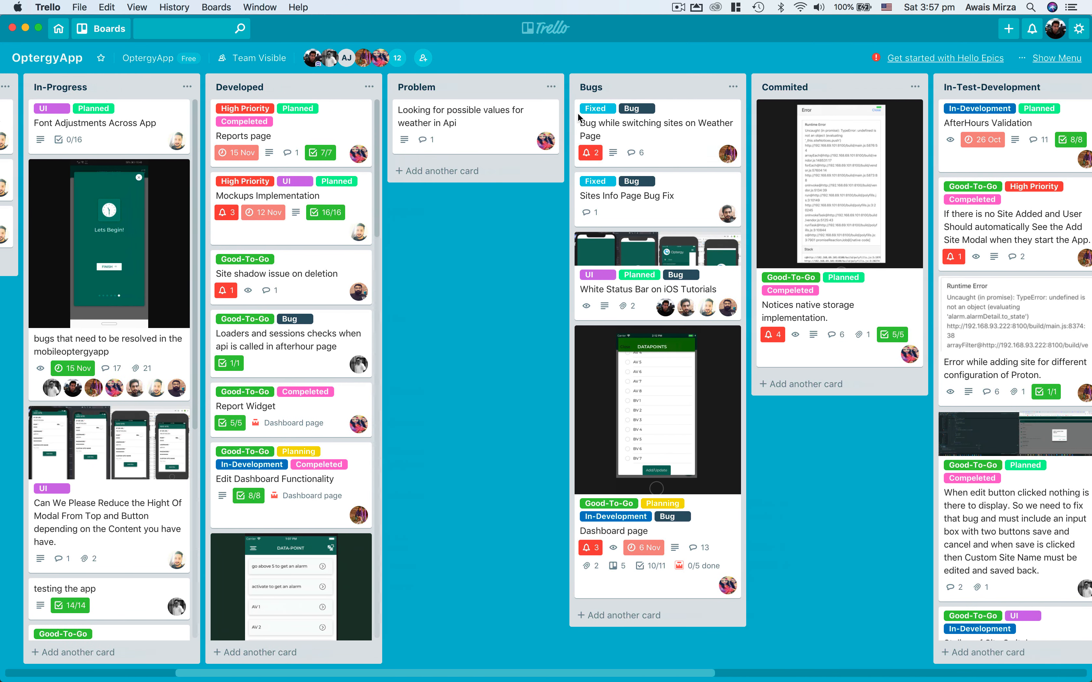
scroll(690, 482, "right", 5)
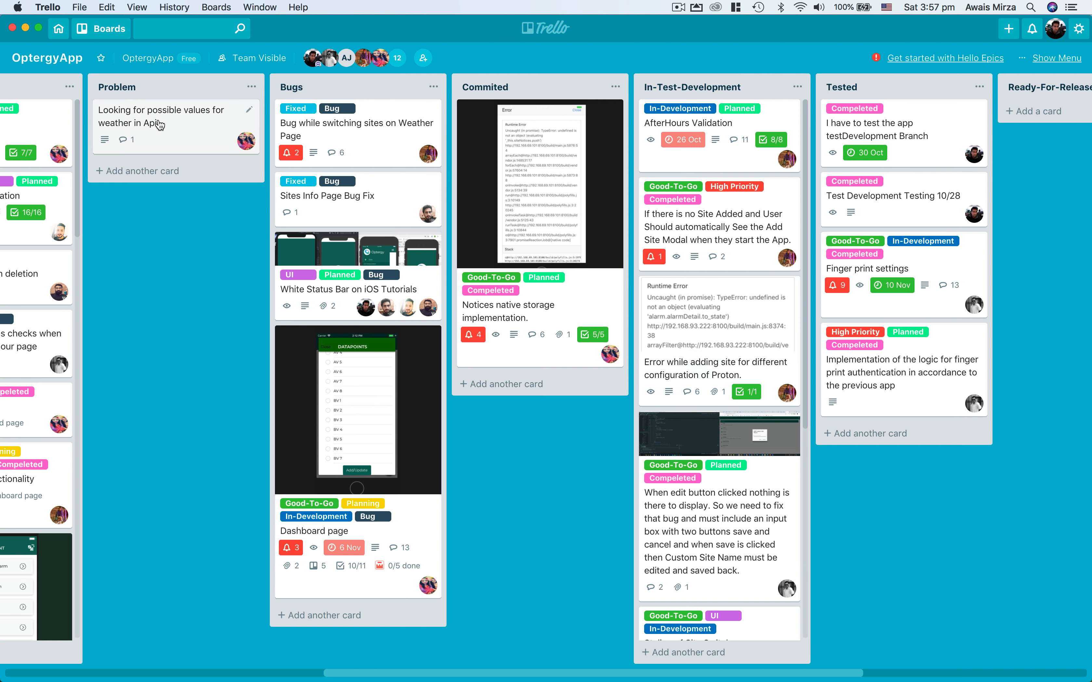
left_click(362, 132)
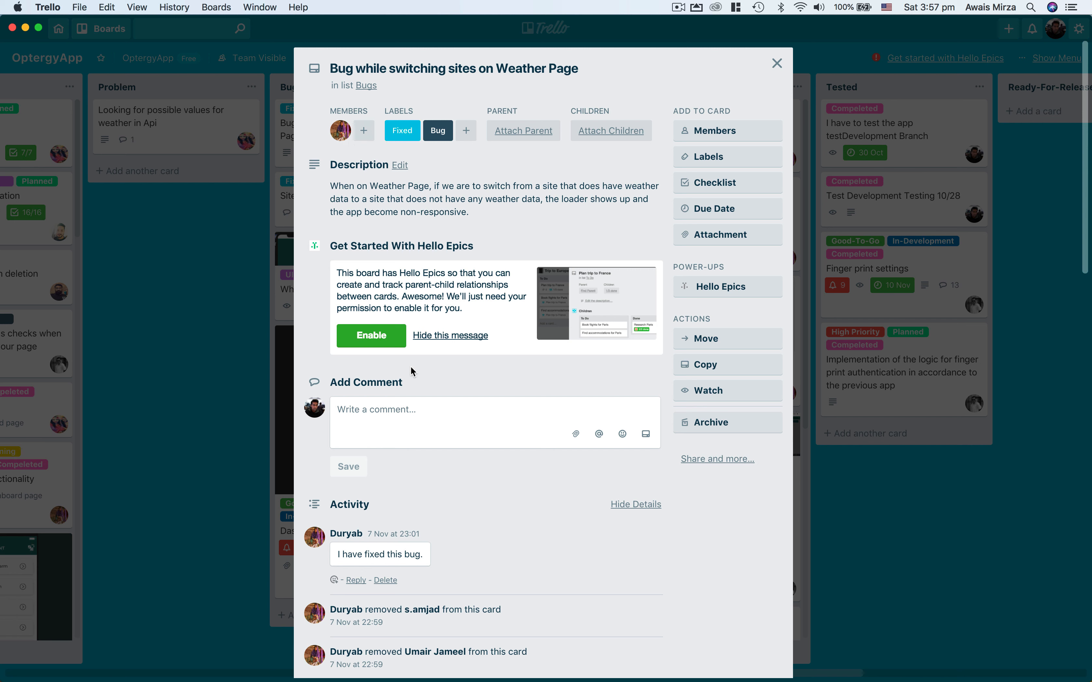
Step: Post the comment "This bug is still there" mentioning the member assigned to the Weather Page bug card, and close the card
left_click(426, 418)
type("@du")
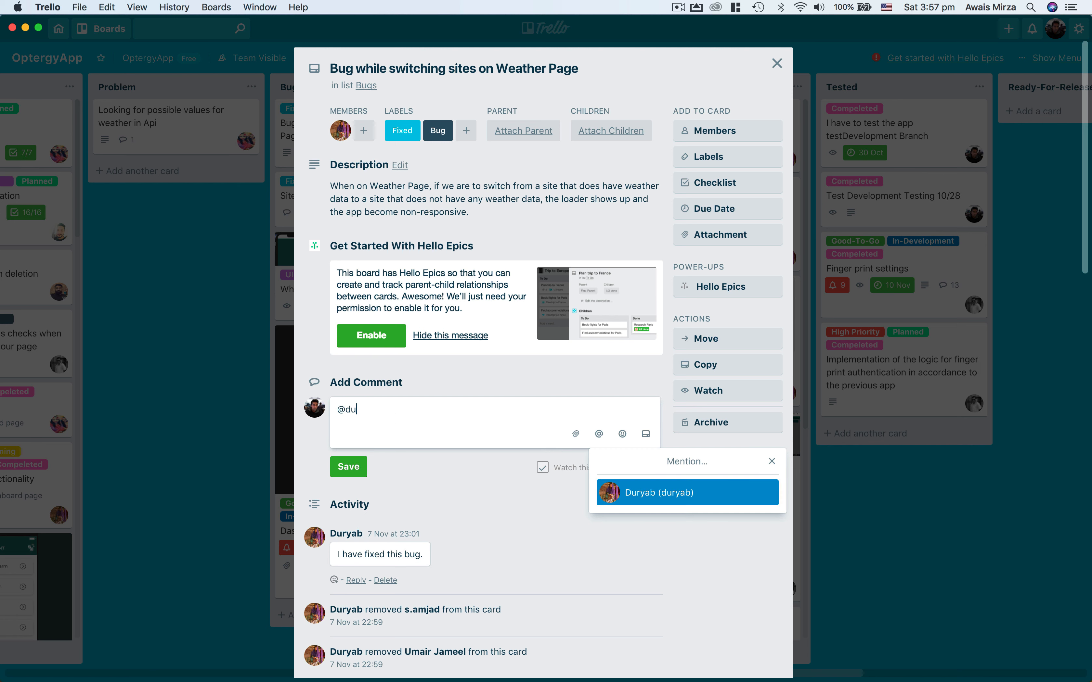
key("Return")
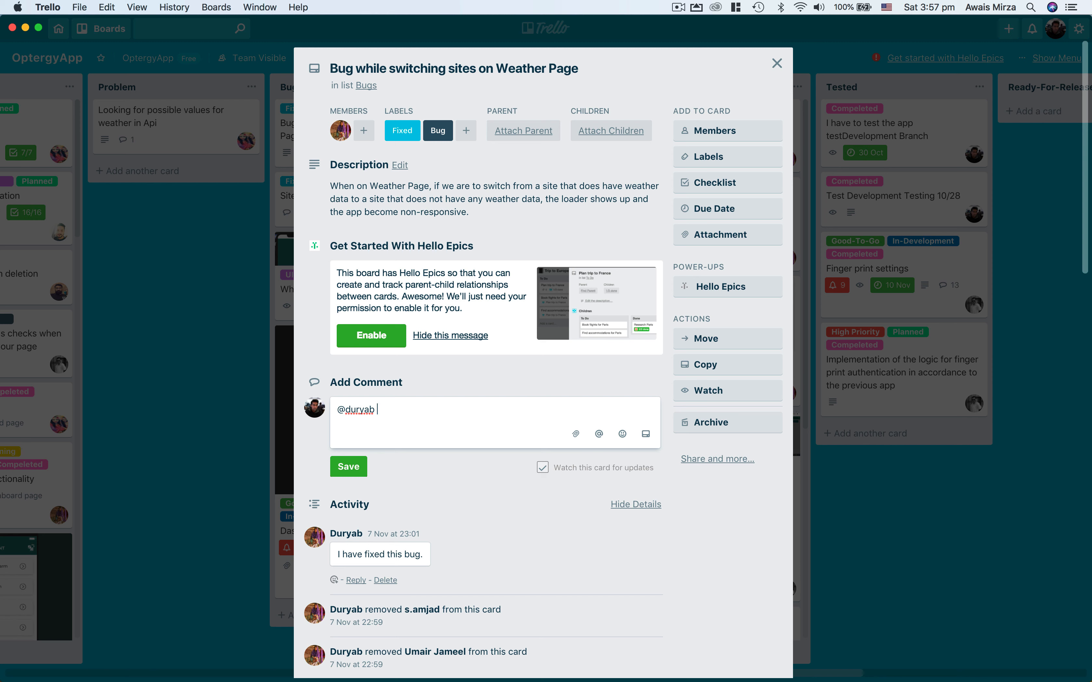
type("TH")
key("BackSpace")
type("his bug is still there")
left_click(356, 473)
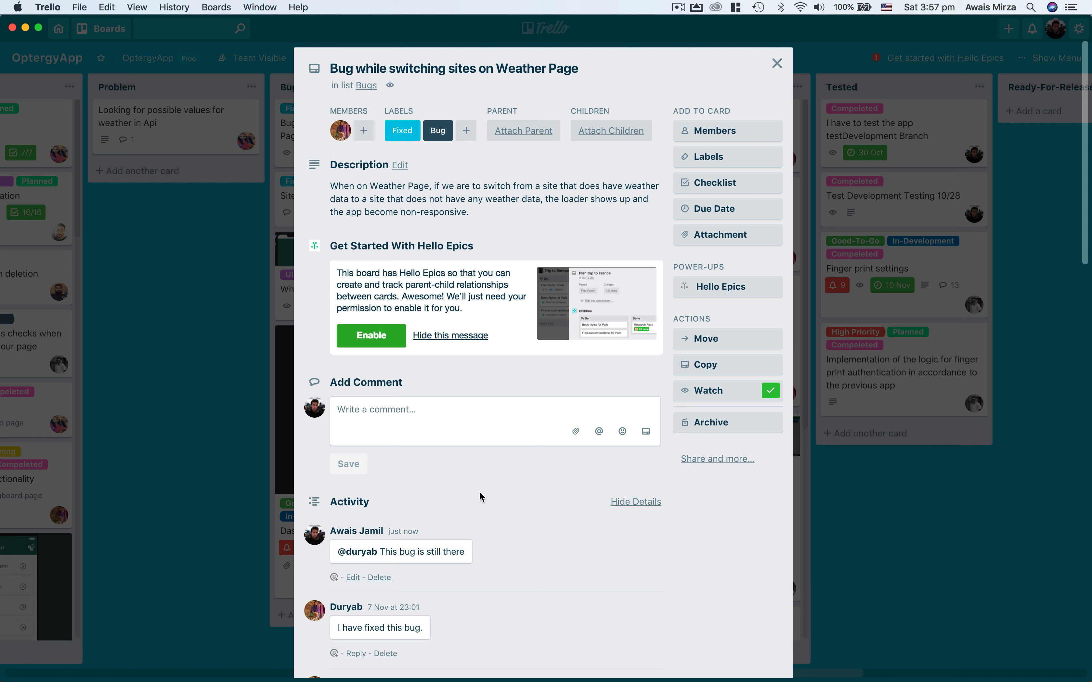
left_click(878, 475)
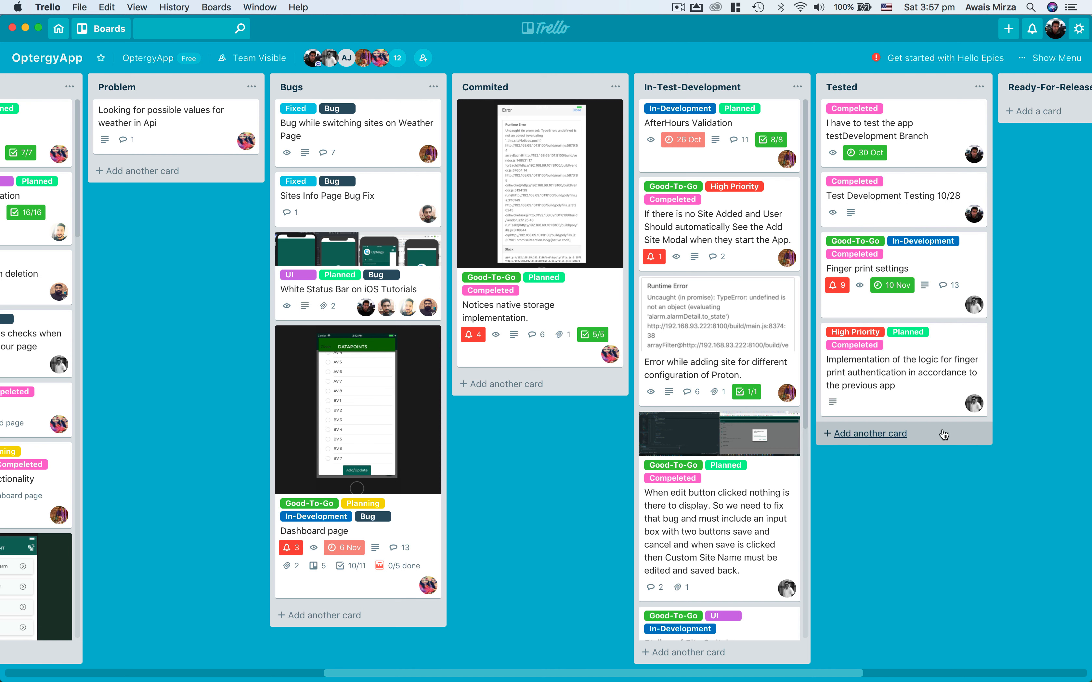
scroll(944, 435, "right", 10)
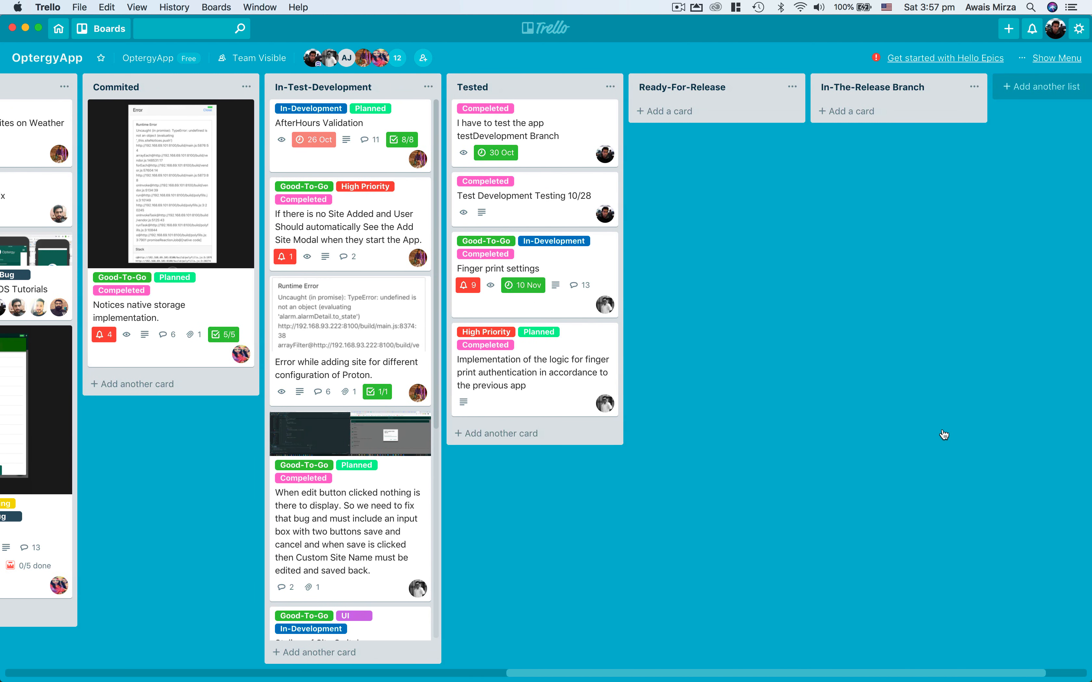
scroll(944, 434, "left", 20)
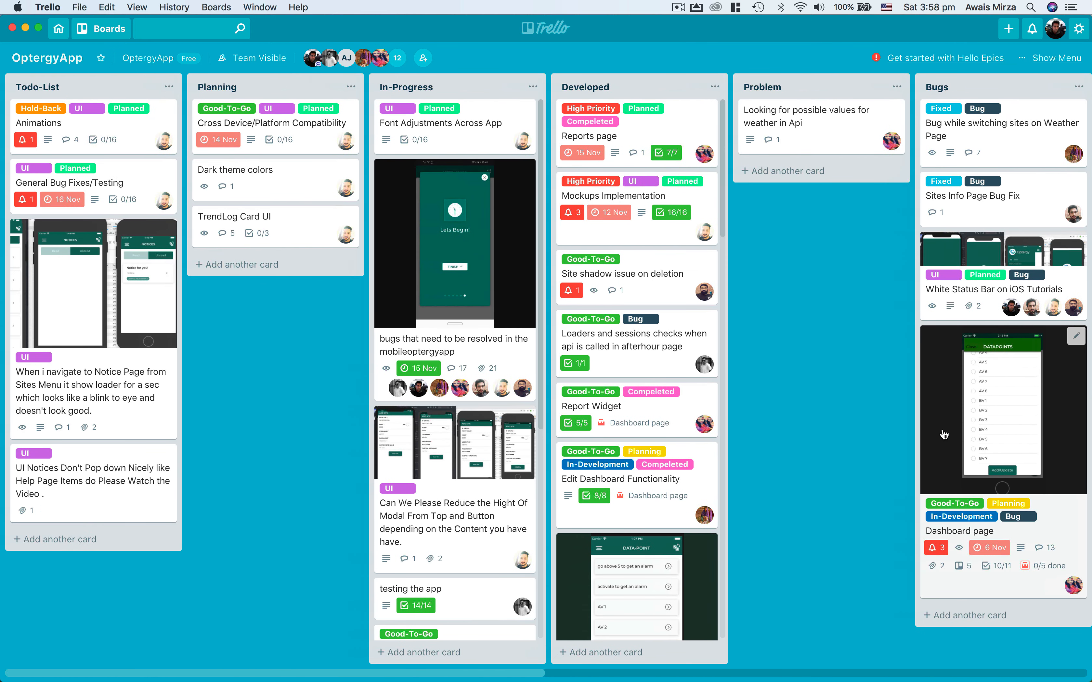